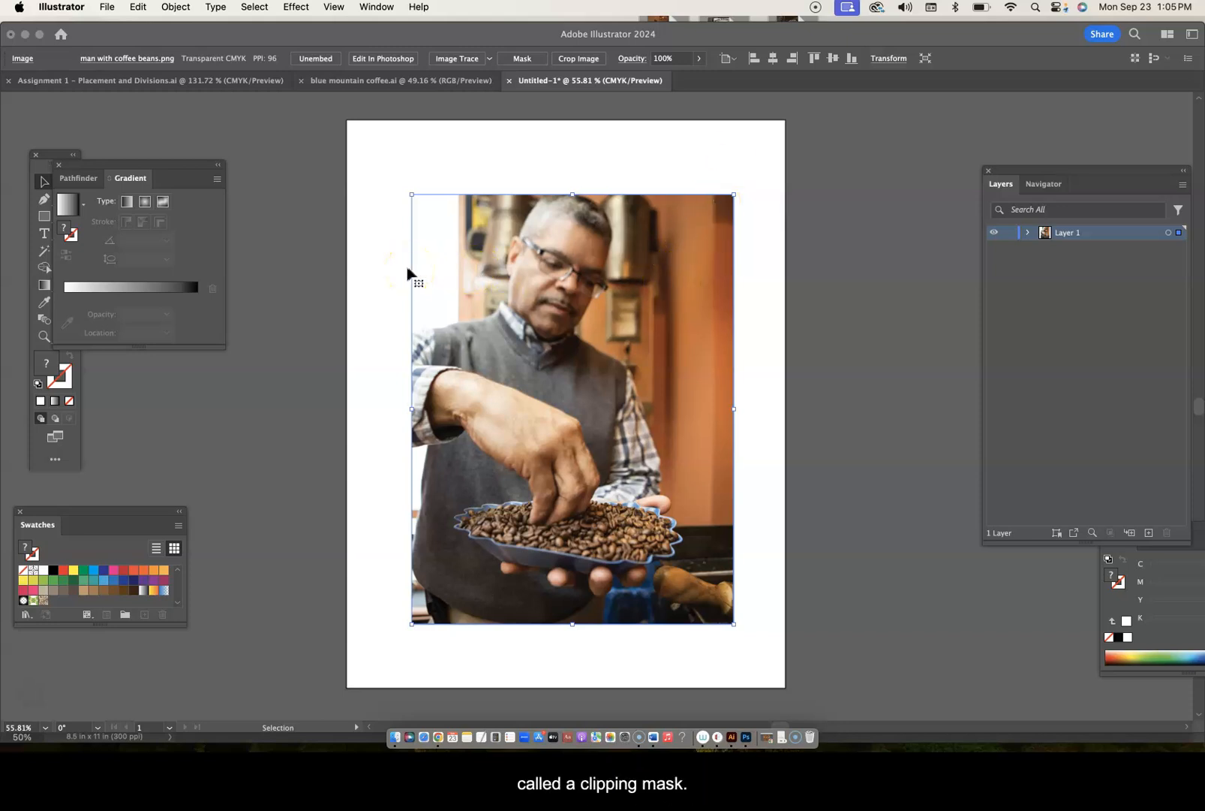
Move the floating Gradient panel clear of the photo and enlarge the view around the man's head and upper body.
{"action": "left_click_drag", "start_coordinate": [95, 166], "coordinate": [169, 121]}
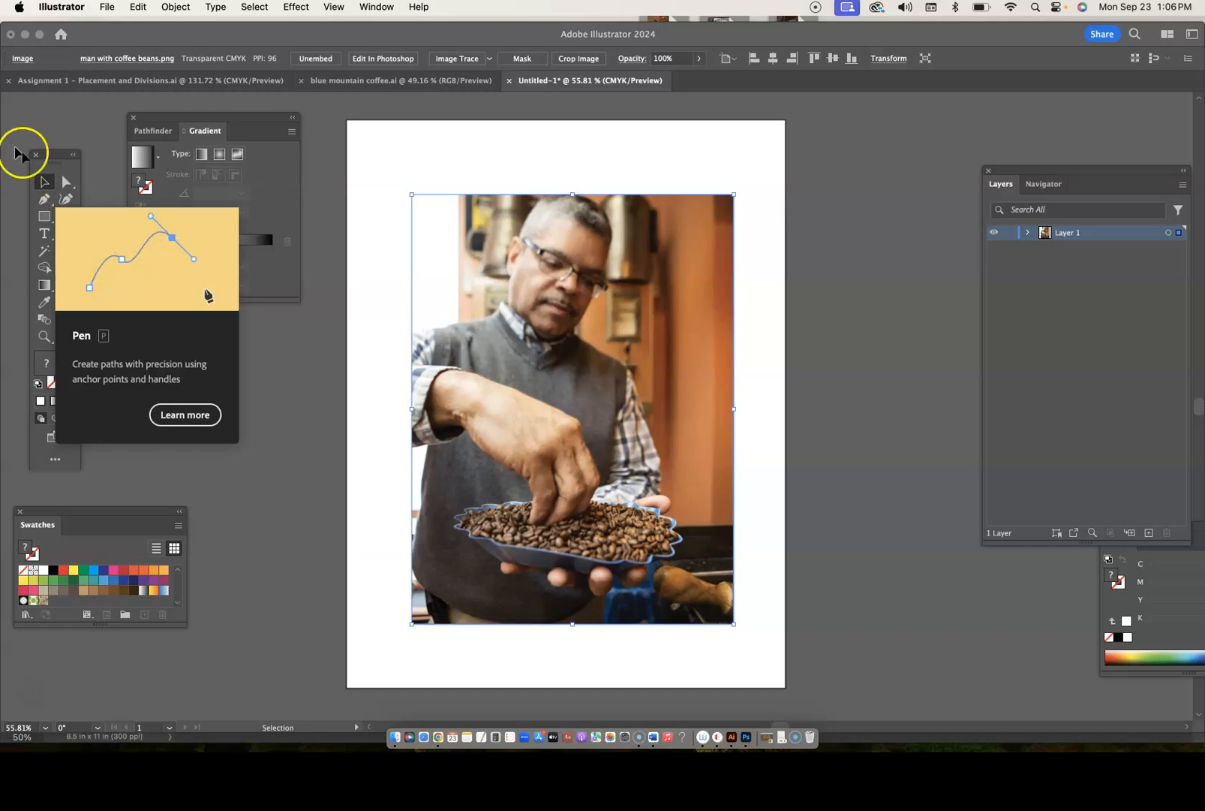
{"action": "left_click", "coordinate": [44, 200]}
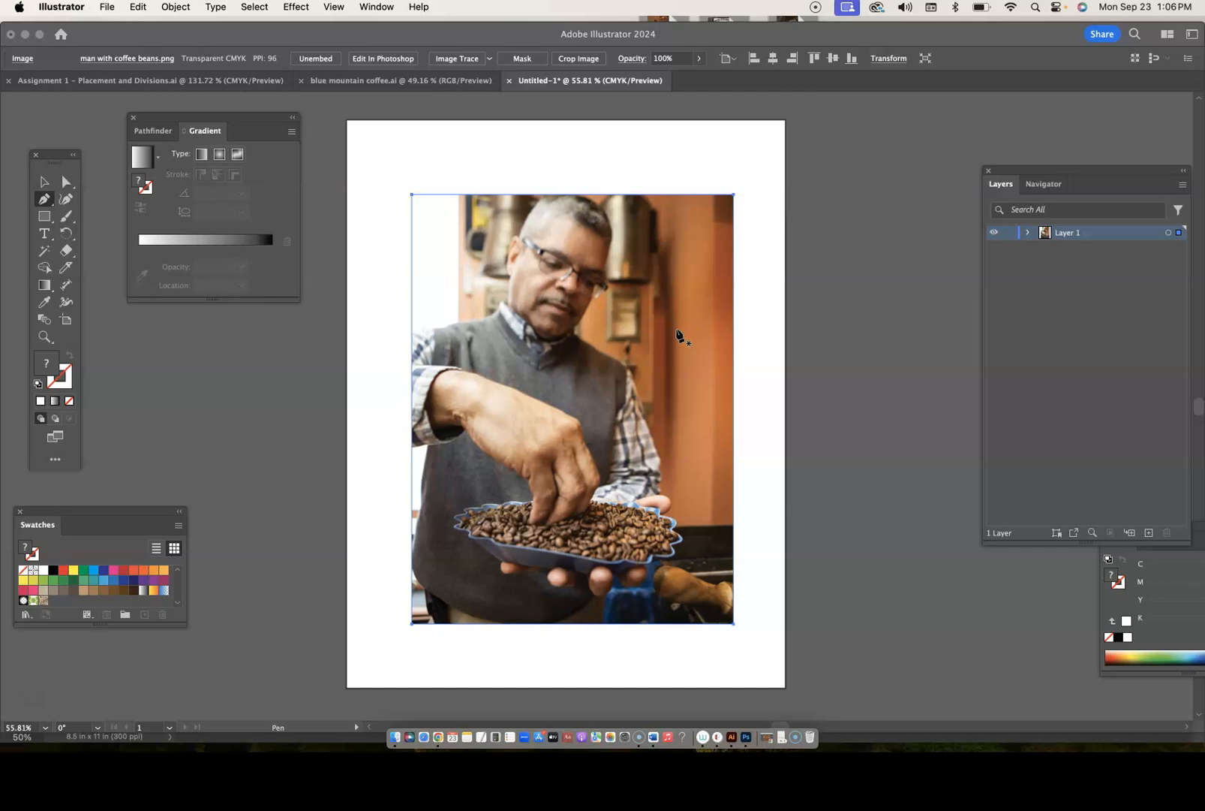
{"action": "left_click", "coordinate": [44, 337]}
{"action": "left_click", "coordinate": [549, 371]}
{"action": "left_click_drag", "start_coordinate": [549, 371], "coordinate": [696, 372]}
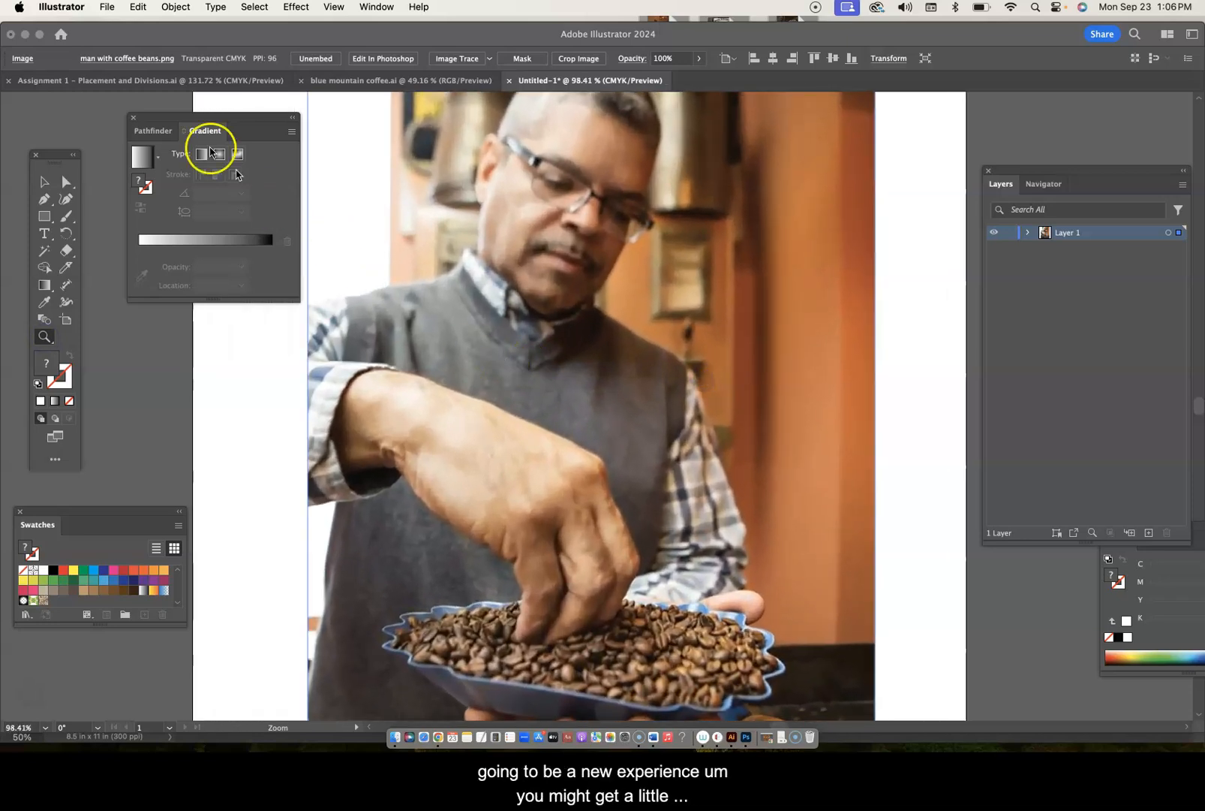
{"action": "left_click_drag", "start_coordinate": [246, 118], "coordinate": [201, 105]}
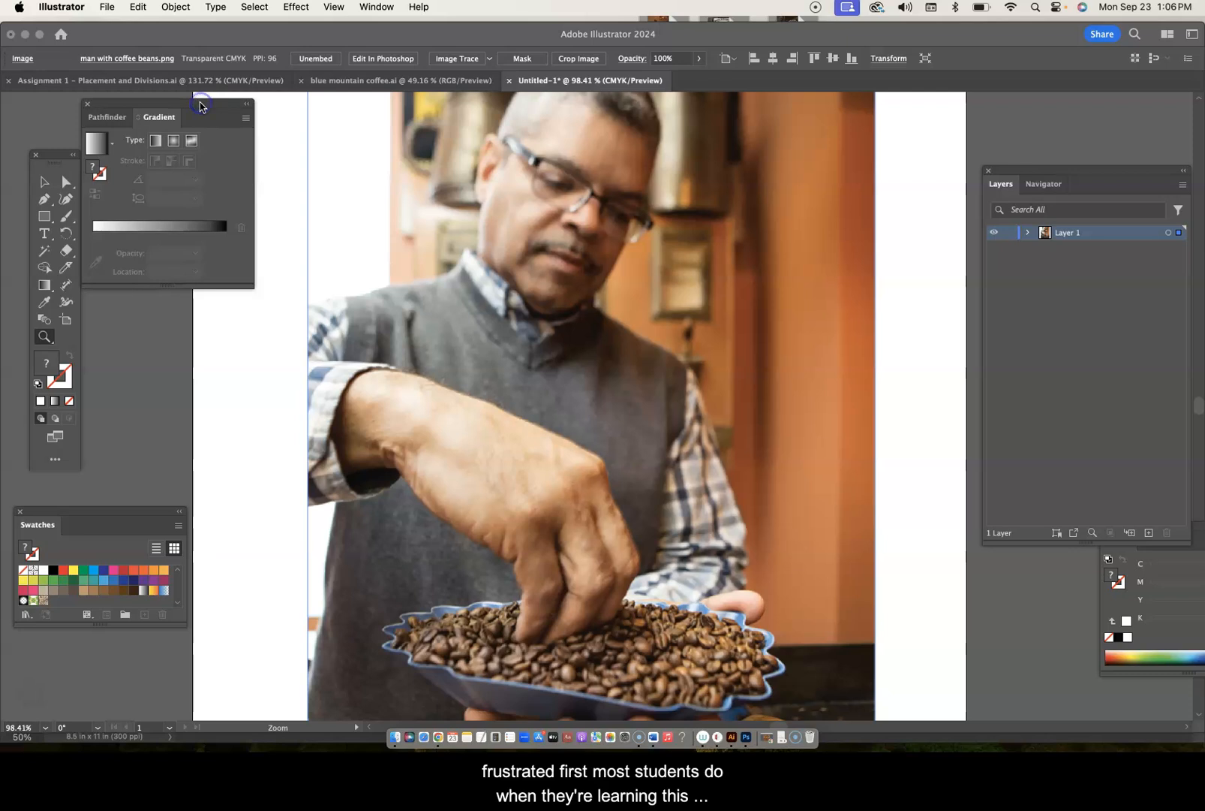
{"action": "left_click", "coordinate": [1045, 185]}
{"action": "left_click", "coordinate": [1094, 323]}
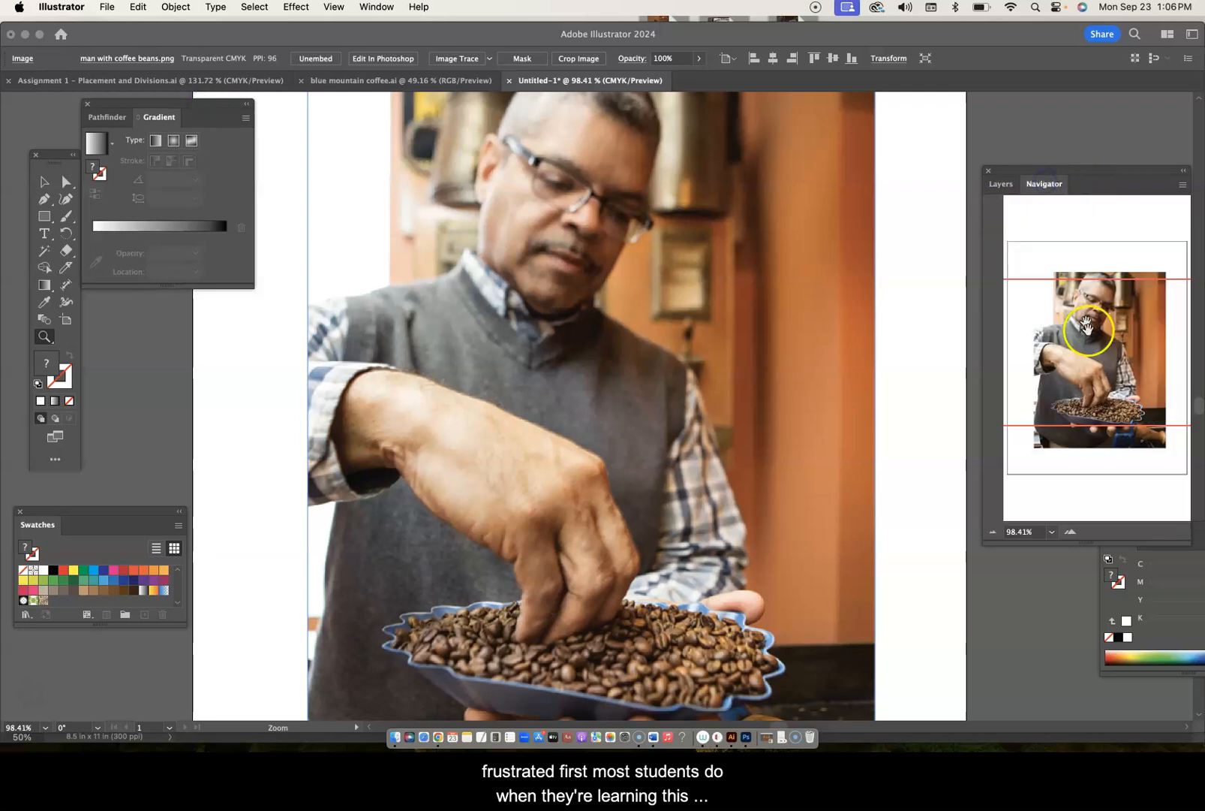
{"action": "left_click_drag", "start_coordinate": [1099, 319], "coordinate": [1100, 338]}
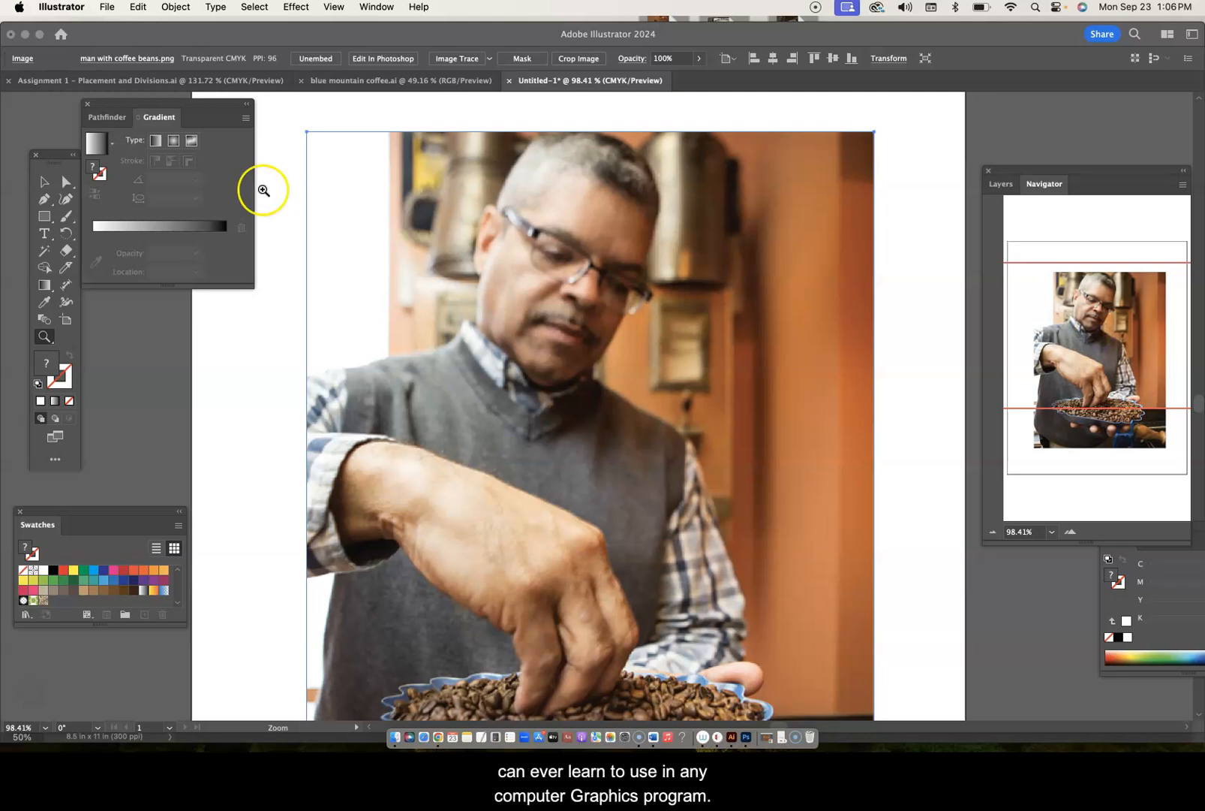
Start a Pen tool path at the photo's edge by the man's sleeve, tracing curved points along his shoulder and collar to his ear.
{"action": "left_click", "coordinate": [44, 182]}
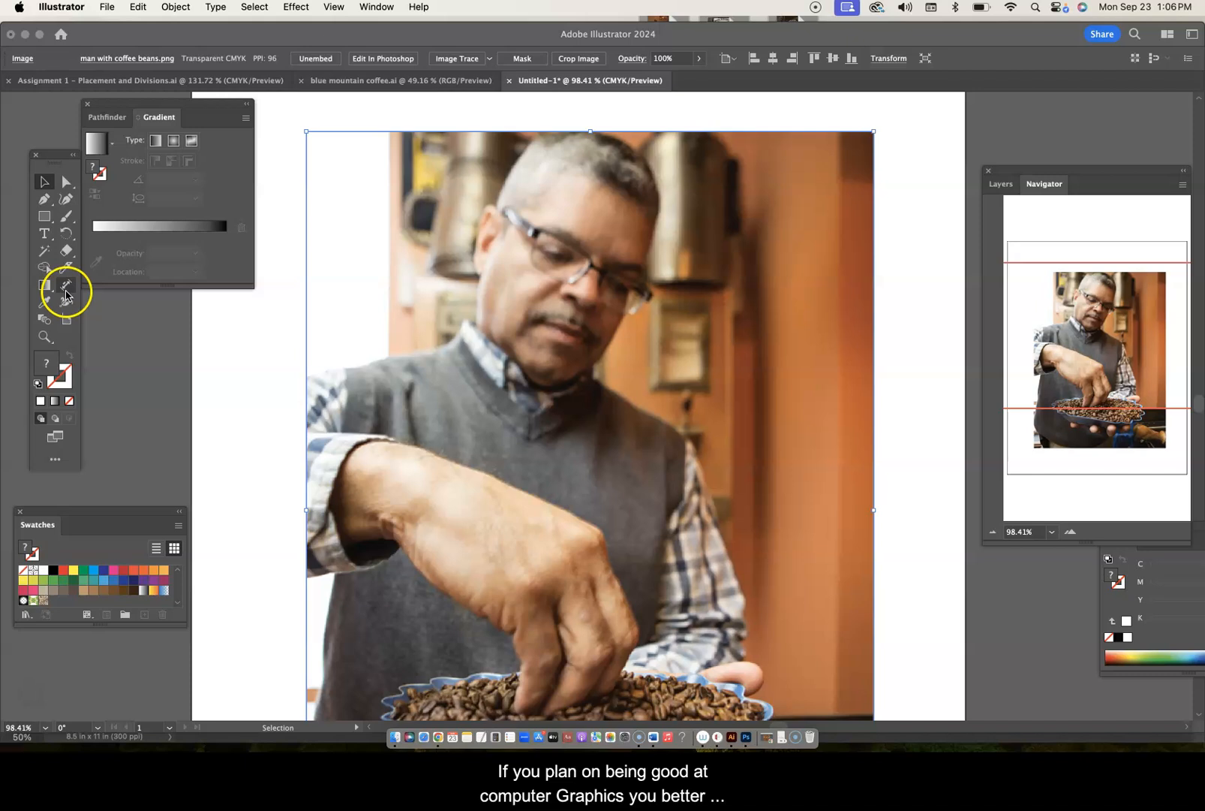
{"action": "left_click", "coordinate": [43, 200]}
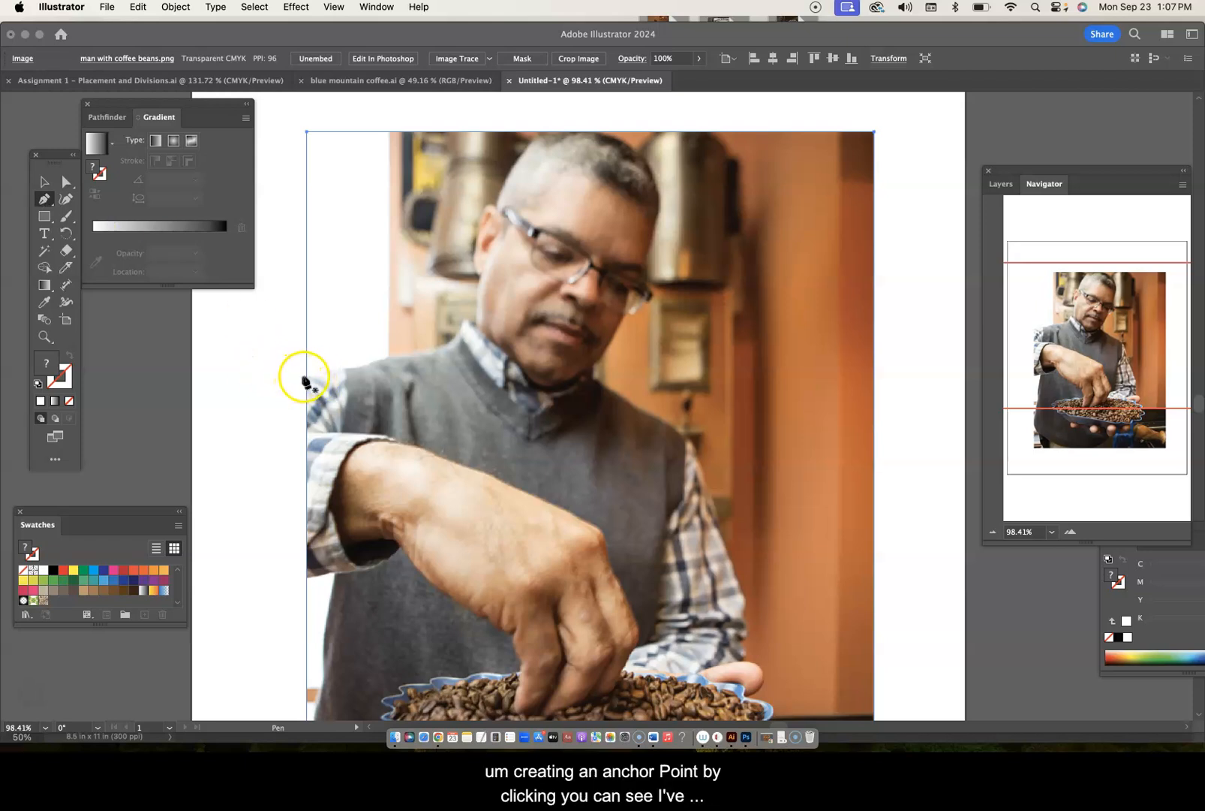
{"action": "left_click", "coordinate": [302, 373]}
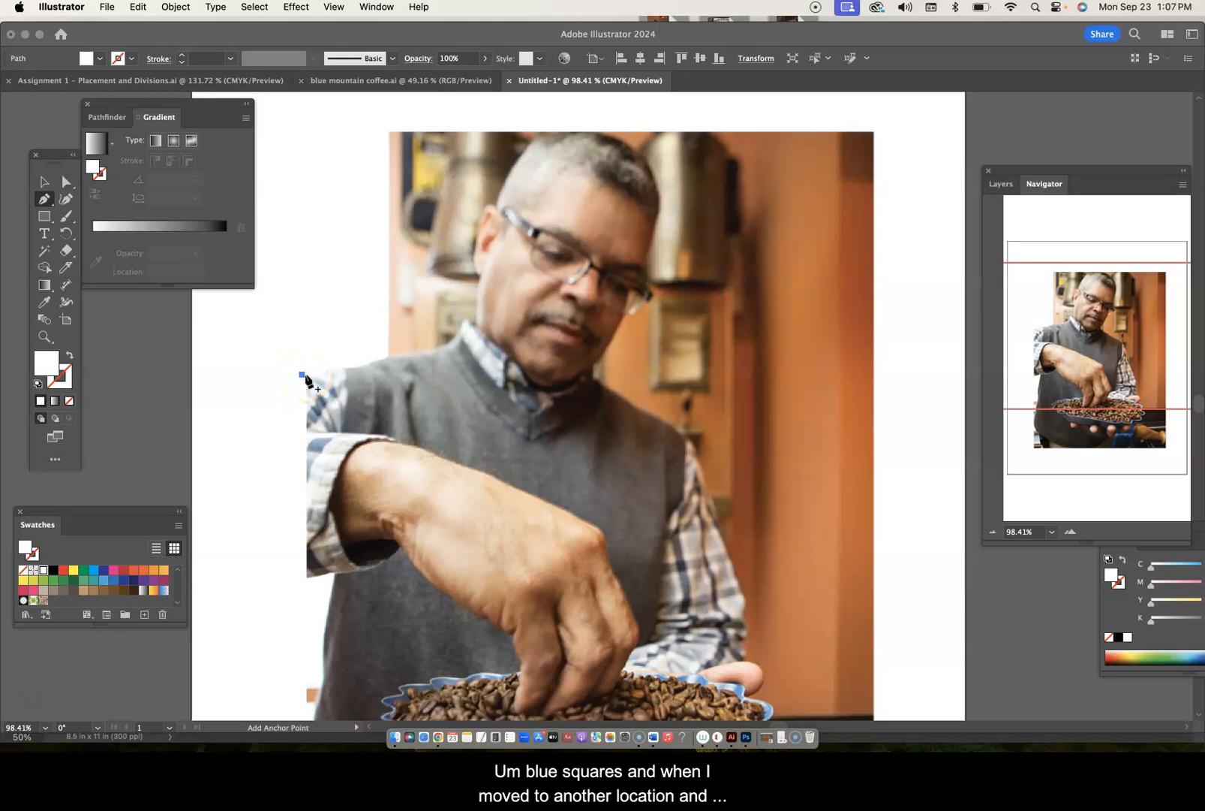
{"action": "mouse_move", "coordinate": [304, 374]}
{"action": "left_mouse_down"}
{"action": "mouse_move", "coordinate": [326, 349]}
{"action": "mouse_move", "coordinate": [336, 373]}
{"action": "mouse_move", "coordinate": [316, 379]}
{"action": "left_mouse_up"}
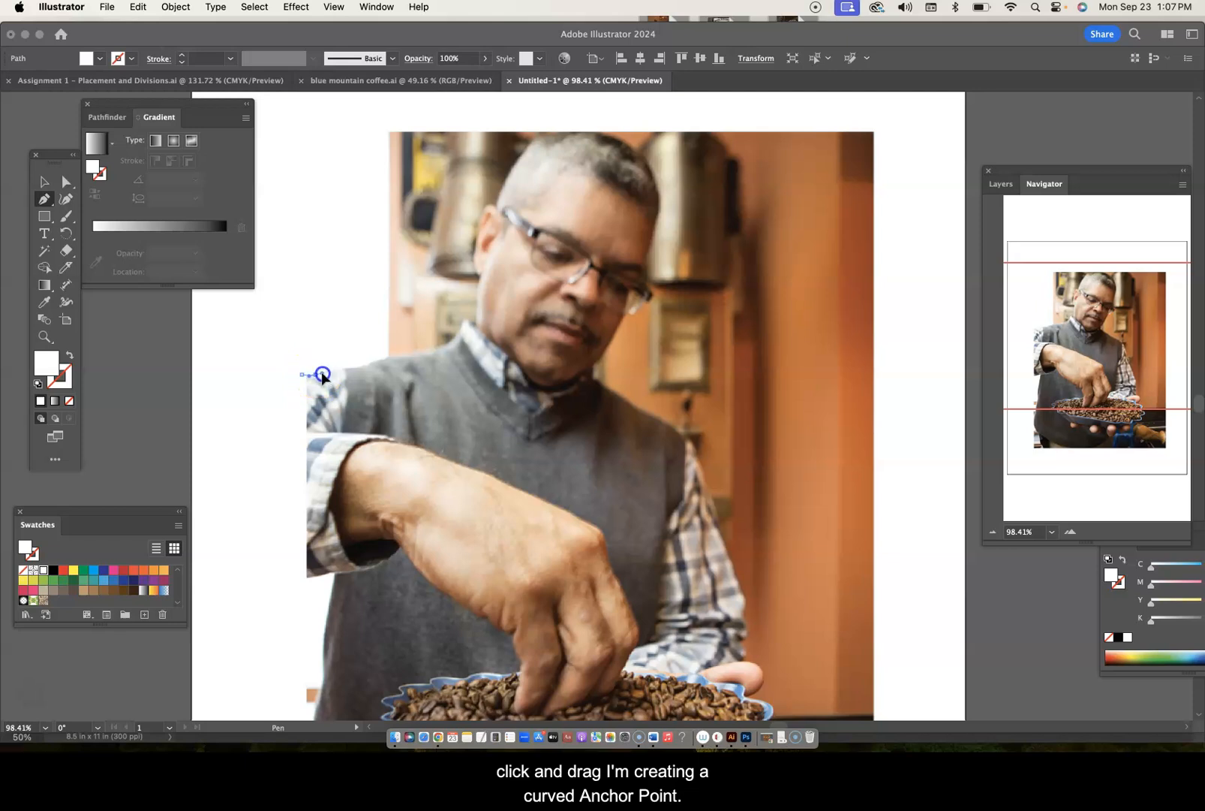
{"action": "left_click_drag", "start_coordinate": [323, 376], "coordinate": [328, 374]}
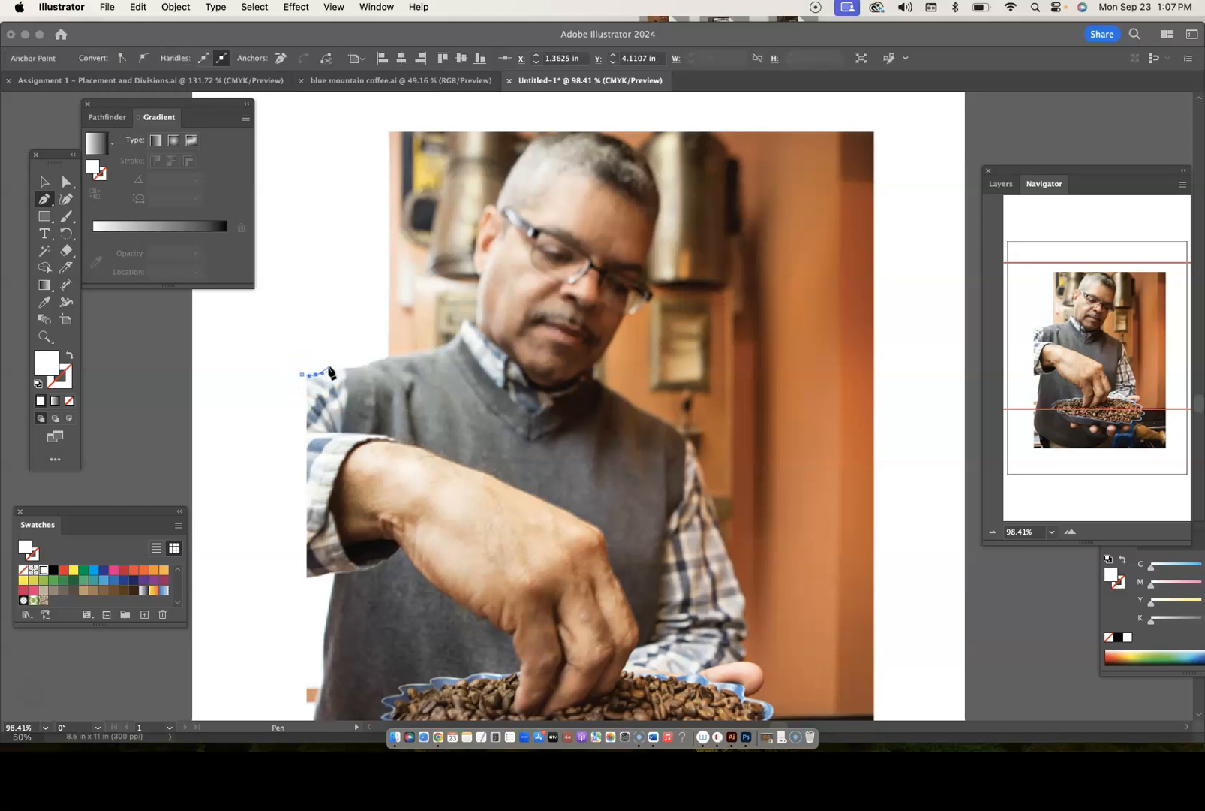
{"action": "left_click_drag", "start_coordinate": [334, 370], "coordinate": [415, 355]}
{"action": "left_click_drag", "start_coordinate": [435, 351], "coordinate": [473, 283]}
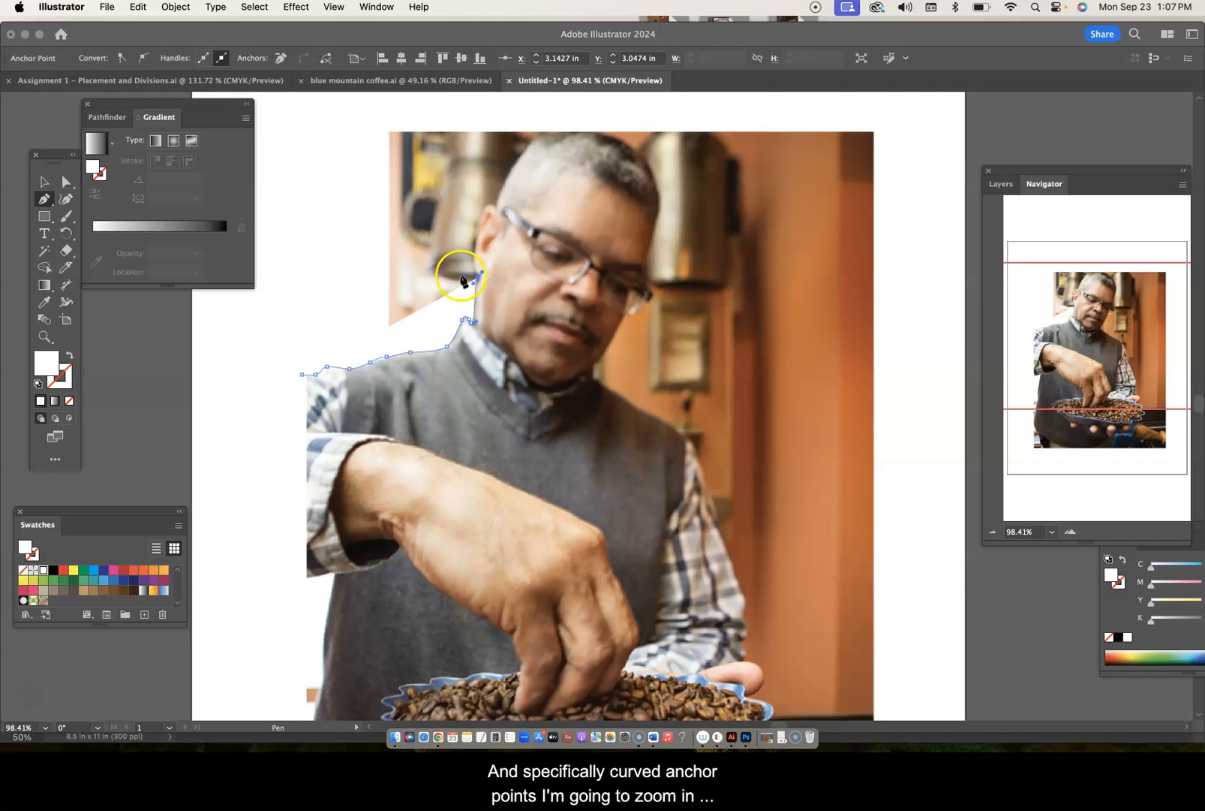
Continue the path with curved anchor points around the man's earlobe and up the outer edge of the ear.
{"action": "scroll", "coordinate": [466, 272], "scroll_direction": "up", "scroll_amount": 2}
{"action": "scroll", "coordinate": [465, 272], "scroll_direction": "up", "scroll_amount": 5}
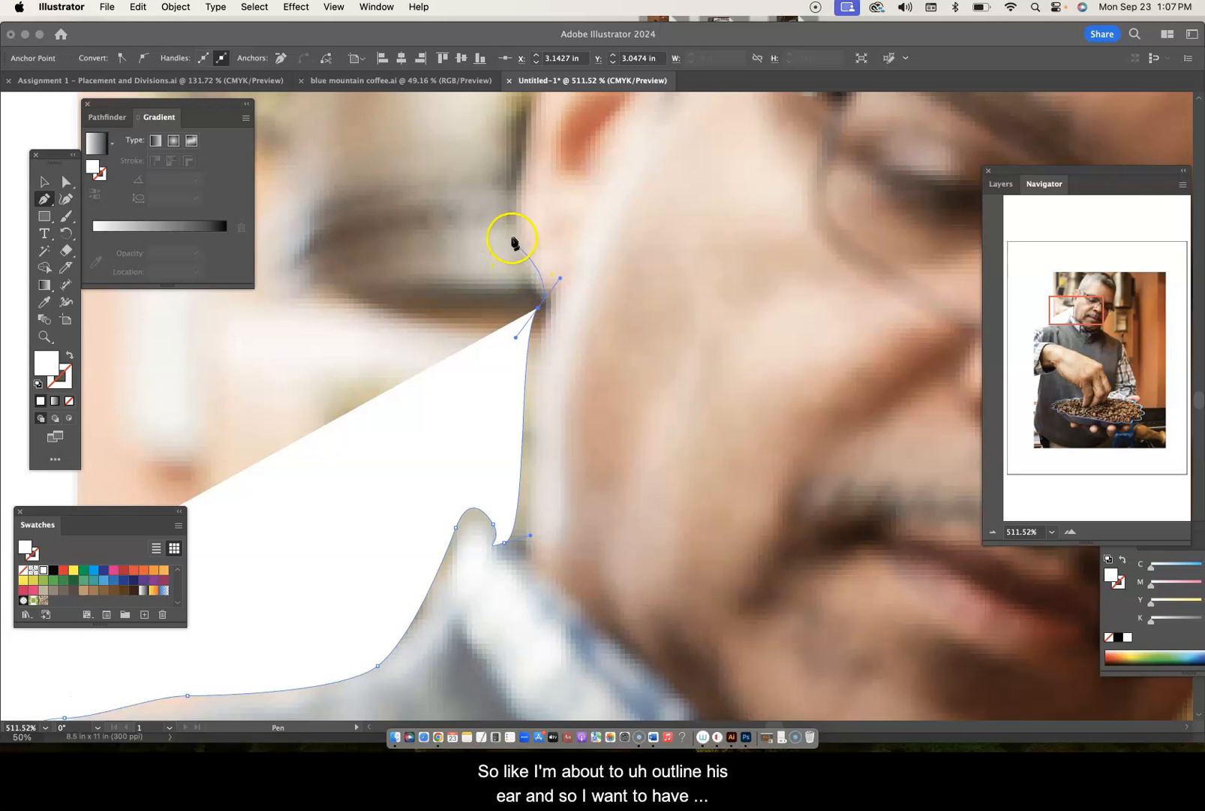
{"action": "left_click_drag", "start_coordinate": [514, 236], "coordinate": [515, 170]}
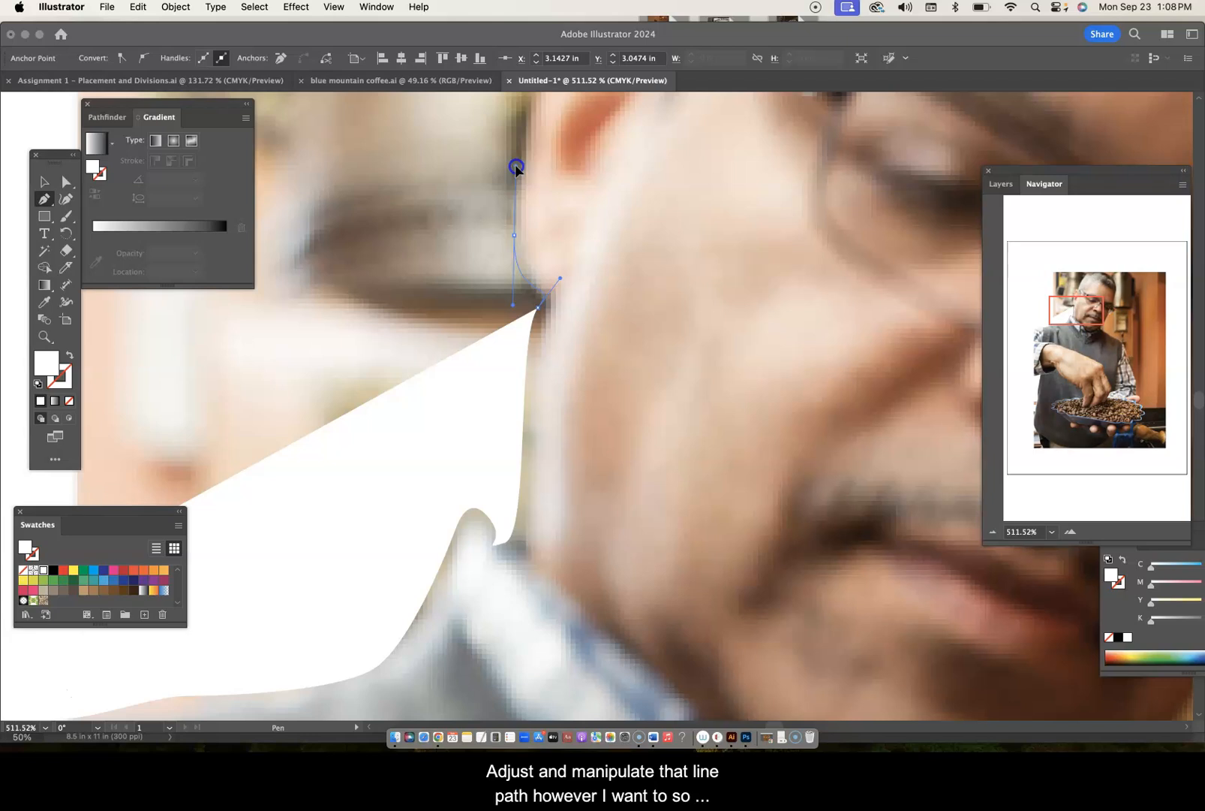
{"action": "left_click_drag", "start_coordinate": [515, 169], "coordinate": [530, 183]}
{"action": "scroll", "coordinate": [530, 181], "scroll_direction": "up", "scroll_amount": 3}
{"action": "scroll", "coordinate": [530, 182], "scroll_direction": "up", "scroll_amount": 2}
{"action": "left_click_drag", "start_coordinate": [478, 322], "coordinate": [488, 291]}
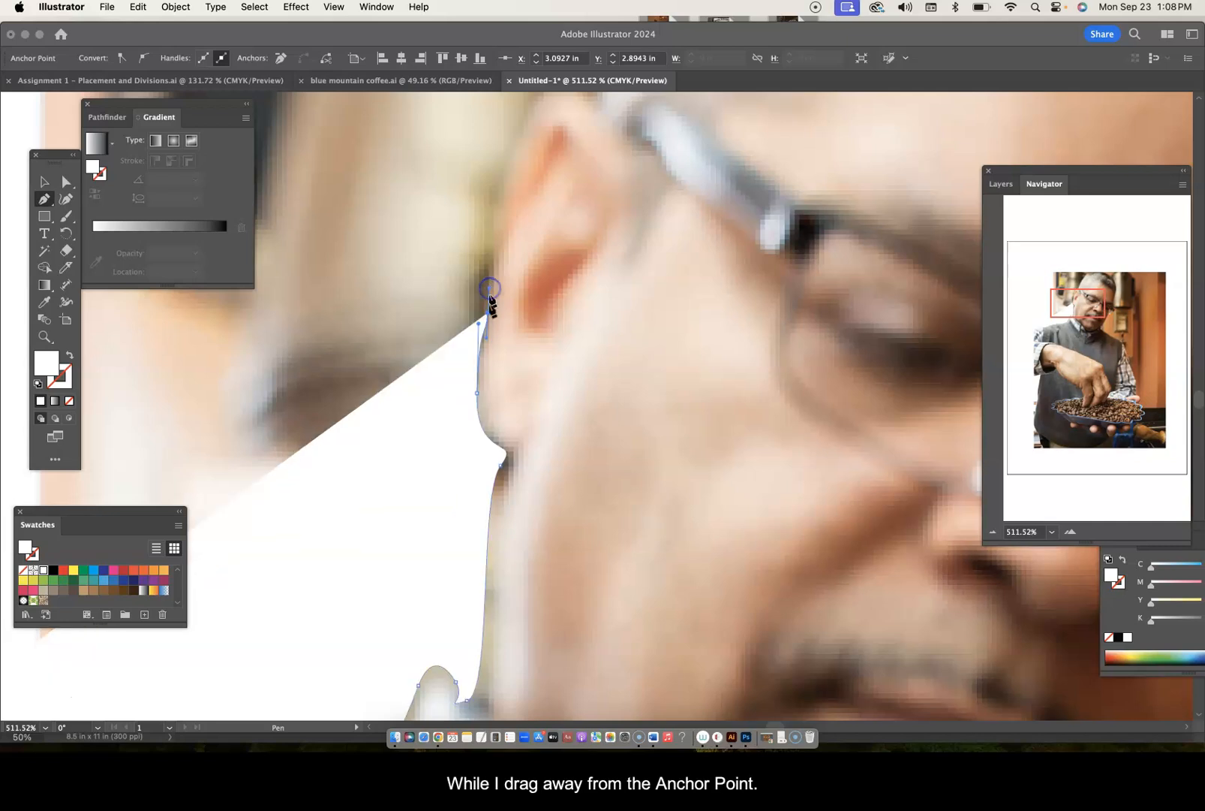
{"action": "left_click_drag", "start_coordinate": [494, 240], "coordinate": [496, 224]}
Trace the path over the top of the man's ear and up to the start of his hairline.
{"action": "scroll", "coordinate": [519, 135], "scroll_direction": "up", "scroll_amount": 4}
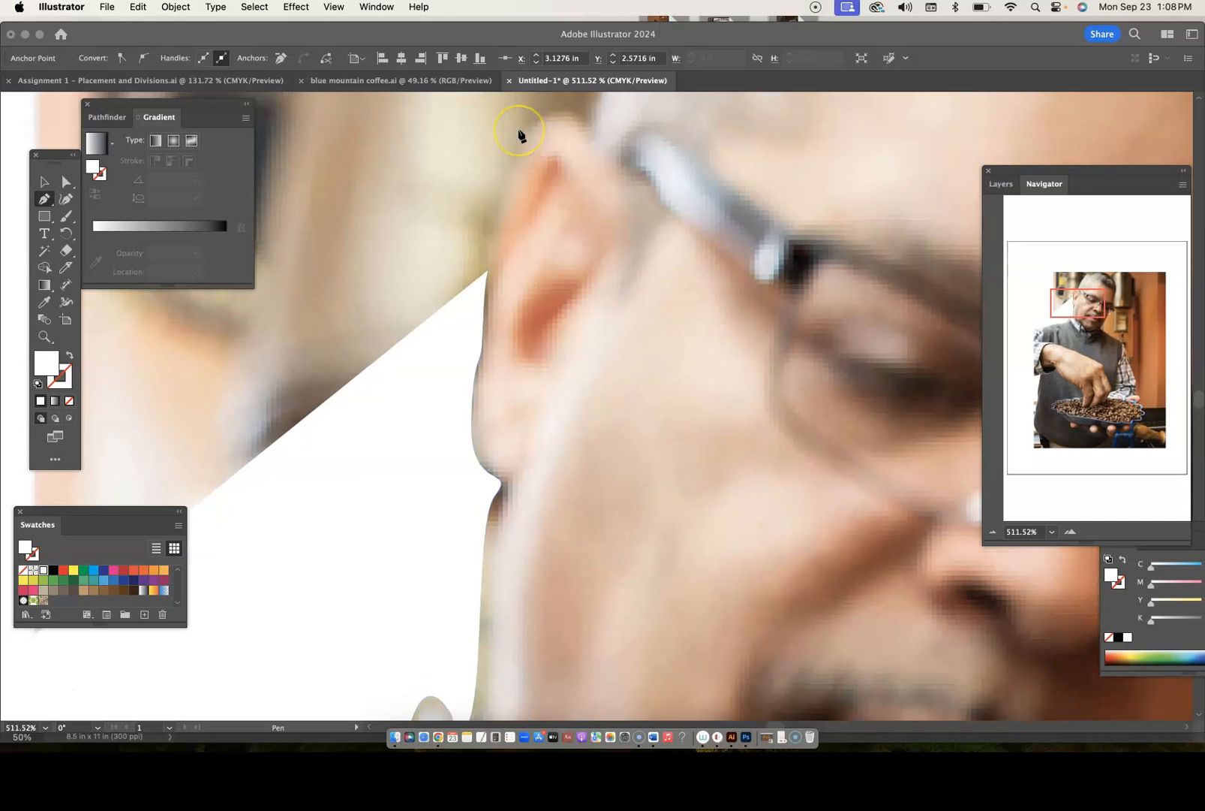
{"action": "left_click_drag", "start_coordinate": [479, 252], "coordinate": [487, 235]}
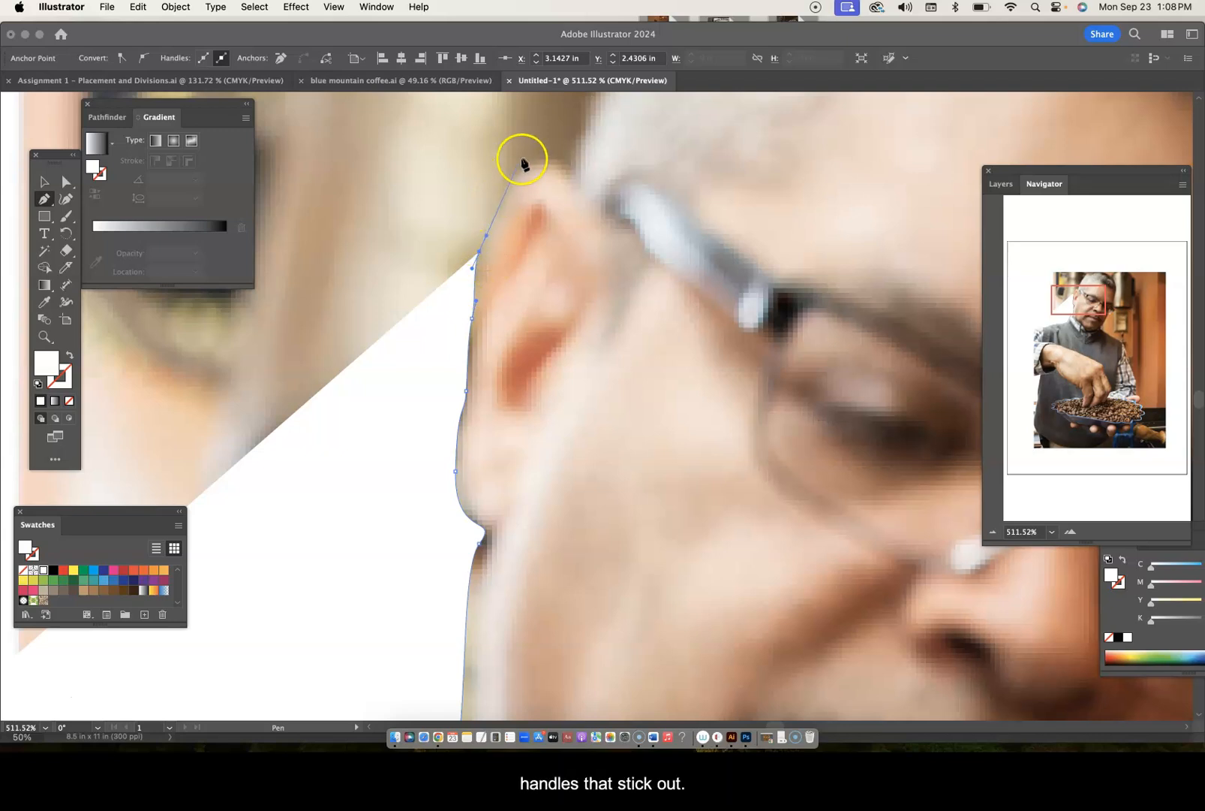
{"action": "left_click_drag", "start_coordinate": [520, 158], "coordinate": [549, 154]}
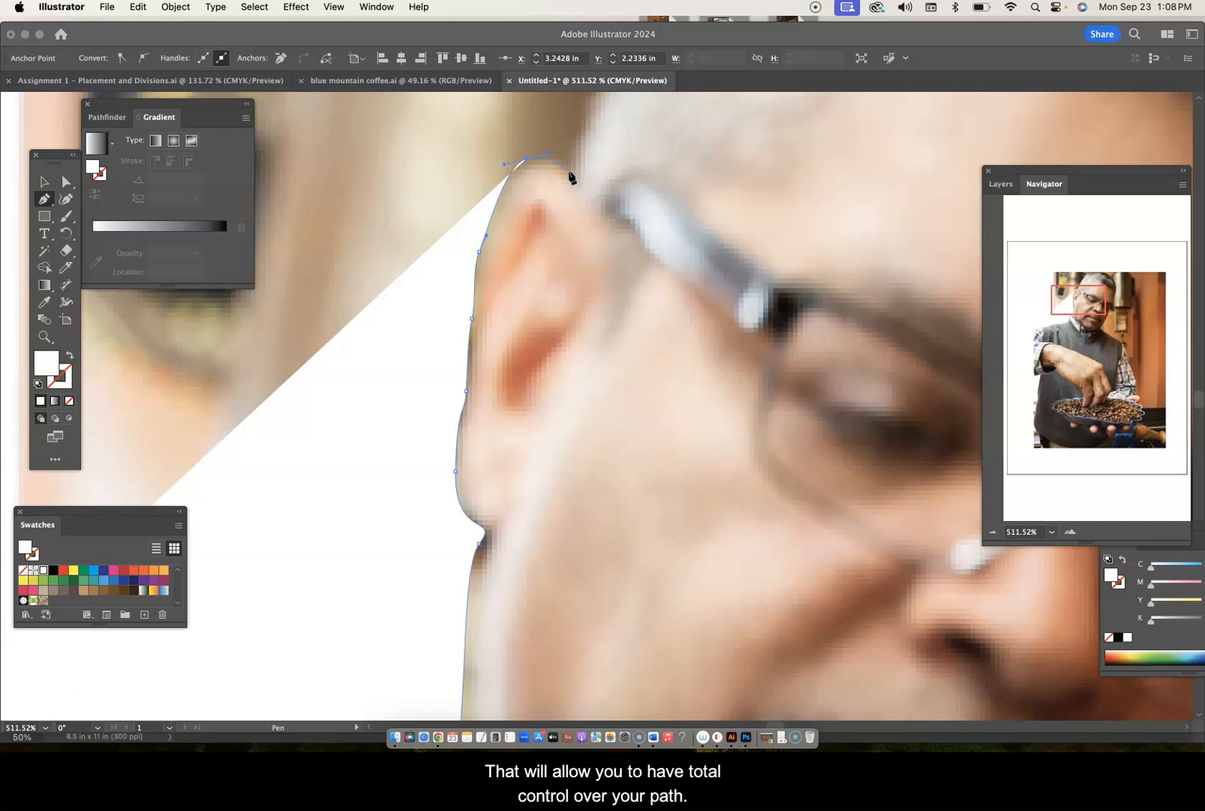
{"action": "left_click", "coordinate": [572, 179]}
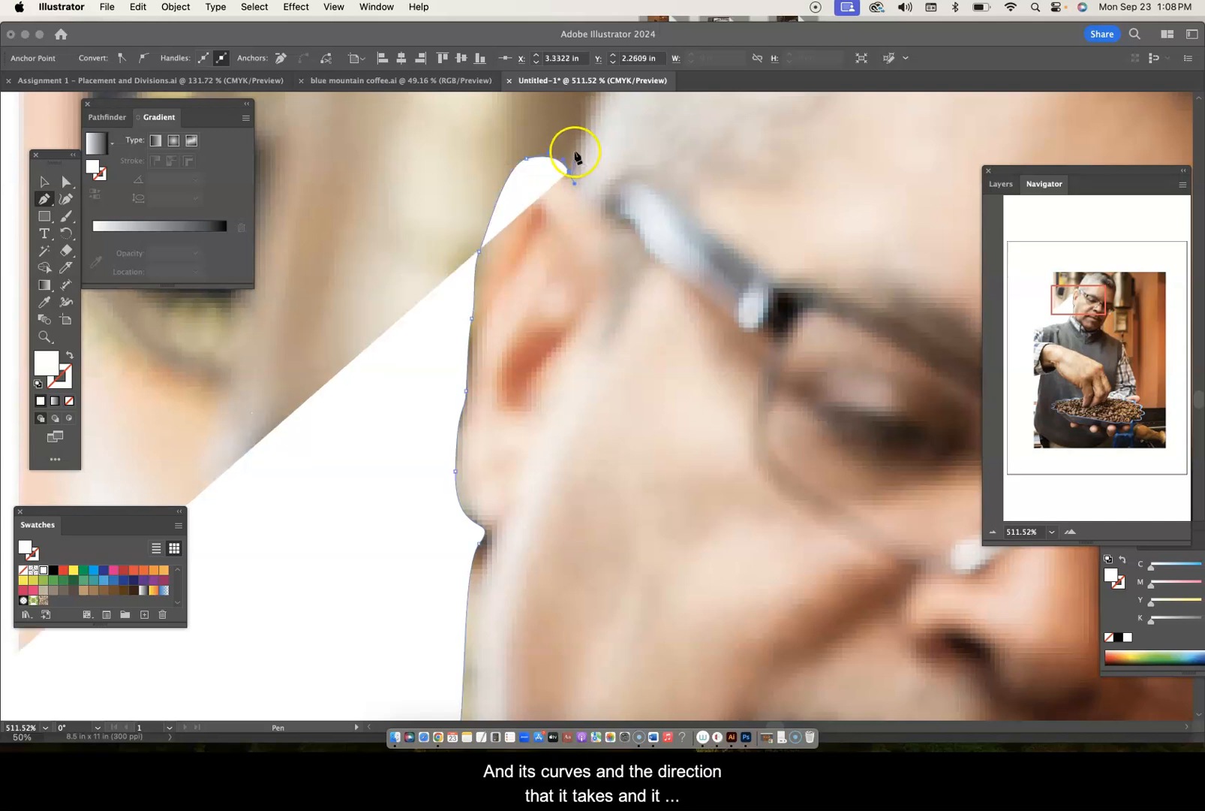
{"action": "left_click", "coordinate": [576, 165]}
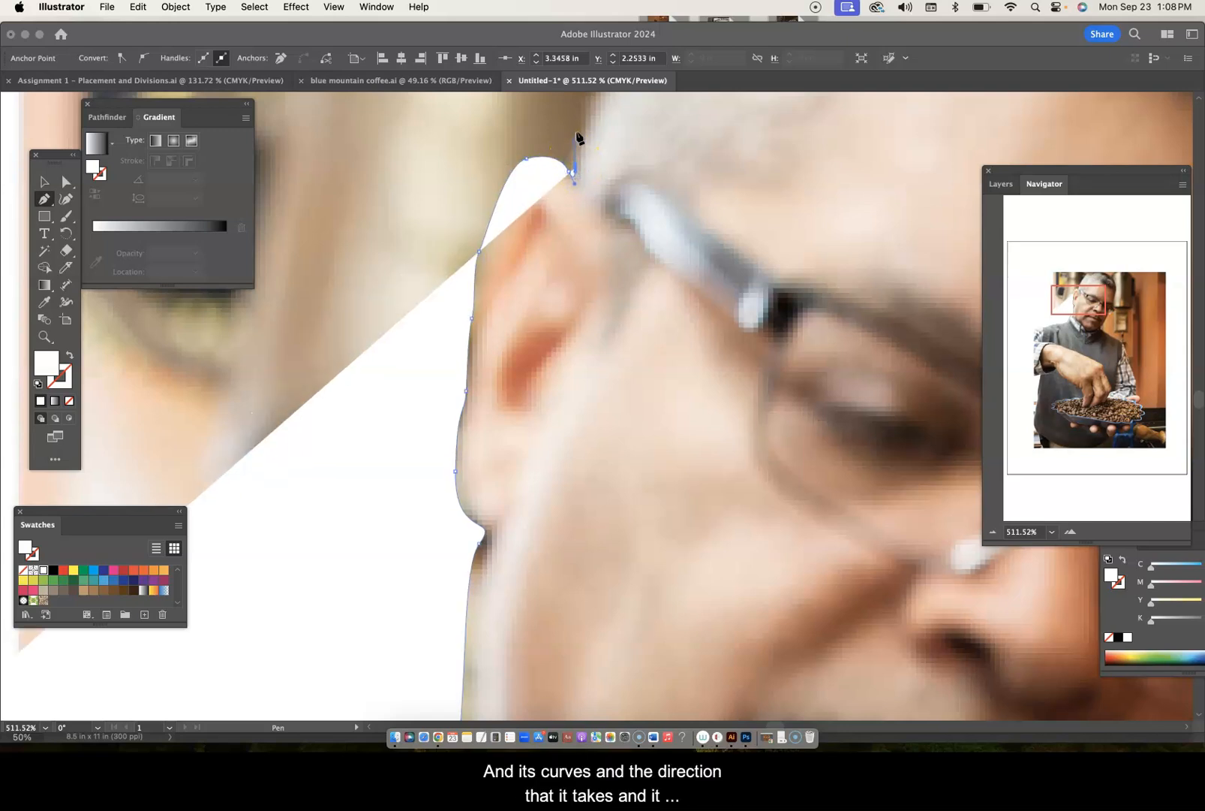
{"action": "left_click", "coordinate": [580, 132]}
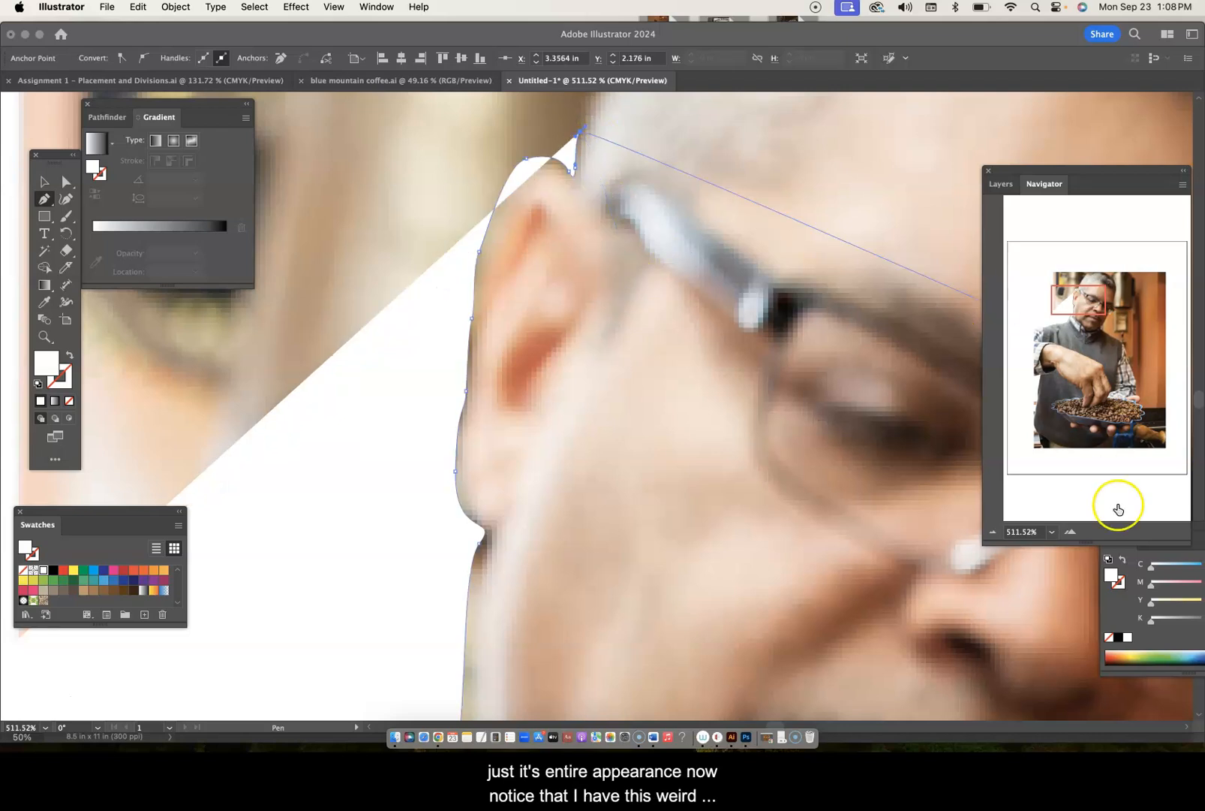
Swap the path's fill and stroke so it has no fill and a white outline.
{"action": "left_click", "coordinate": [990, 531]}
{"action": "left_click", "coordinate": [990, 531]}
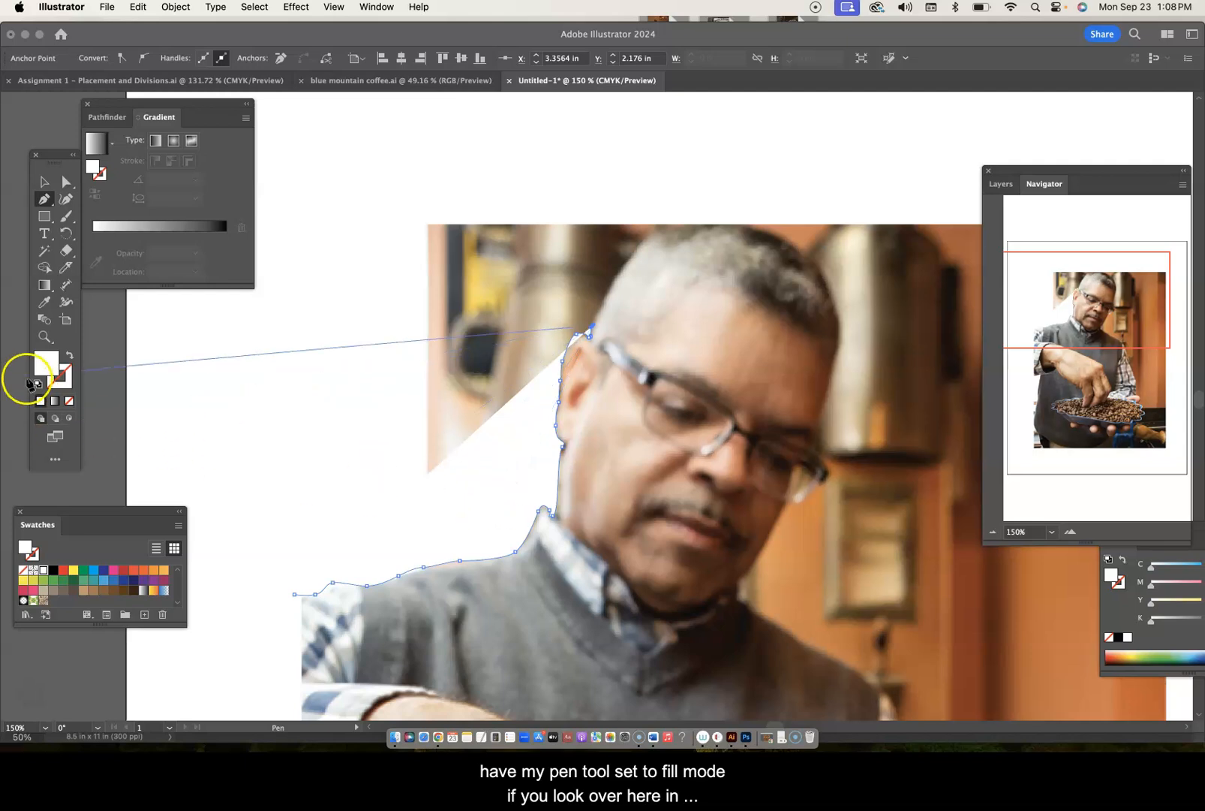
{"action": "left_click", "coordinate": [50, 367]}
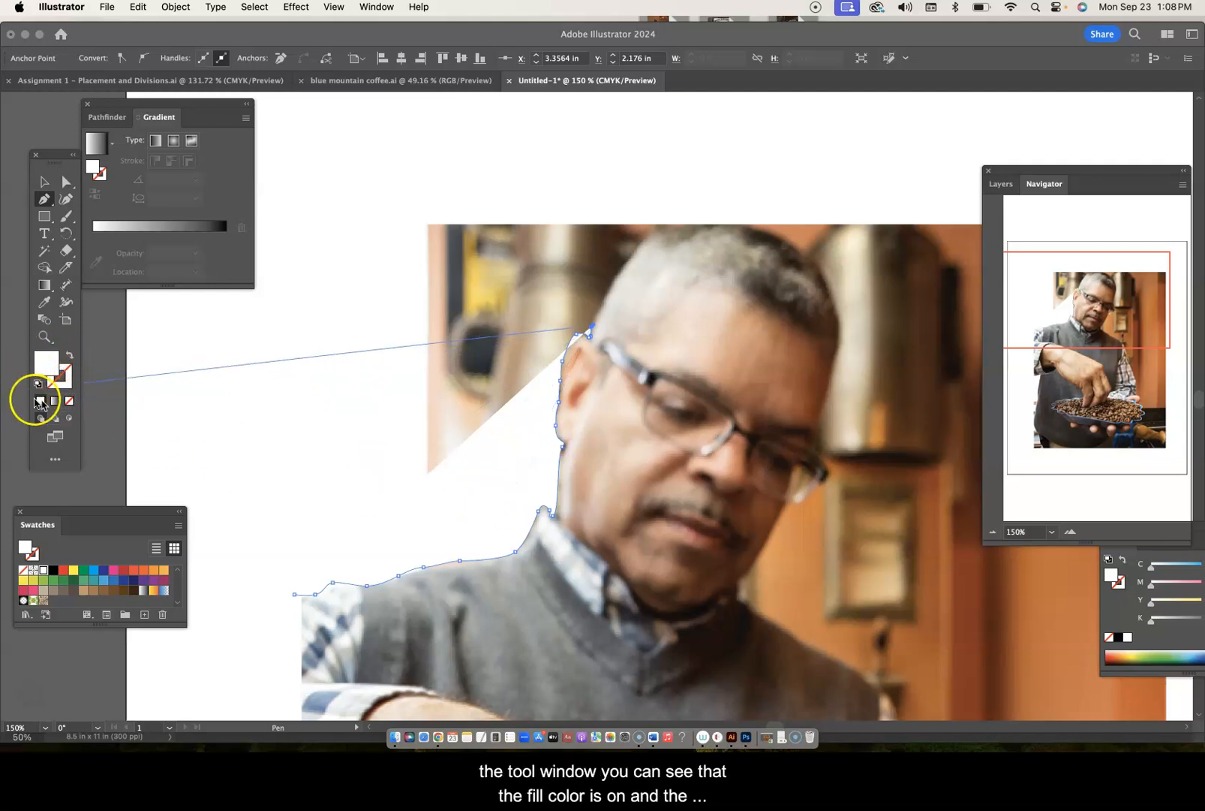
{"action": "left_click", "coordinate": [67, 358]}
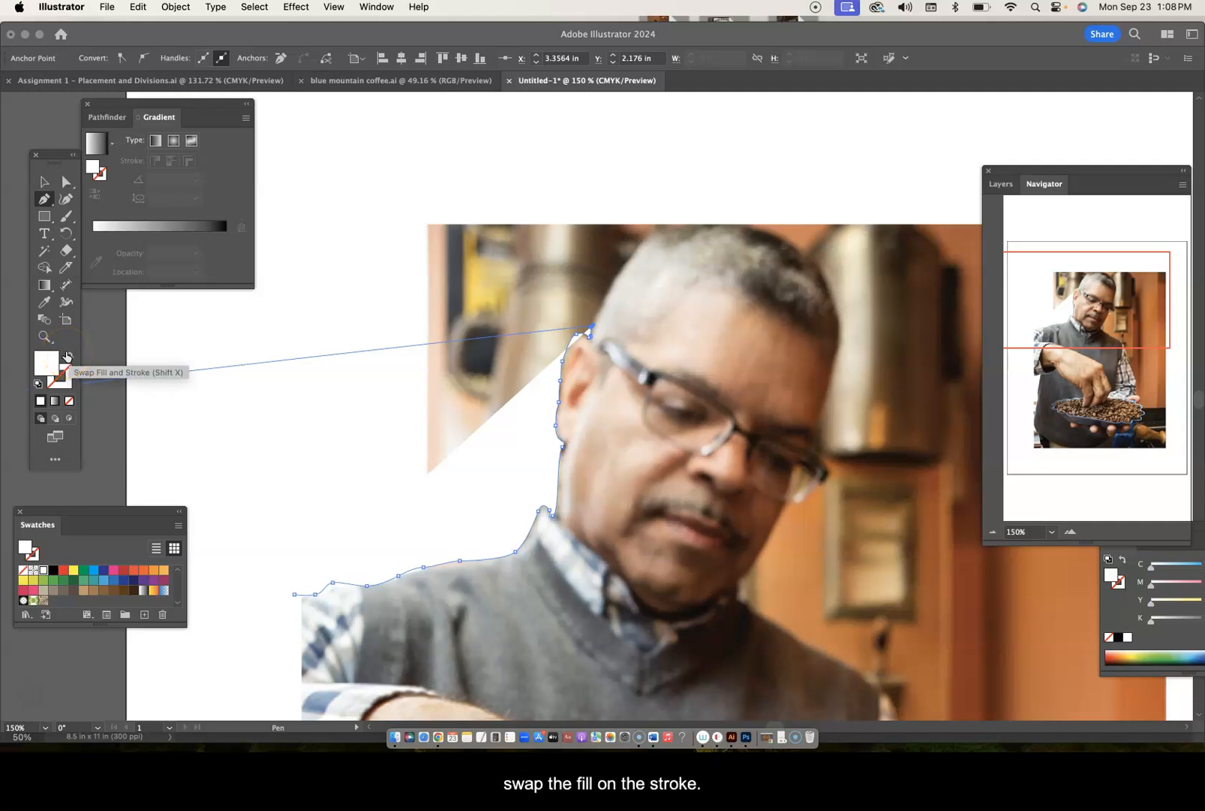
{"action": "left_click", "coordinate": [67, 357]}
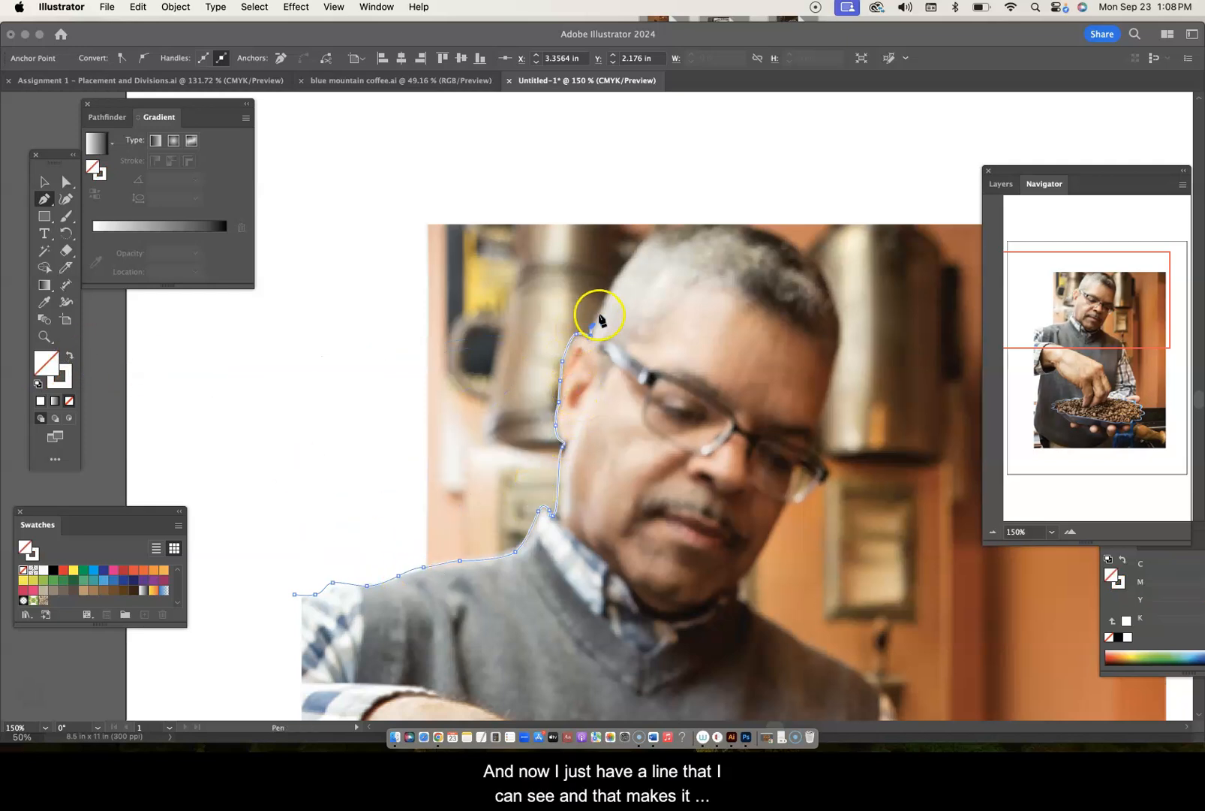
Extend the path with widely spaced curved points over the man's hair and down his forehead to the glasses.
{"action": "scroll", "coordinate": [609, 303], "scroll_direction": "down", "scroll_amount": 2}
{"action": "scroll", "coordinate": [609, 302], "scroll_direction": "up", "scroll_amount": 4}
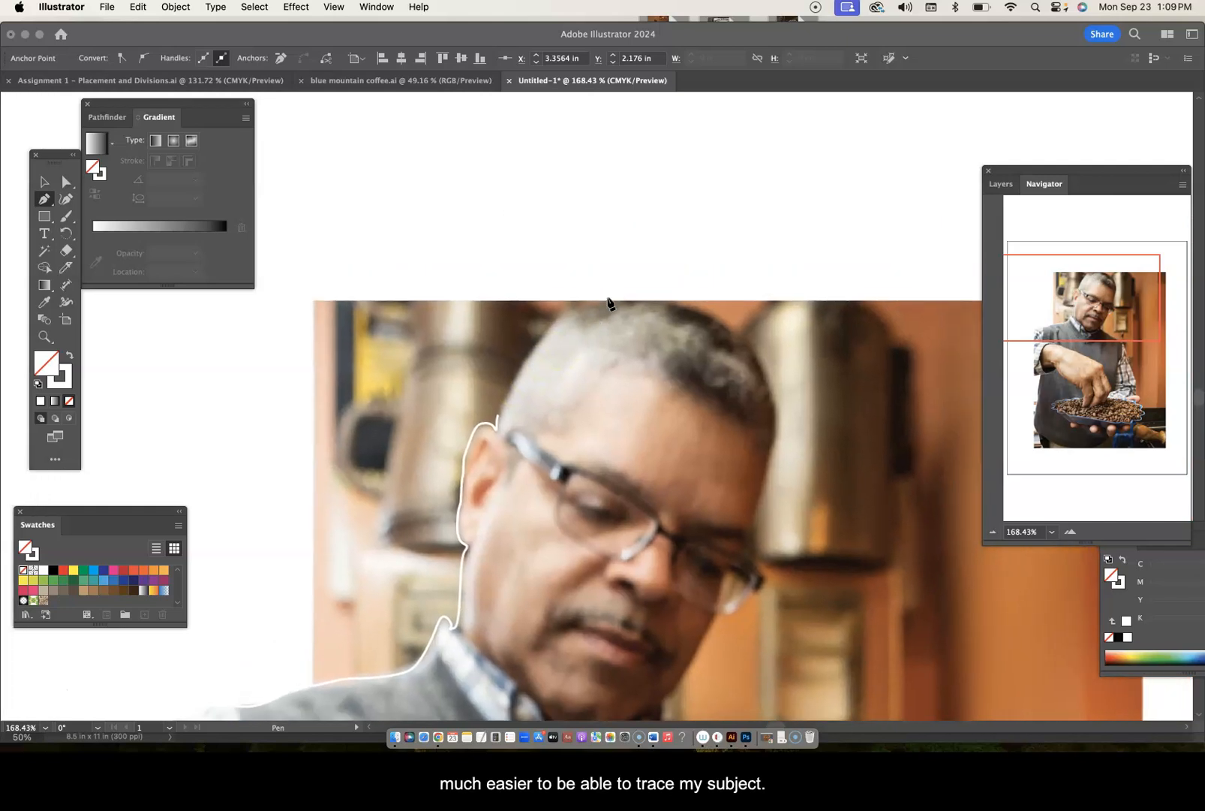
{"action": "left_click_drag", "start_coordinate": [545, 351], "coordinate": [523, 364]}
{"action": "mouse_move", "coordinate": [555, 319]}
{"action": "left_mouse_down"}
{"action": "mouse_move", "coordinate": [562, 304]}
{"action": "mouse_move", "coordinate": [644, 304]}
{"action": "mouse_move", "coordinate": [698, 319]}
{"action": "mouse_move", "coordinate": [753, 363]}
{"action": "left_mouse_up"}
{"action": "left_click", "coordinate": [571, 304]}
{"action": "left_click", "coordinate": [772, 421]}
{"action": "left_click_drag", "start_coordinate": [767, 444], "coordinate": [767, 447]}
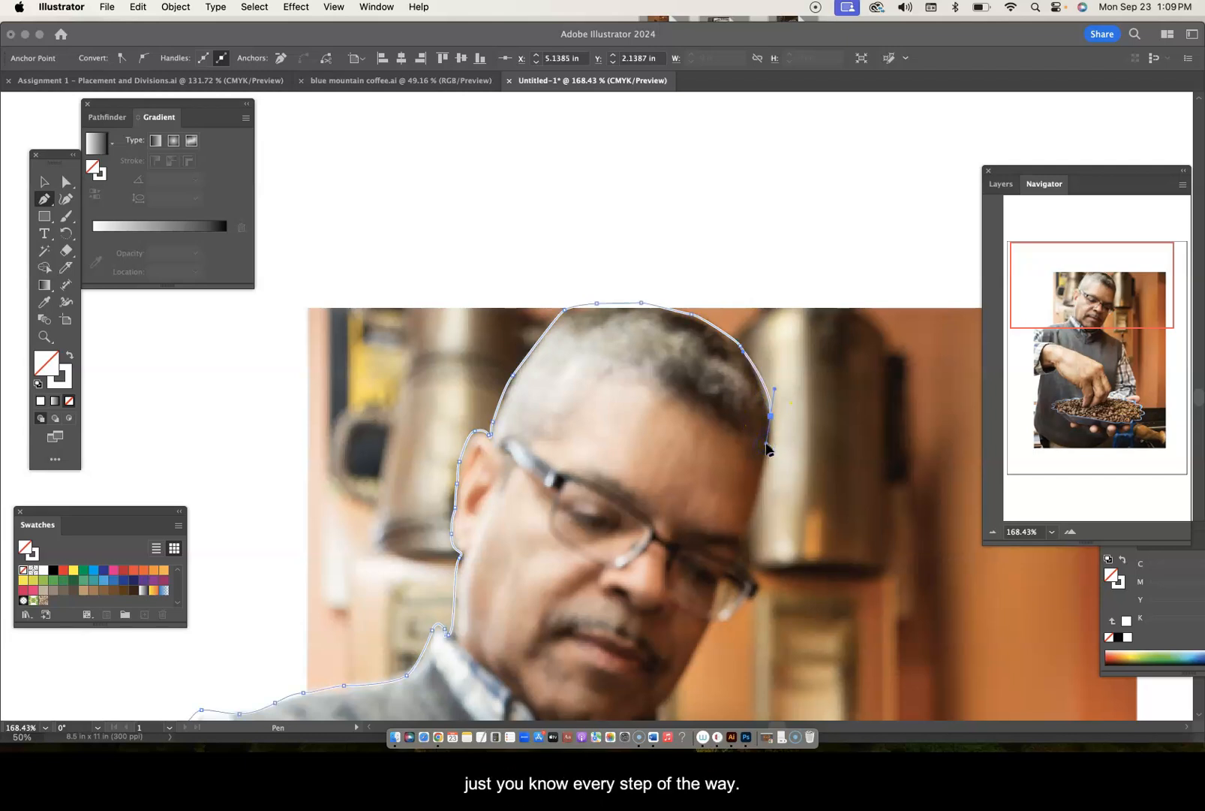
{"action": "left_click_drag", "start_coordinate": [769, 446], "coordinate": [738, 425]}
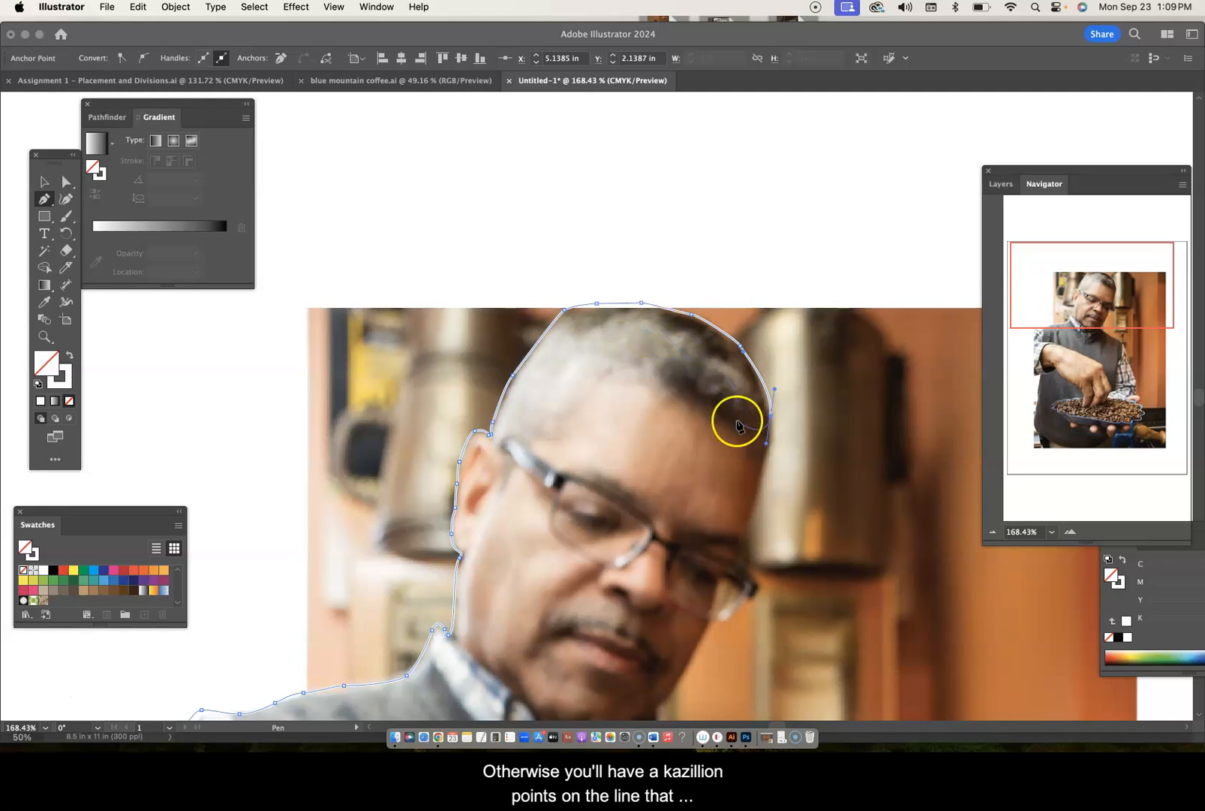
{"action": "mouse_move", "coordinate": [756, 555]}
{"action": "left_mouse_down"}
{"action": "mouse_move", "coordinate": [749, 516]}
{"action": "mouse_move", "coordinate": [781, 550]}
{"action": "mouse_move", "coordinate": [755, 564]}
{"action": "left_mouse_up"}
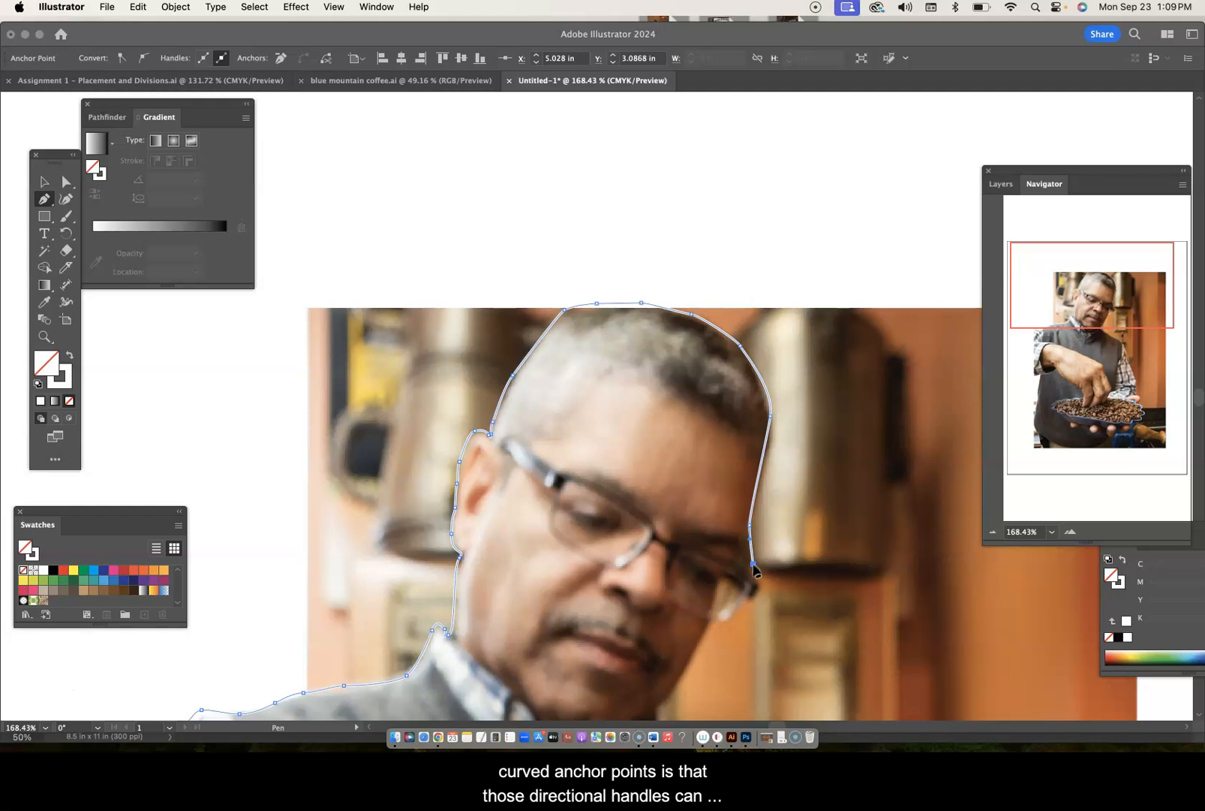
Trace the path around the protruding corner and lower rim of the glasses to the man's cheek.
{"action": "left_click", "coordinate": [799, 535]}
{"action": "scroll", "coordinate": [799, 538], "scroll_direction": "up", "scroll_amount": 5}
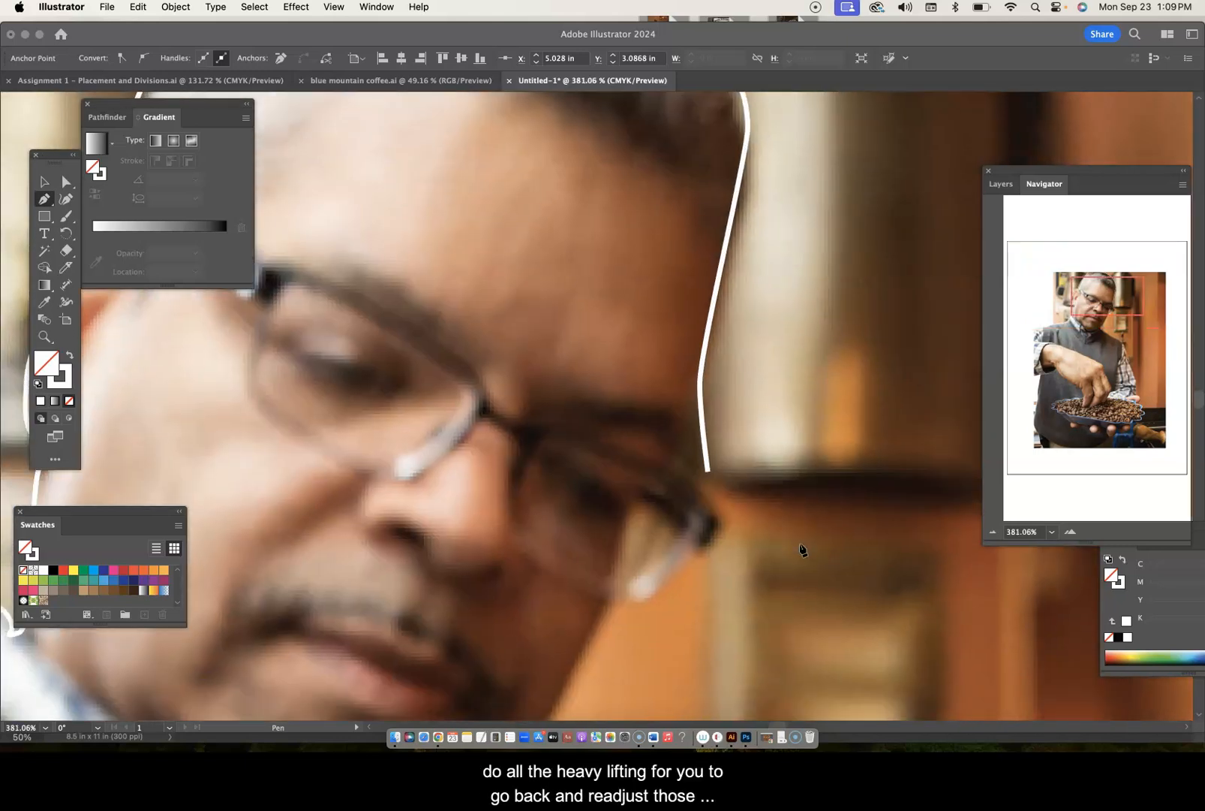
{"action": "scroll", "coordinate": [799, 542], "scroll_direction": "down", "scroll_amount": 3}
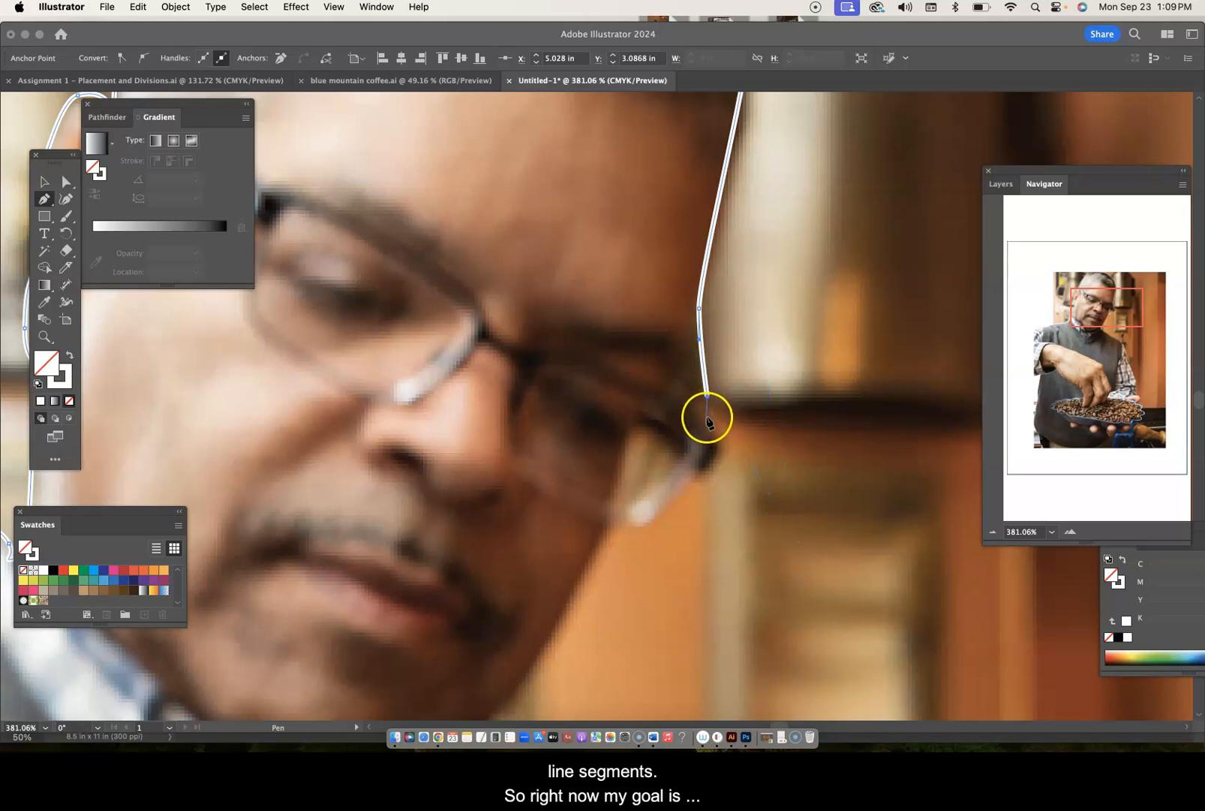
{"action": "left_click", "coordinate": [723, 435]}
{"action": "left_click", "coordinate": [709, 476]}
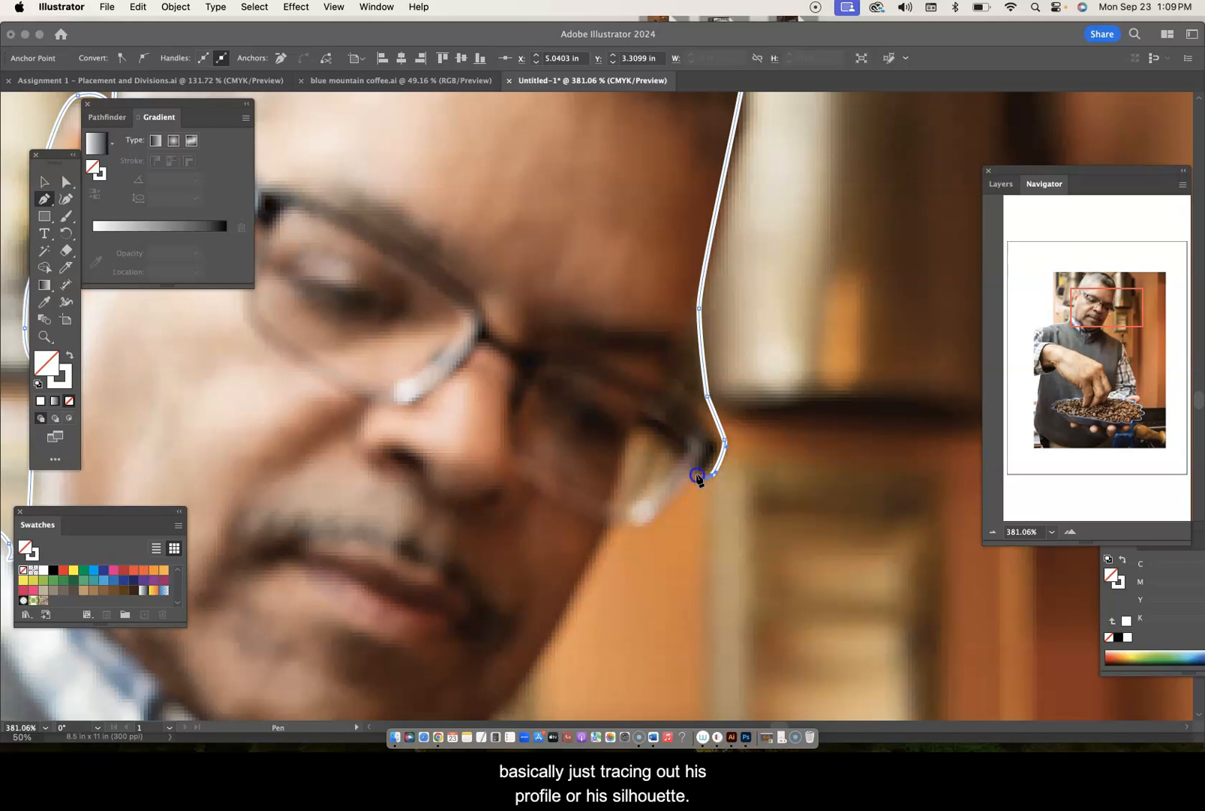
{"action": "left_click", "coordinate": [630, 528]}
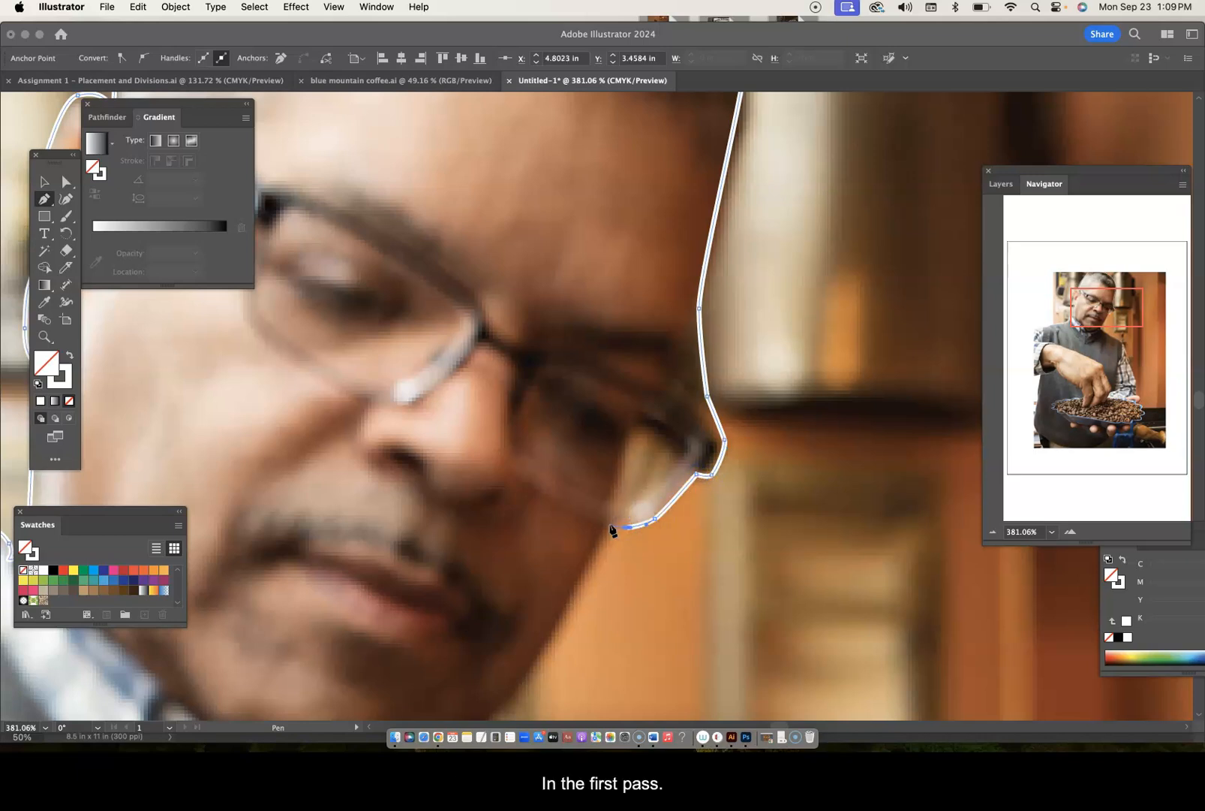
{"action": "left_click", "coordinate": [609, 528]}
Continue the path down the man's cheek and jawline to his neck beside the sweater.
{"action": "scroll", "coordinate": [609, 529], "scroll_direction": "down", "scroll_amount": 5}
{"action": "scroll", "coordinate": [609, 529], "scroll_direction": "left", "scroll_amount": 2}
{"action": "left_click", "coordinate": [599, 491]}
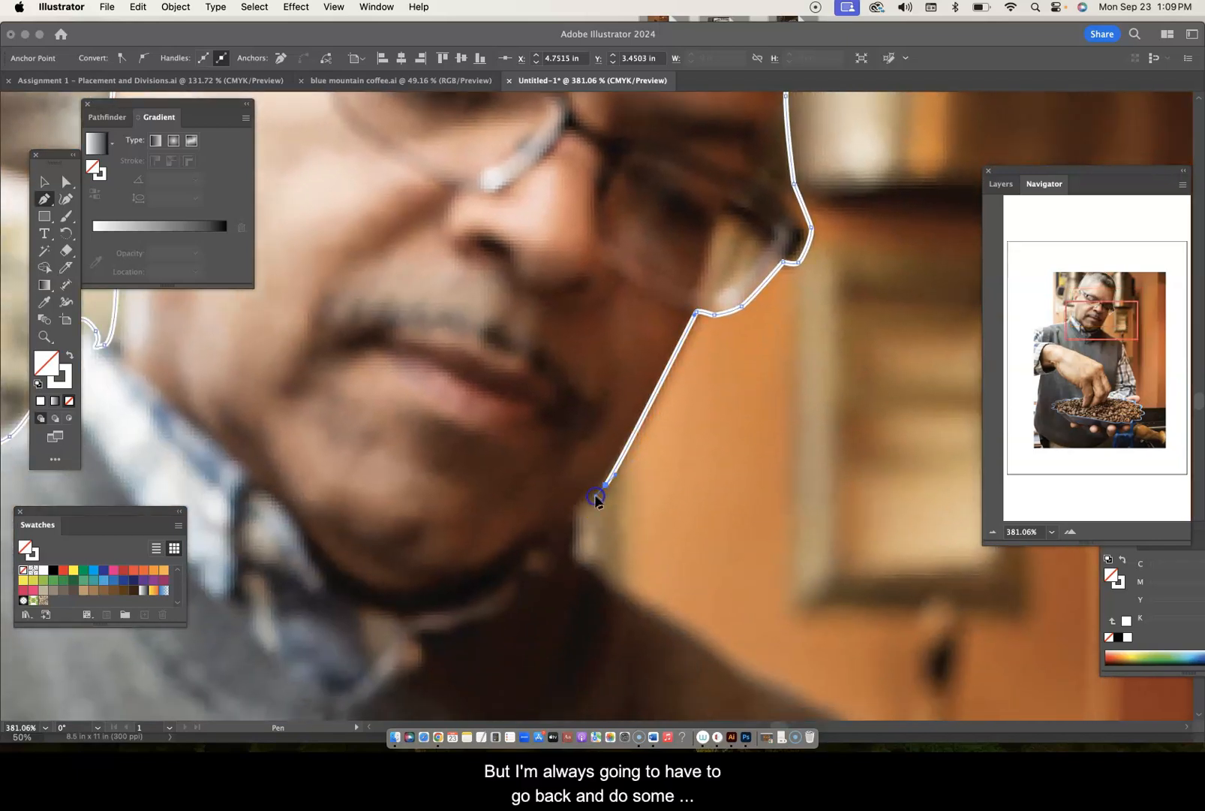
{"action": "left_click", "coordinate": [576, 509]}
{"action": "left_click", "coordinate": [573, 556]}
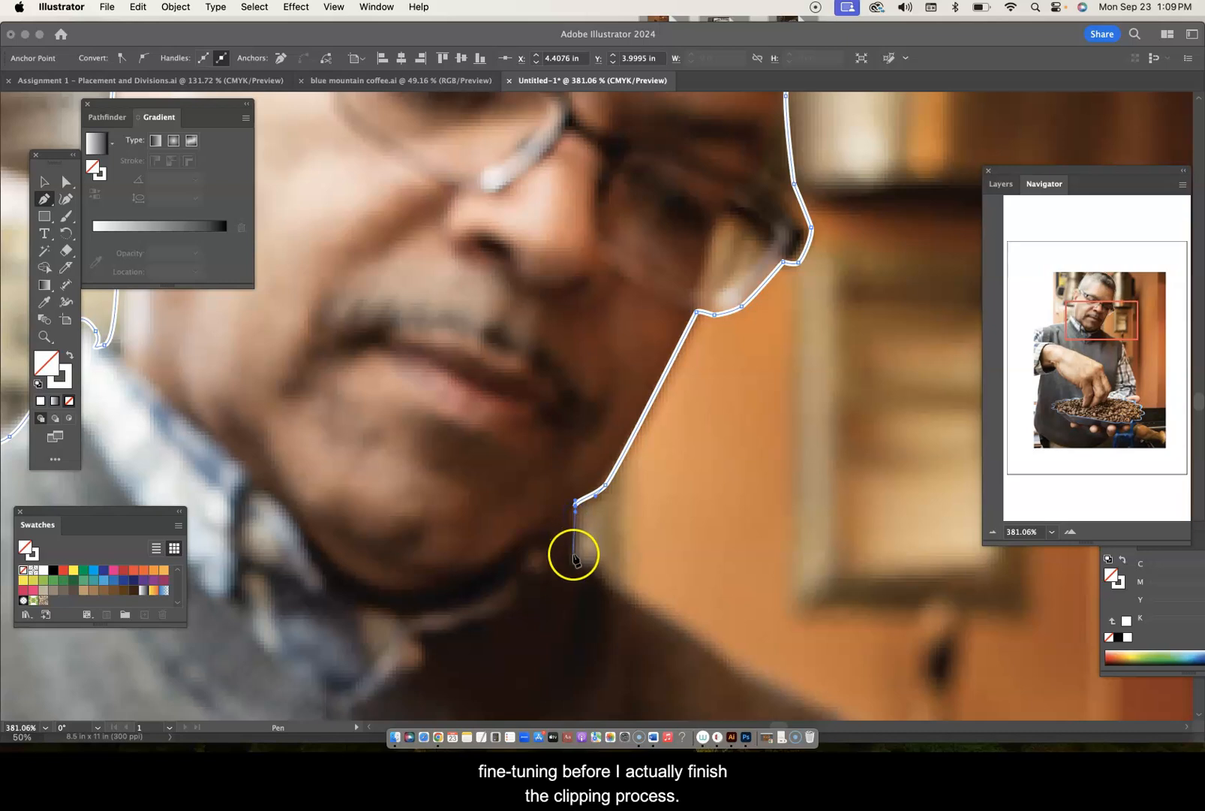
Continue the path around the man's neck and collar and down the slope of his sweater's shoulder.
{"action": "scroll", "coordinate": [574, 557], "scroll_direction": "down", "scroll_amount": 5}
{"action": "left_click_drag", "start_coordinate": [527, 379], "coordinate": [552, 396]}
{"action": "left_click", "coordinate": [552, 393]}
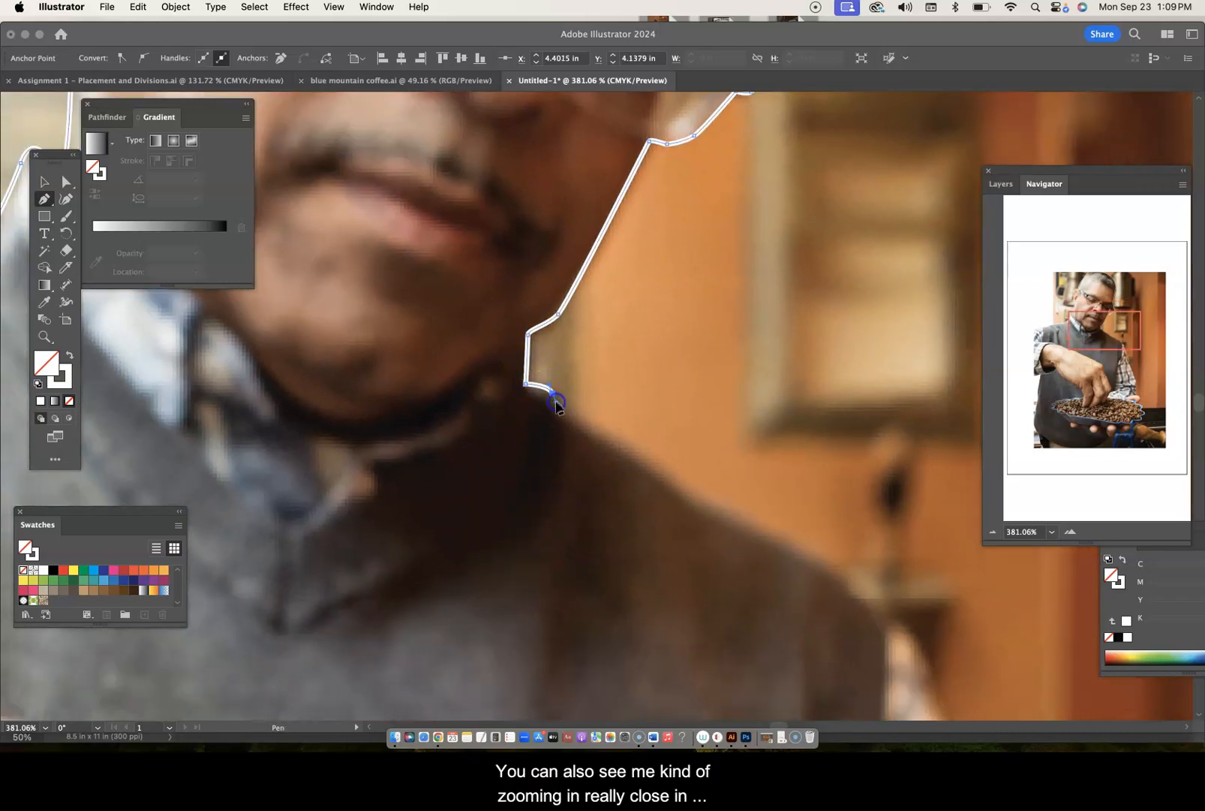
{"action": "left_click", "coordinate": [568, 413]}
{"action": "left_click_drag", "start_coordinate": [673, 471], "coordinate": [699, 506]}
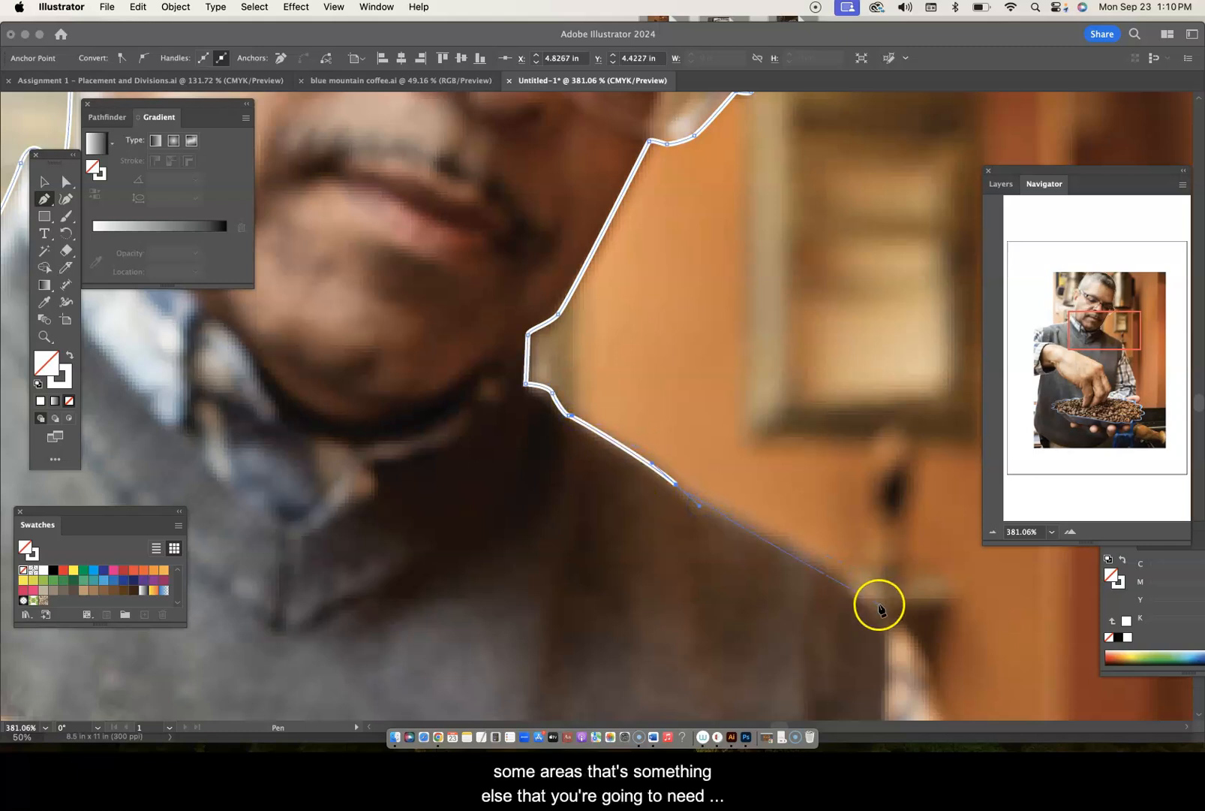
Carry the path over the shoulder's end onto the top of the plaid sleeve, undoing the point set down the sweater's armhole.
{"action": "left_click_drag", "start_coordinate": [865, 597], "coordinate": [886, 650]}
{"action": "scroll", "coordinate": [888, 674], "scroll_direction": "down", "scroll_amount": 5}
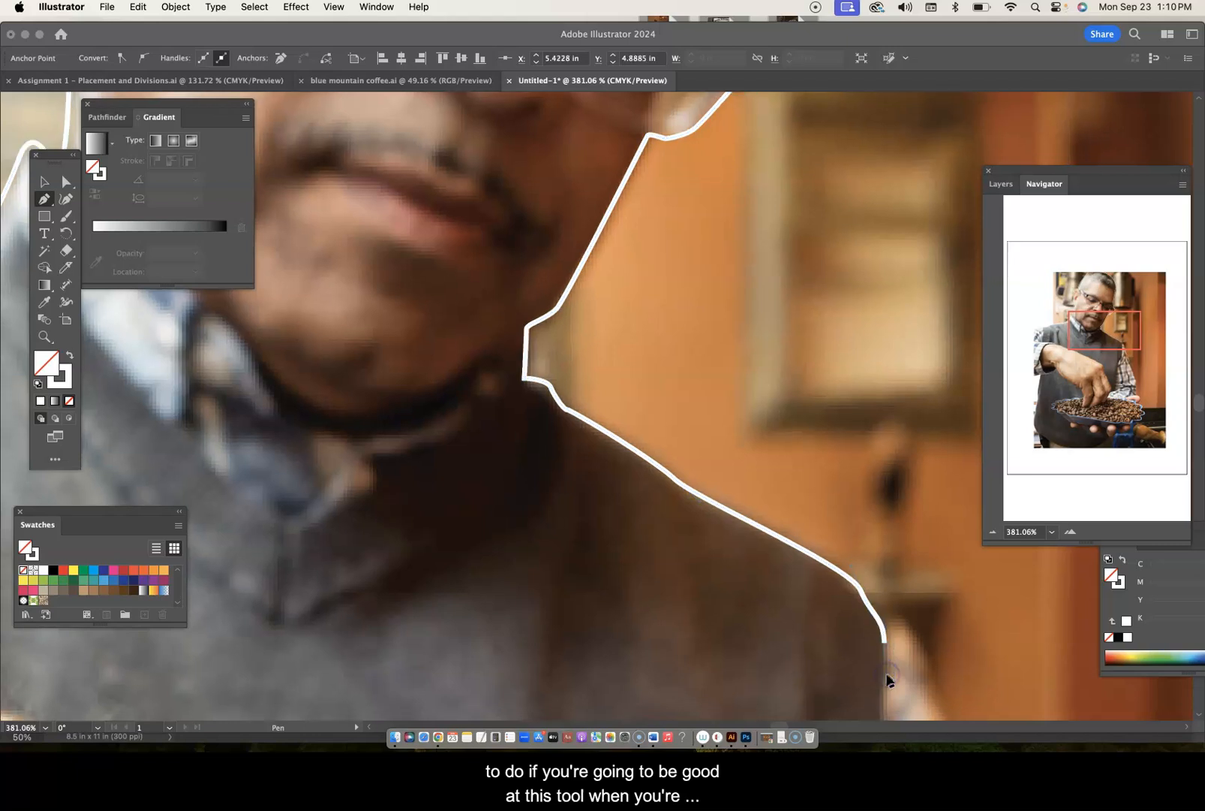
{"action": "key", "text": "super+z"}
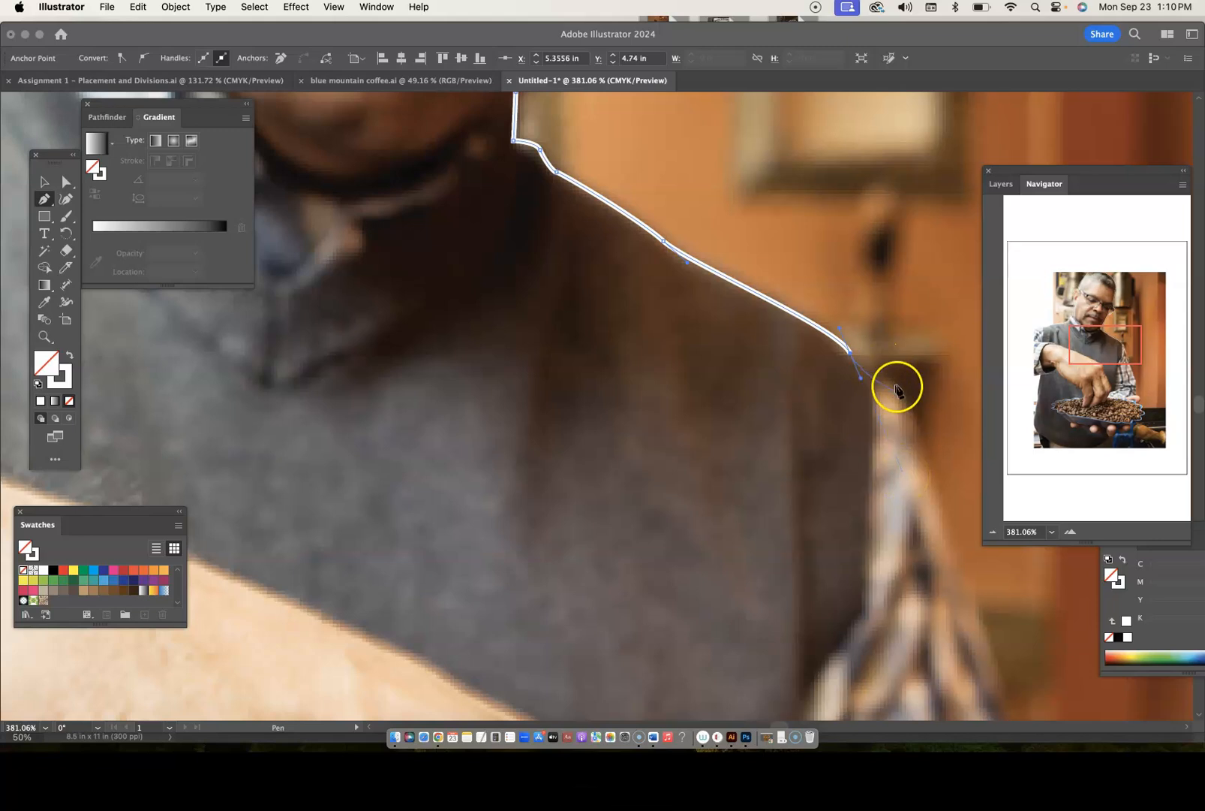
{"action": "left_click_drag", "start_coordinate": [893, 375], "coordinate": [897, 396]}
{"action": "scroll", "coordinate": [910, 466], "scroll_direction": "down", "scroll_amount": 5}
{"action": "scroll", "coordinate": [909, 465], "scroll_direction": "right", "scroll_amount": 4}
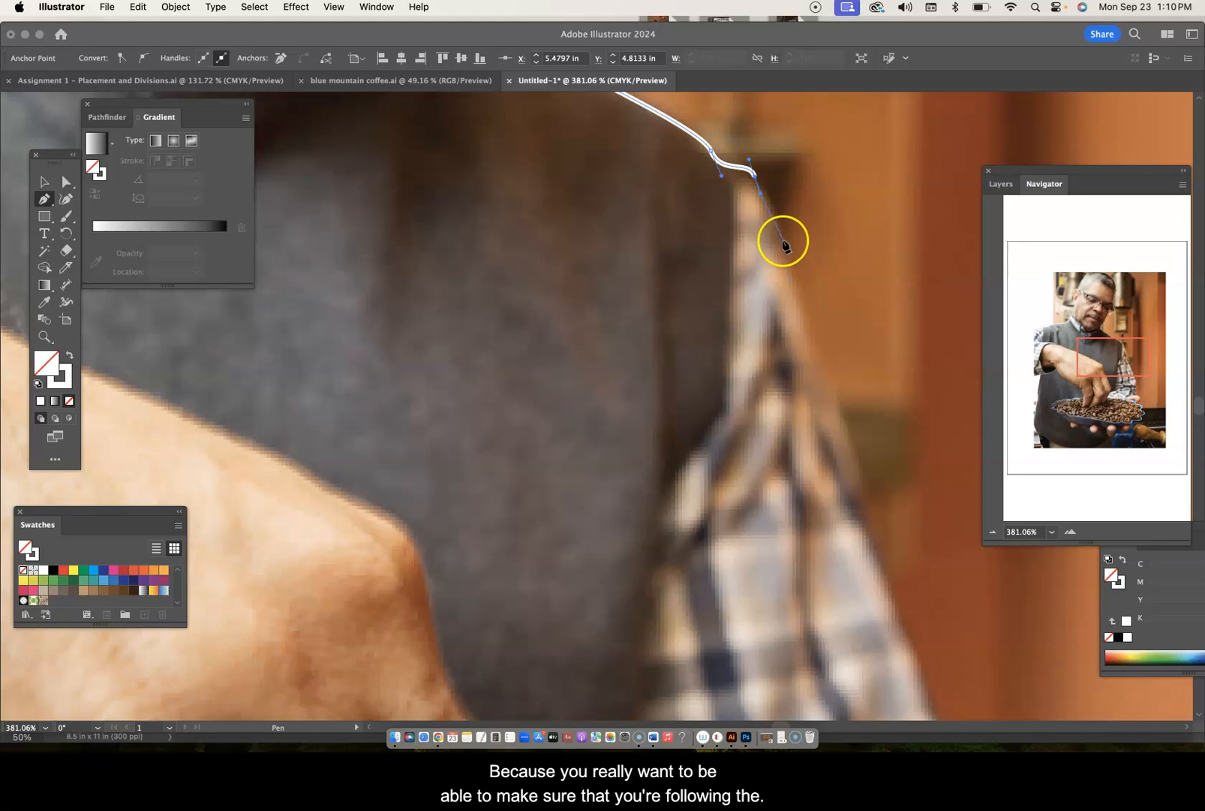
Trace the path down the outer edge of the upper plaid sleeve.
{"action": "left_click", "coordinate": [780, 217]}
{"action": "left_click", "coordinate": [782, 245]}
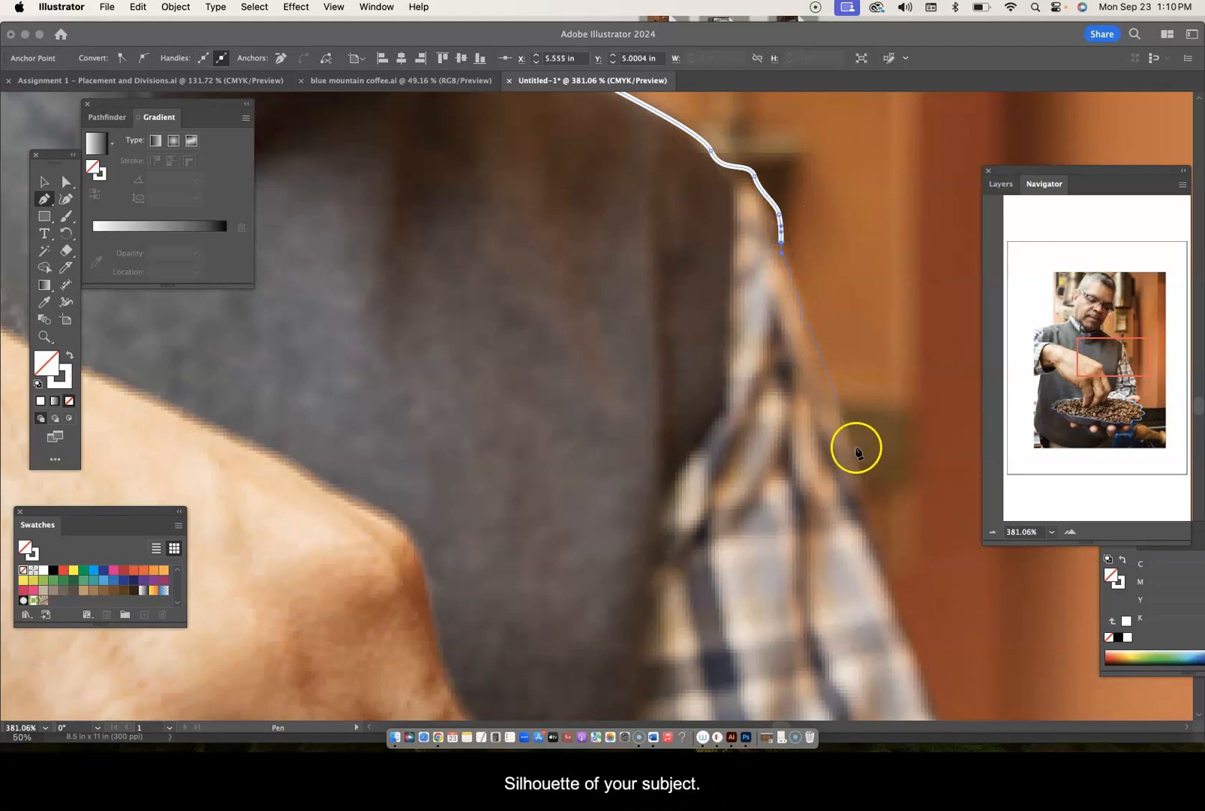
{"action": "left_click_drag", "start_coordinate": [869, 491], "coordinate": [870, 508]}
{"action": "left_click", "coordinate": [868, 525]}
{"action": "scroll", "coordinate": [868, 539], "scroll_direction": "down", "scroll_amount": 5}
{"action": "scroll", "coordinate": [867, 539], "scroll_direction": "right", "scroll_amount": 2}
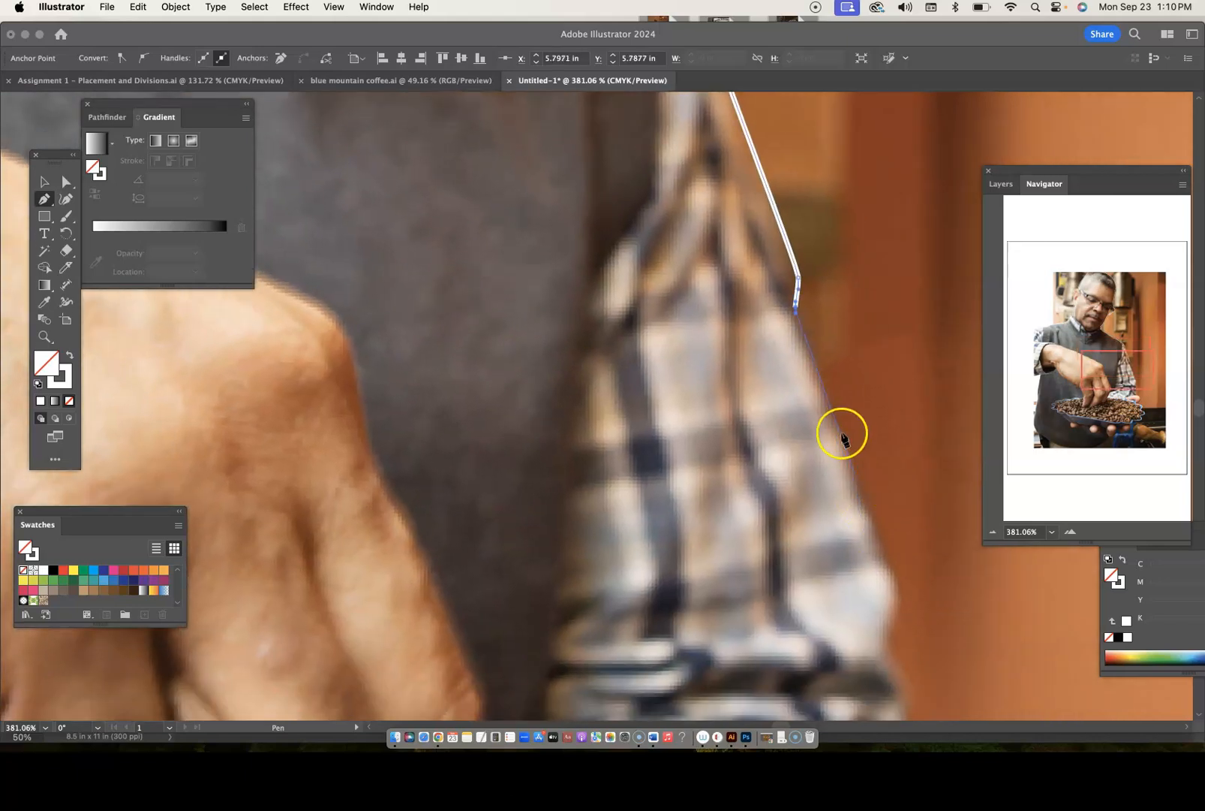
Continue the path with closely spaced points along the middle of the plaid sleeve to its bulge above the rolled cuff.
{"action": "left_click", "coordinate": [826, 397]}
{"action": "left_click_drag", "start_coordinate": [850, 436], "coordinate": [853, 457]}
{"action": "left_click", "coordinate": [860, 491]}
{"action": "left_click", "coordinate": [876, 518], "text": "super"}
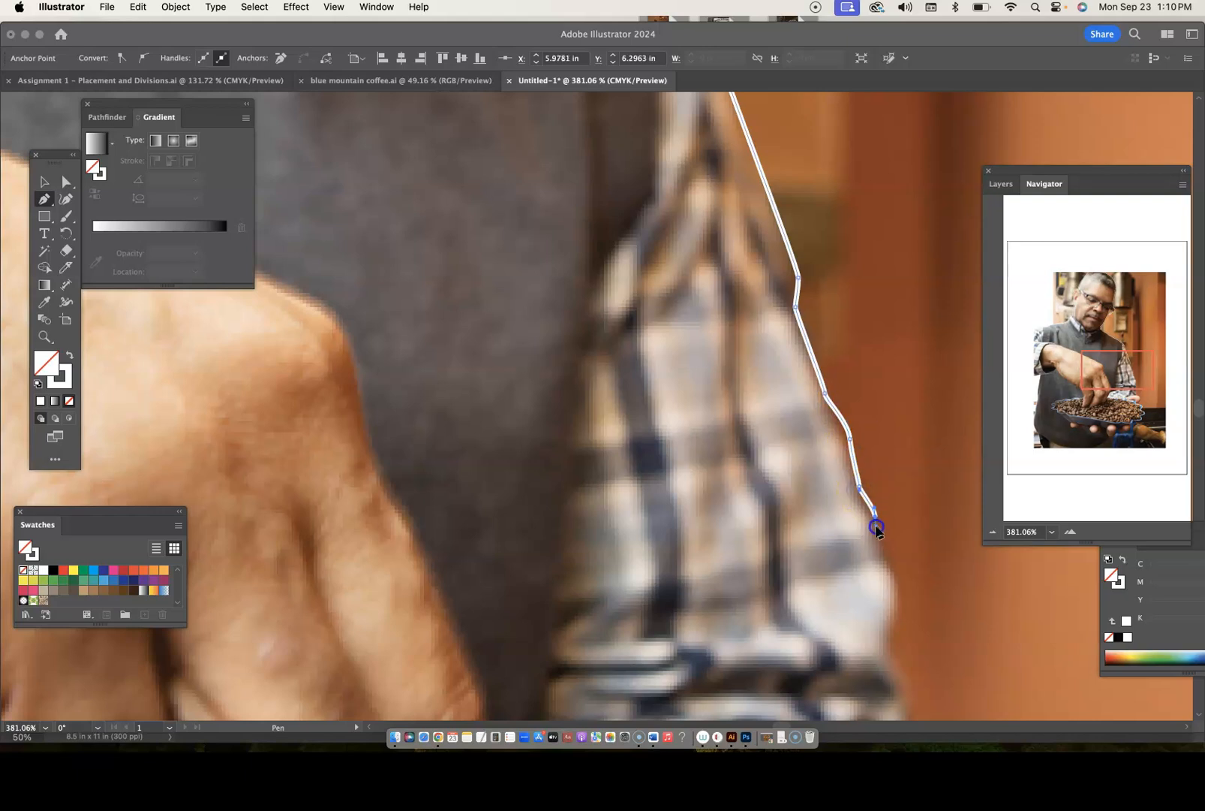
{"action": "left_click", "coordinate": [882, 551]}
{"action": "left_click", "coordinate": [901, 579]}
Trace the path around the outer bulge of the rolled cuff and into the fold below it.
{"action": "scroll", "coordinate": [904, 597], "scroll_direction": "down", "scroll_amount": 5}
{"action": "left_click", "coordinate": [898, 490]}
{"action": "left_click", "coordinate": [904, 518]}
{"action": "left_click_drag", "start_coordinate": [930, 562], "coordinate": [905, 607]}
{"action": "left_click", "coordinate": [912, 603]}
{"action": "left_click", "coordinate": [890, 612]}
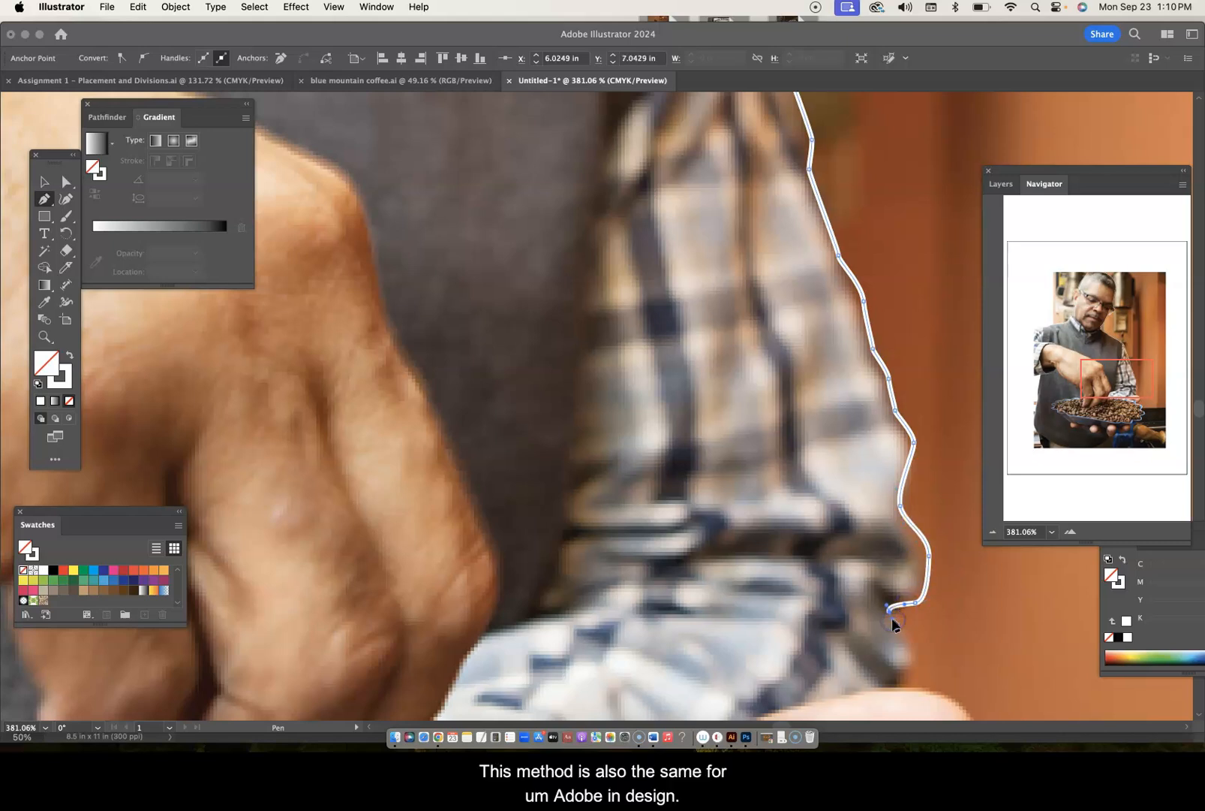
Follow the lower edge of the cuff with the path down to where it meets the man's thumb.
{"action": "scroll", "coordinate": [897, 616], "scroll_direction": "down", "scroll_amount": 4}
{"action": "left_click", "coordinate": [891, 519], "text": "super"}
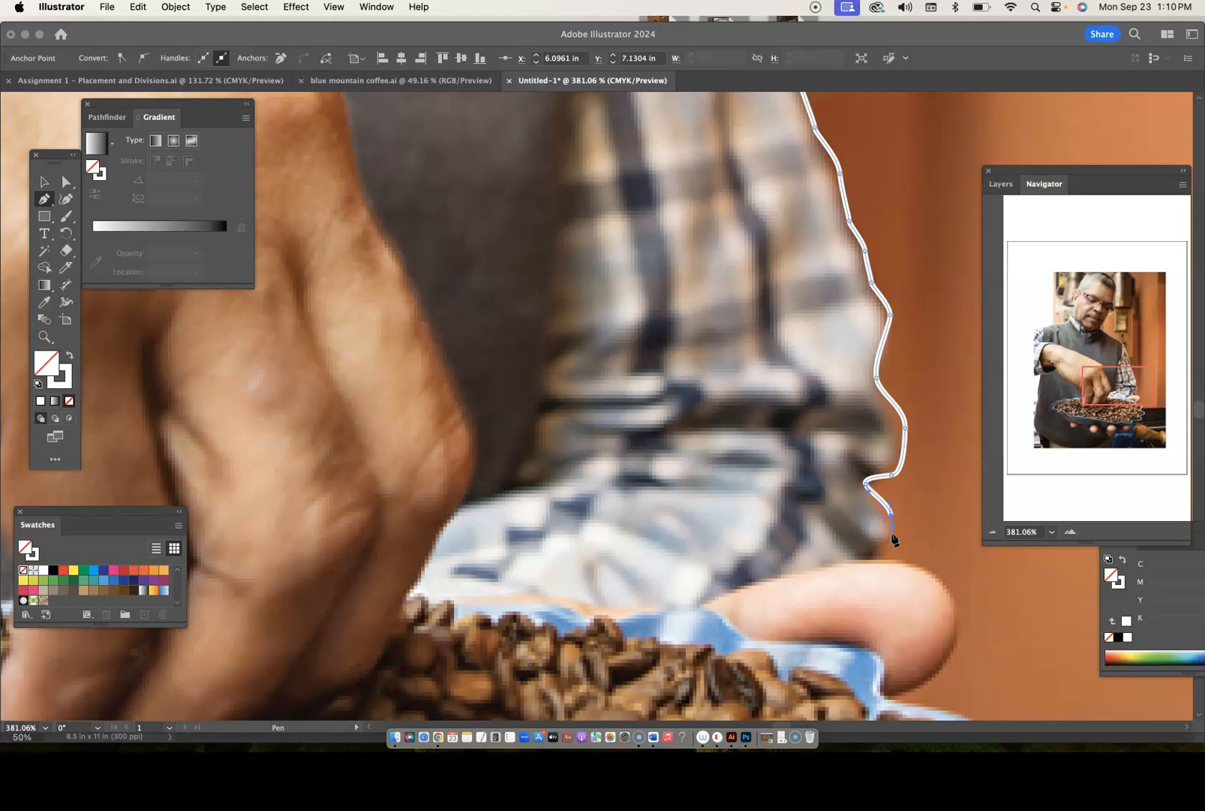
{"action": "left_click", "coordinate": [891, 522]}
{"action": "left_click", "coordinate": [882, 549], "text": "super"}
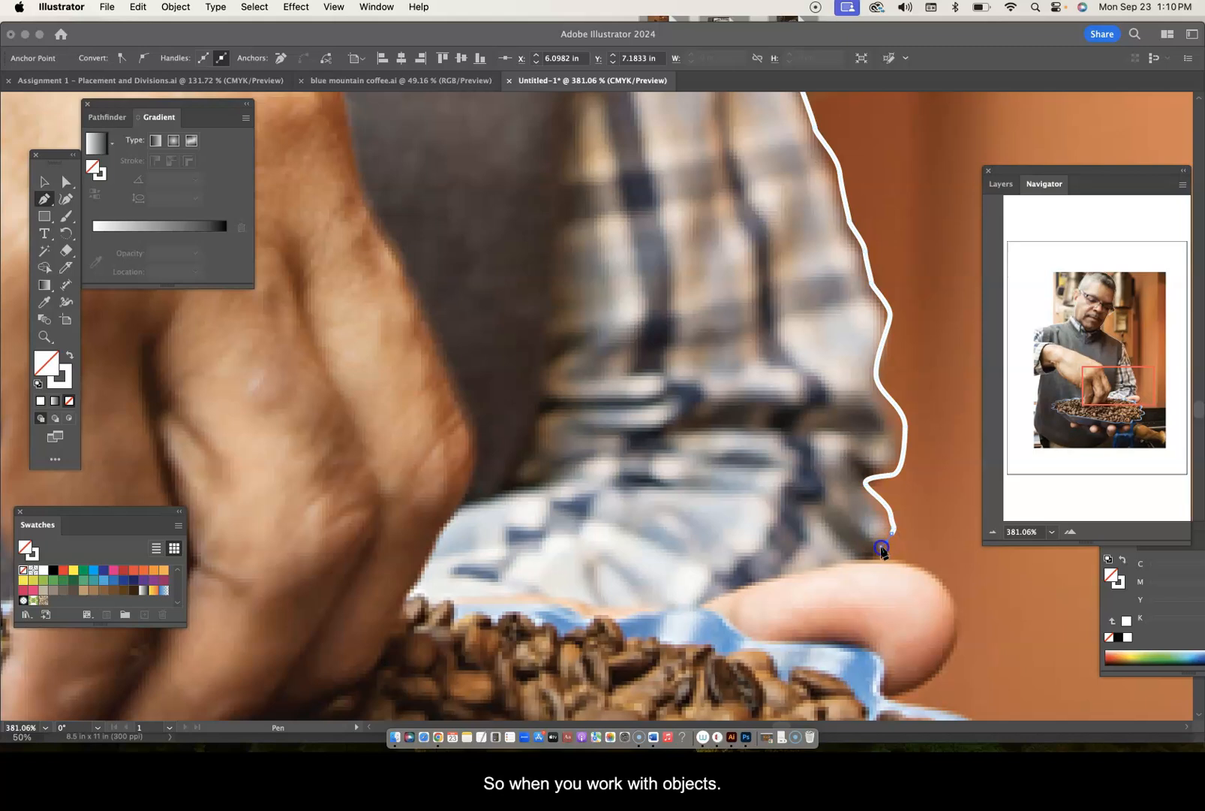
{"action": "left_click", "coordinate": [881, 552]}
{"action": "left_click", "coordinate": [883, 562], "text": "super"}
{"action": "left_click", "coordinate": [883, 560]}
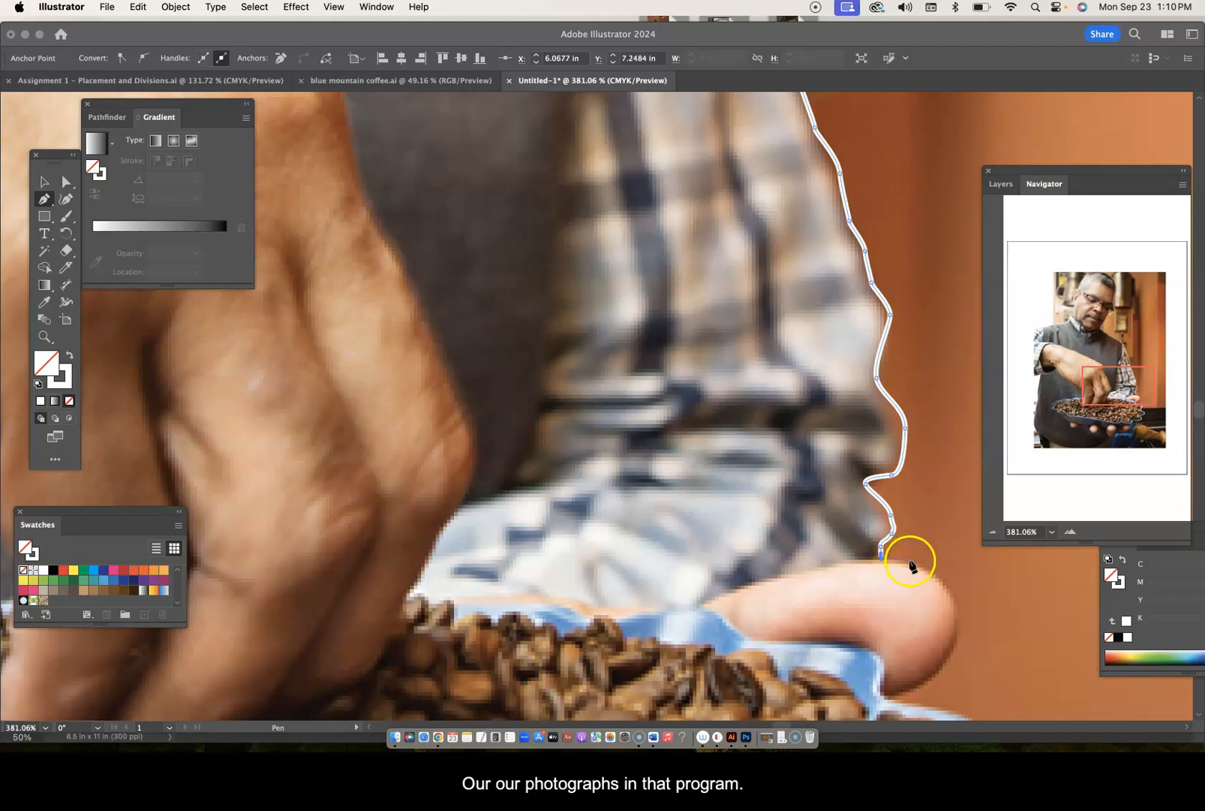
Trace the path over the thumb and around its tip down to the tray's blue rim.
{"action": "left_click_drag", "start_coordinate": [909, 562], "coordinate": [923, 565]}
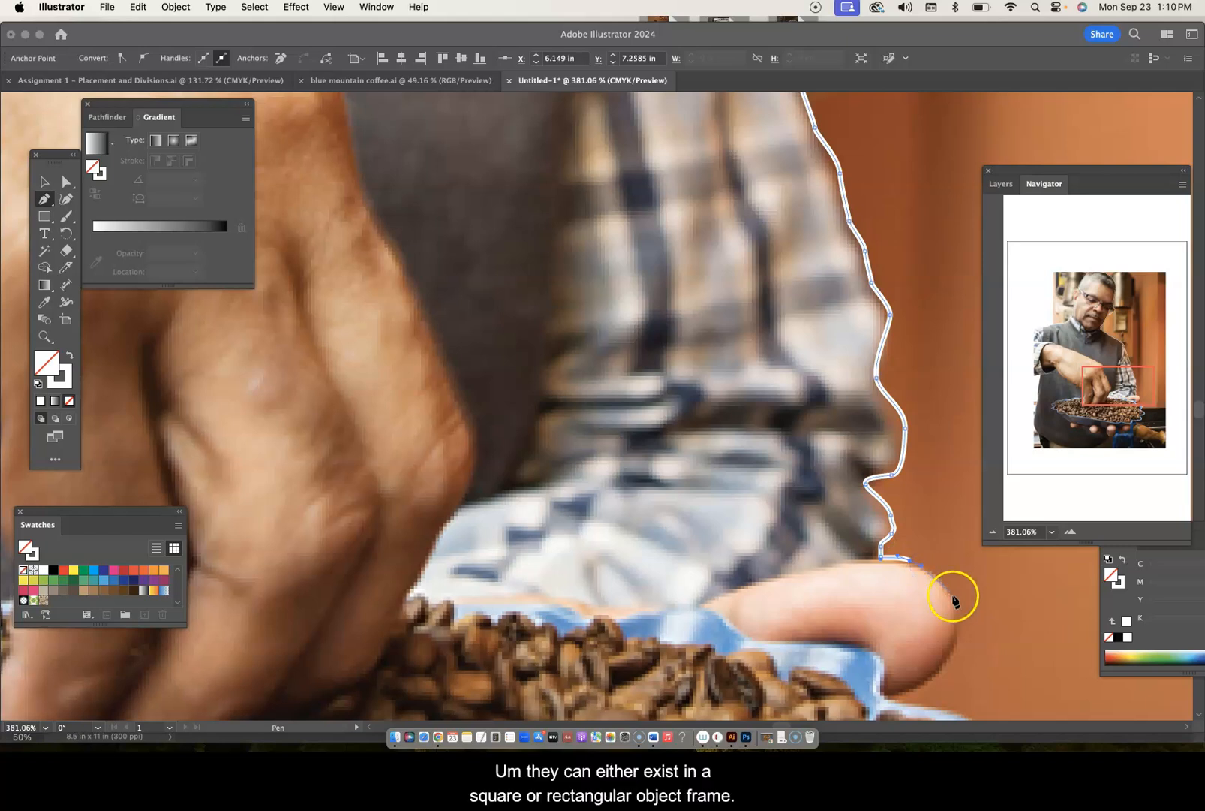
{"action": "left_click", "coordinate": [953, 593], "text": "super"}
{"action": "left_click", "coordinate": [955, 608]}
{"action": "scroll", "coordinate": [955, 593], "scroll_direction": "down", "scroll_amount": 5}
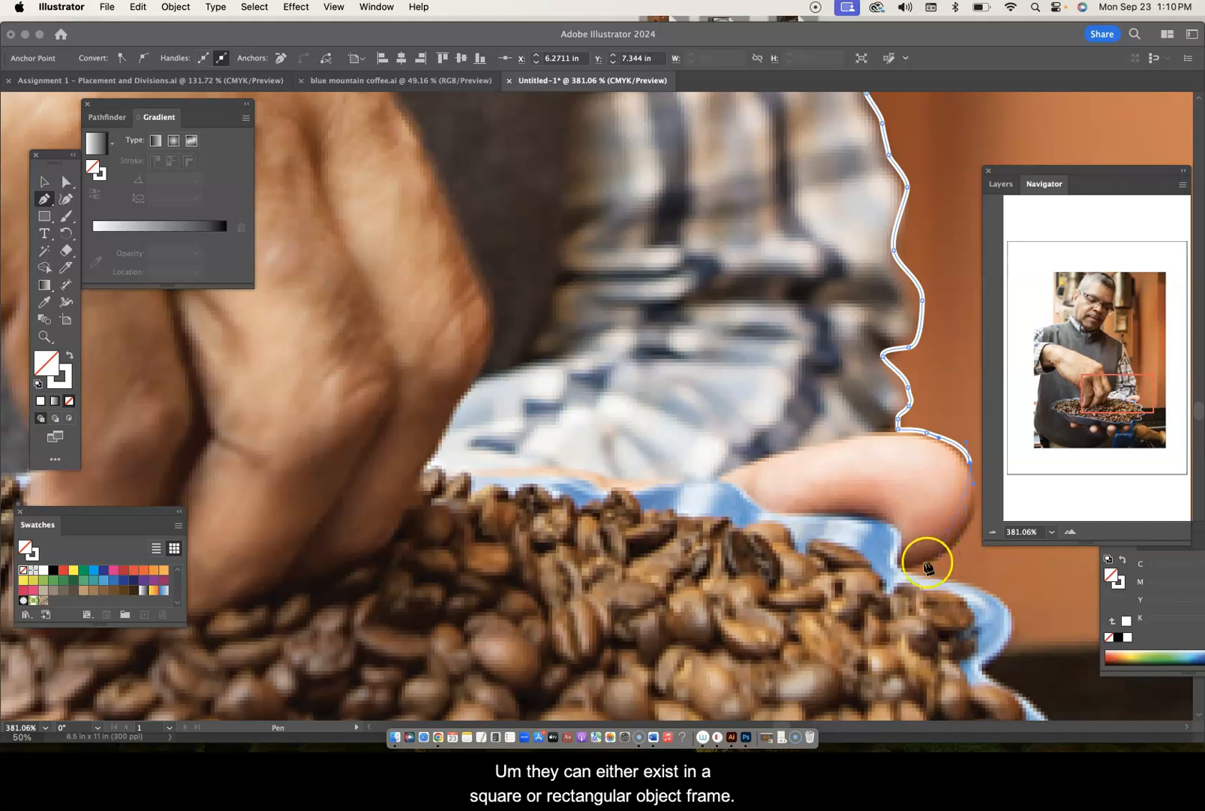
{"action": "left_click", "coordinate": [905, 568]}
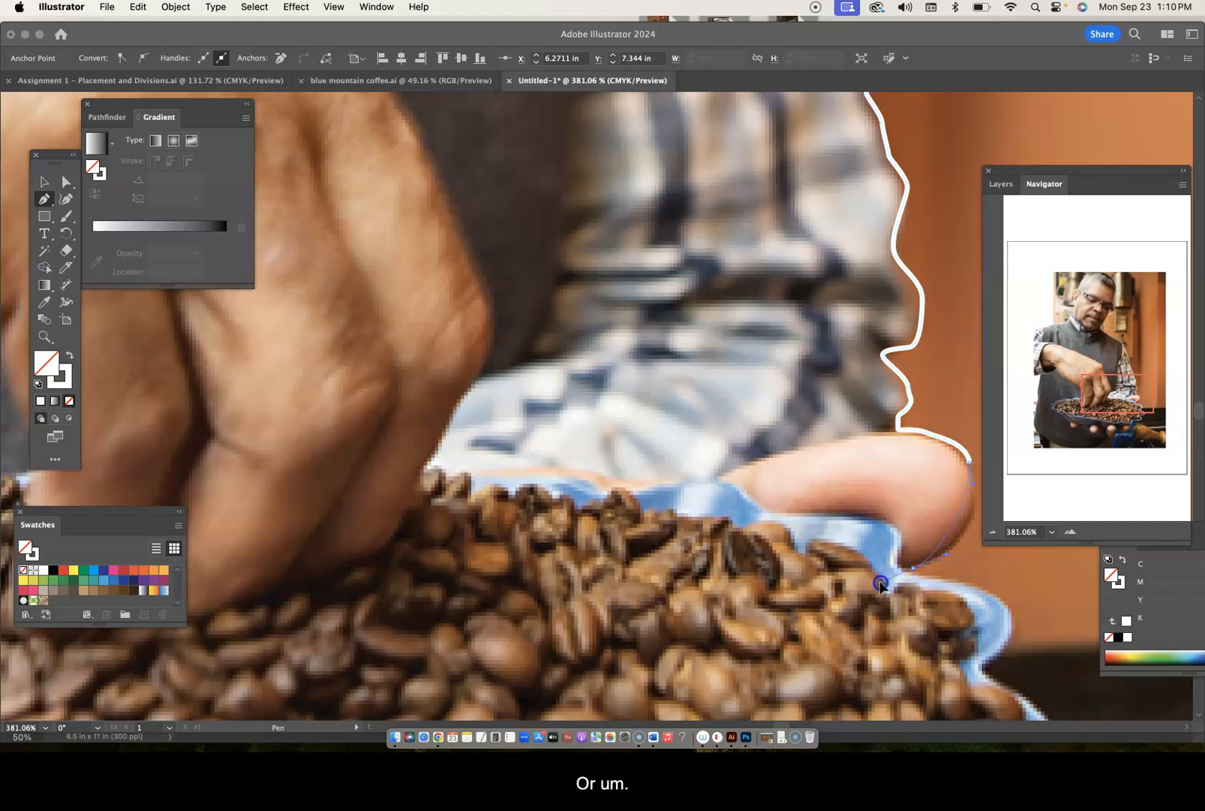
{"action": "left_click", "coordinate": [881, 584]}
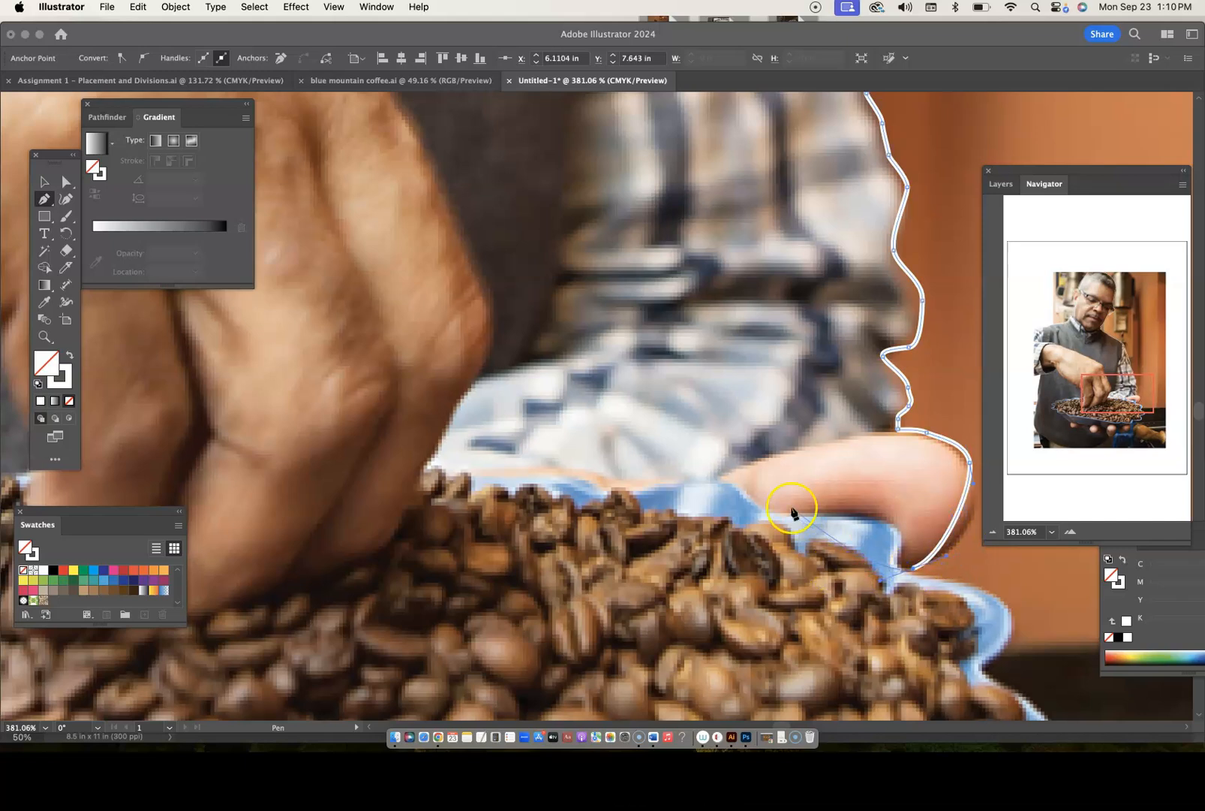
Trace the path around the first two scallops of the tray's blue rim below the thumb.
{"action": "scroll", "coordinate": [792, 511], "scroll_direction": "right", "scroll_amount": 5}
{"action": "scroll", "coordinate": [792, 510], "scroll_direction": "down", "scroll_amount": 3}
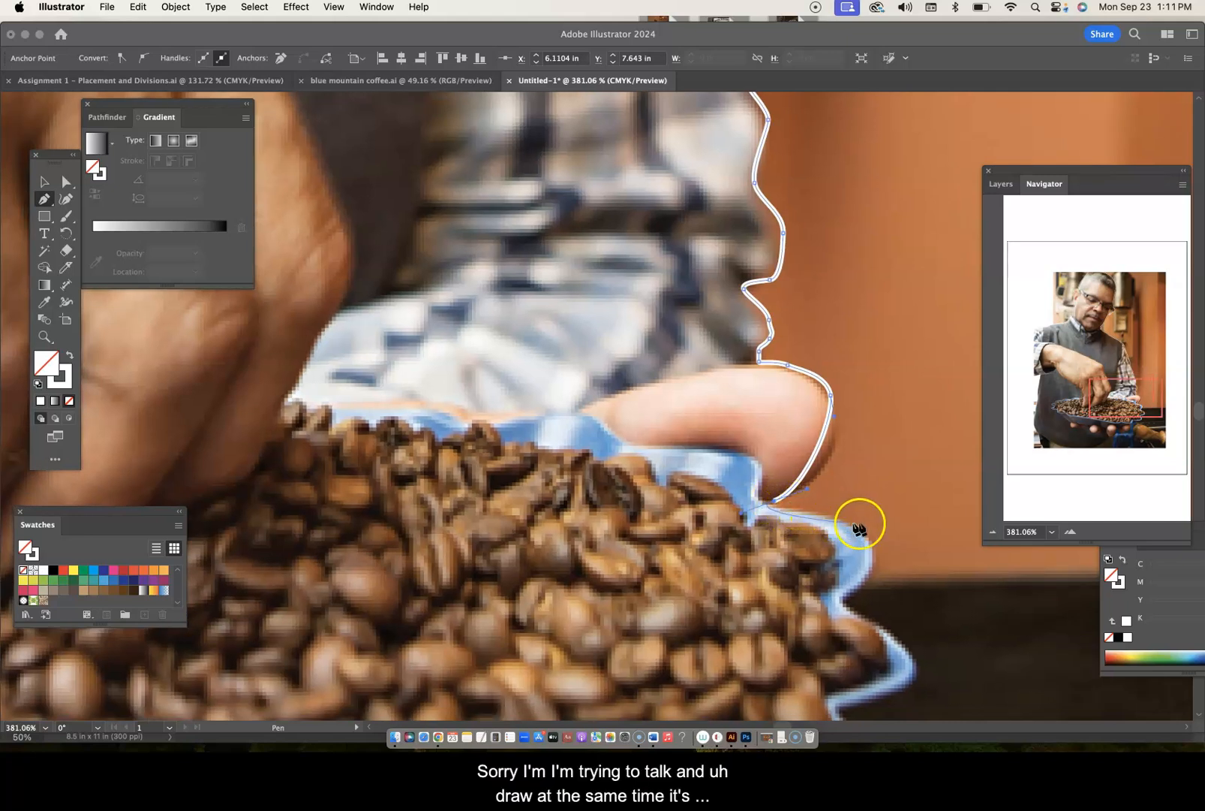
{"action": "left_click_drag", "start_coordinate": [868, 537], "coordinate": [843, 602]}
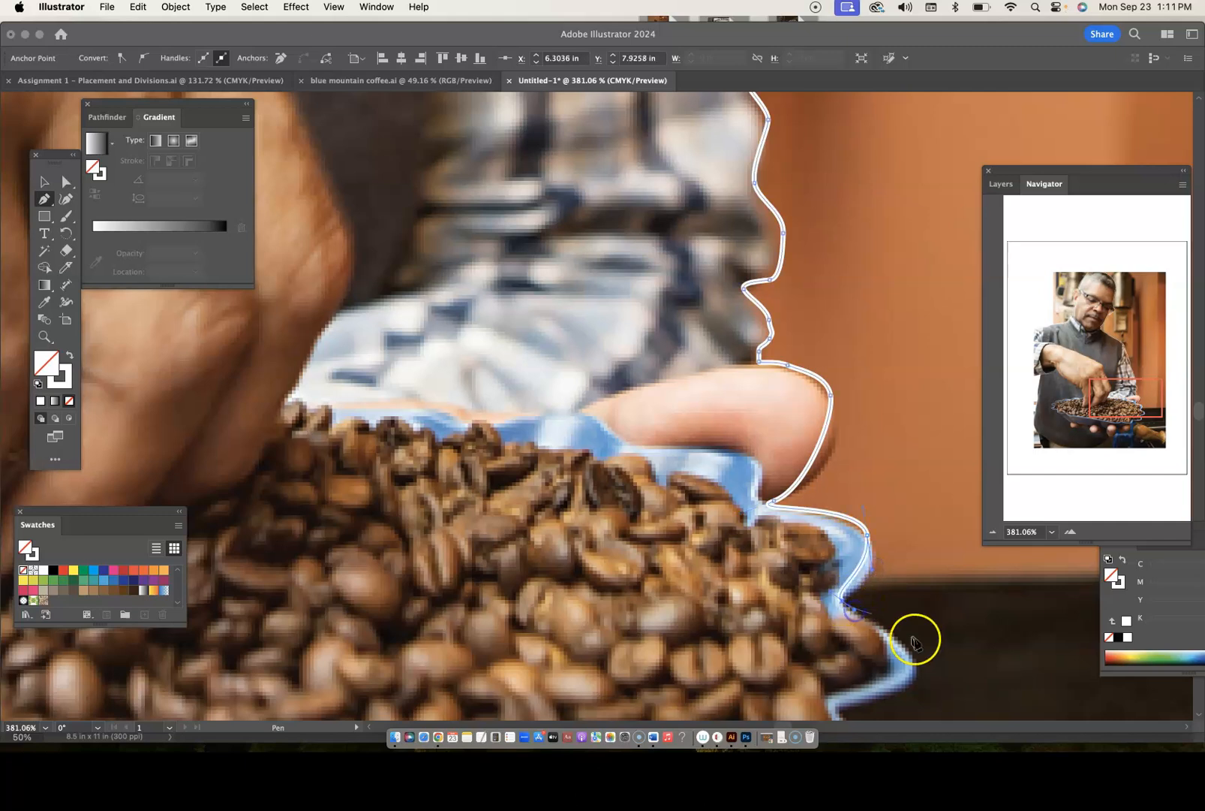
{"action": "left_click", "coordinate": [917, 666]}
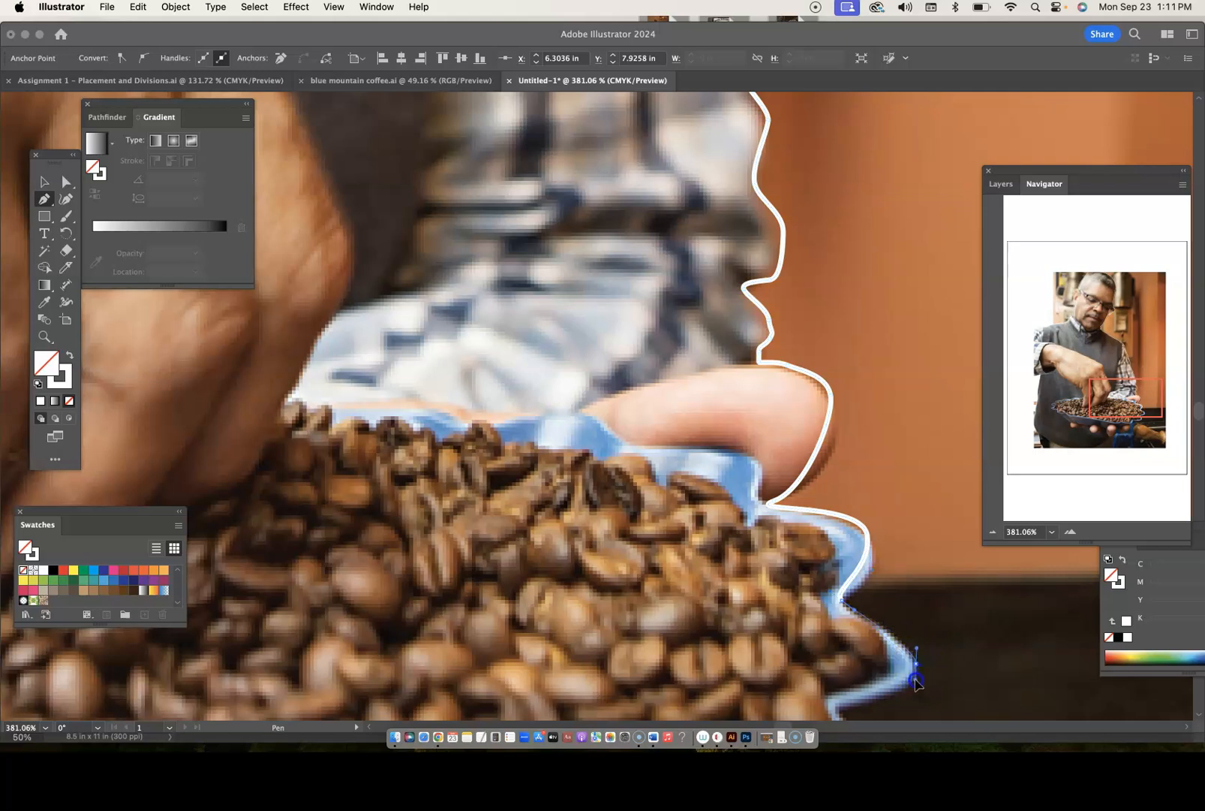
{"action": "left_click_drag", "start_coordinate": [915, 682], "coordinate": [916, 683]}
Continue the path around the remaining scallops of the blue rim to the tray's lower edge.
{"action": "left_click", "coordinate": [839, 706]}
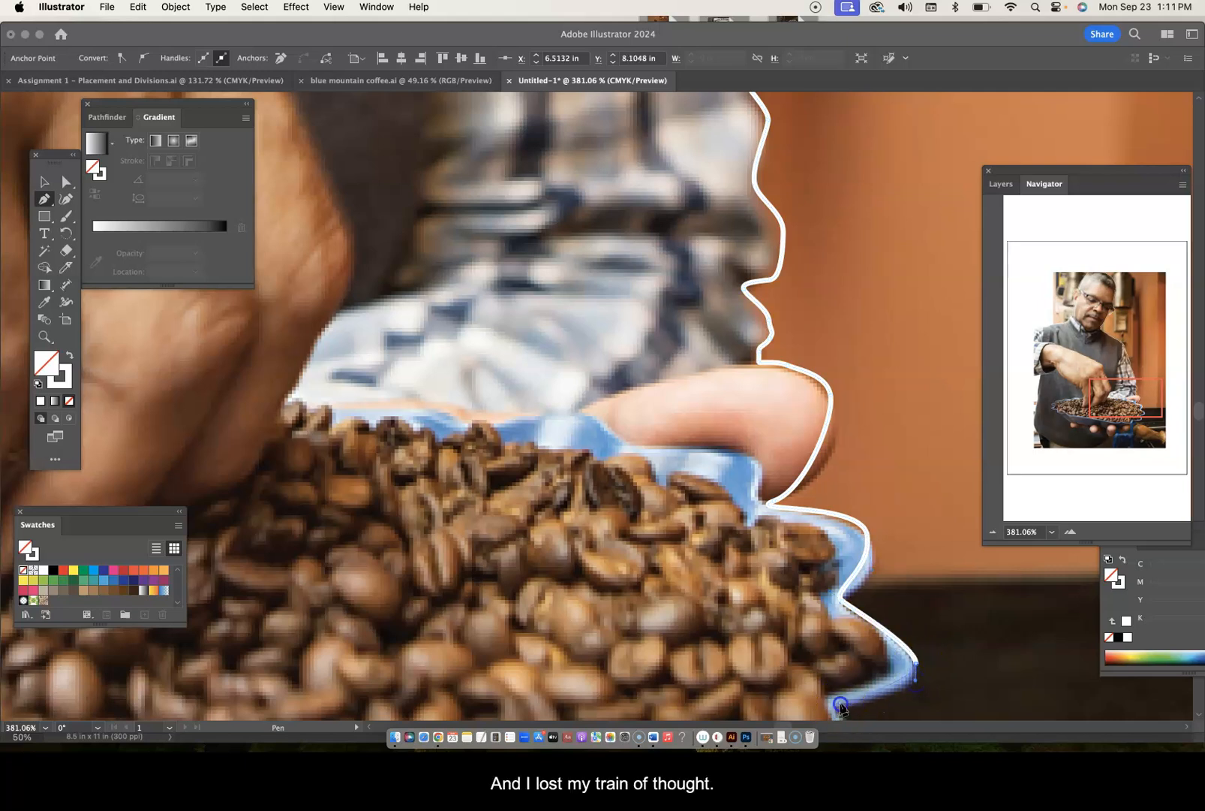
{"action": "left_click_drag", "start_coordinate": [841, 711], "coordinate": [870, 647]}
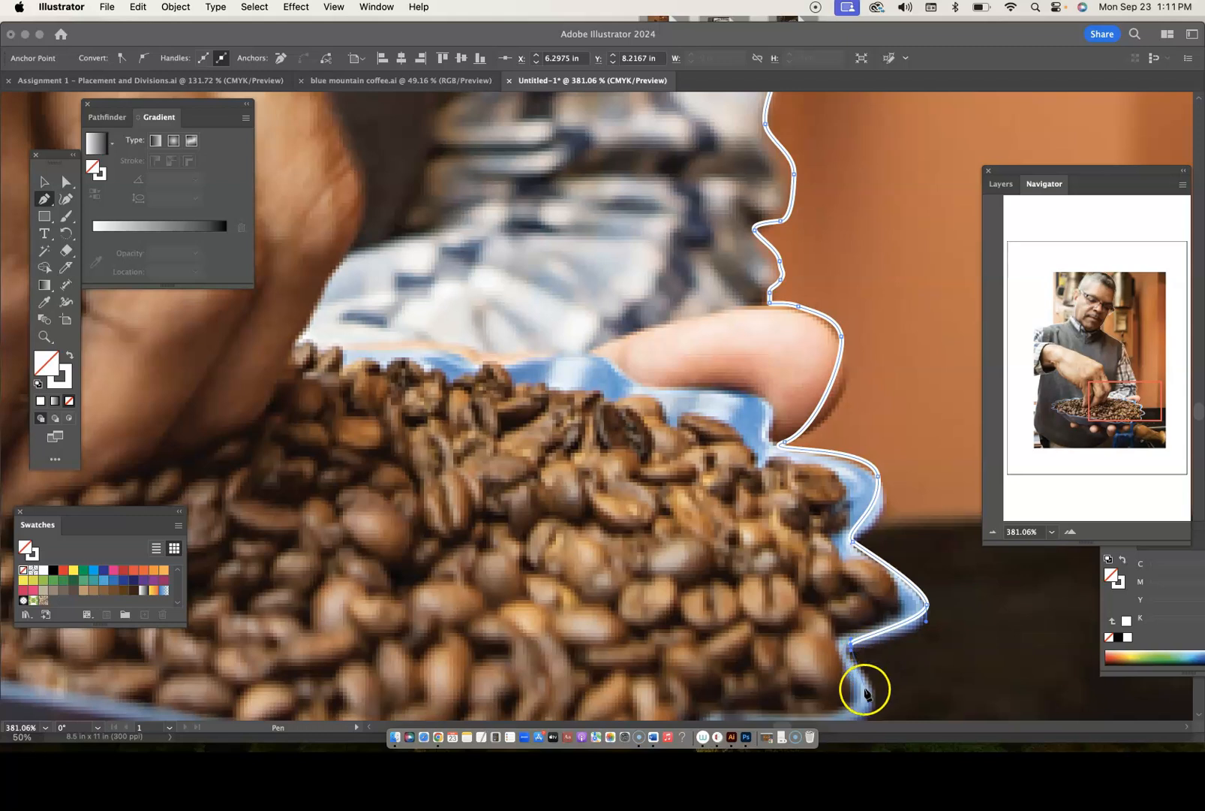
{"action": "mouse_move", "coordinate": [874, 706]}
{"action": "left_mouse_down"}
{"action": "mouse_move", "coordinate": [868, 714]}
{"action": "mouse_move", "coordinate": [876, 698]}
{"action": "left_mouse_up"}
{"action": "left_click_drag", "start_coordinate": [875, 626], "coordinate": [702, 685]}
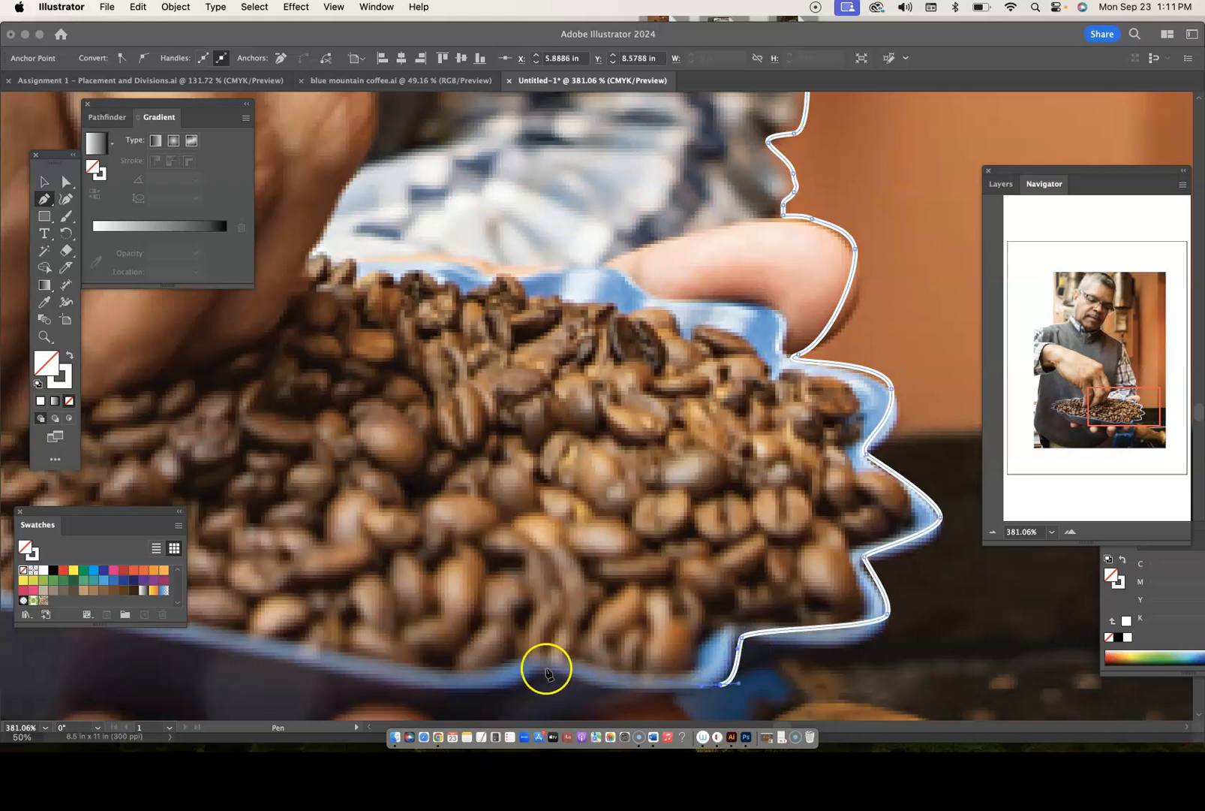
{"action": "left_click", "coordinate": [545, 674]}
{"action": "scroll", "coordinate": [546, 675], "scroll_direction": "down", "scroll_amount": 5}
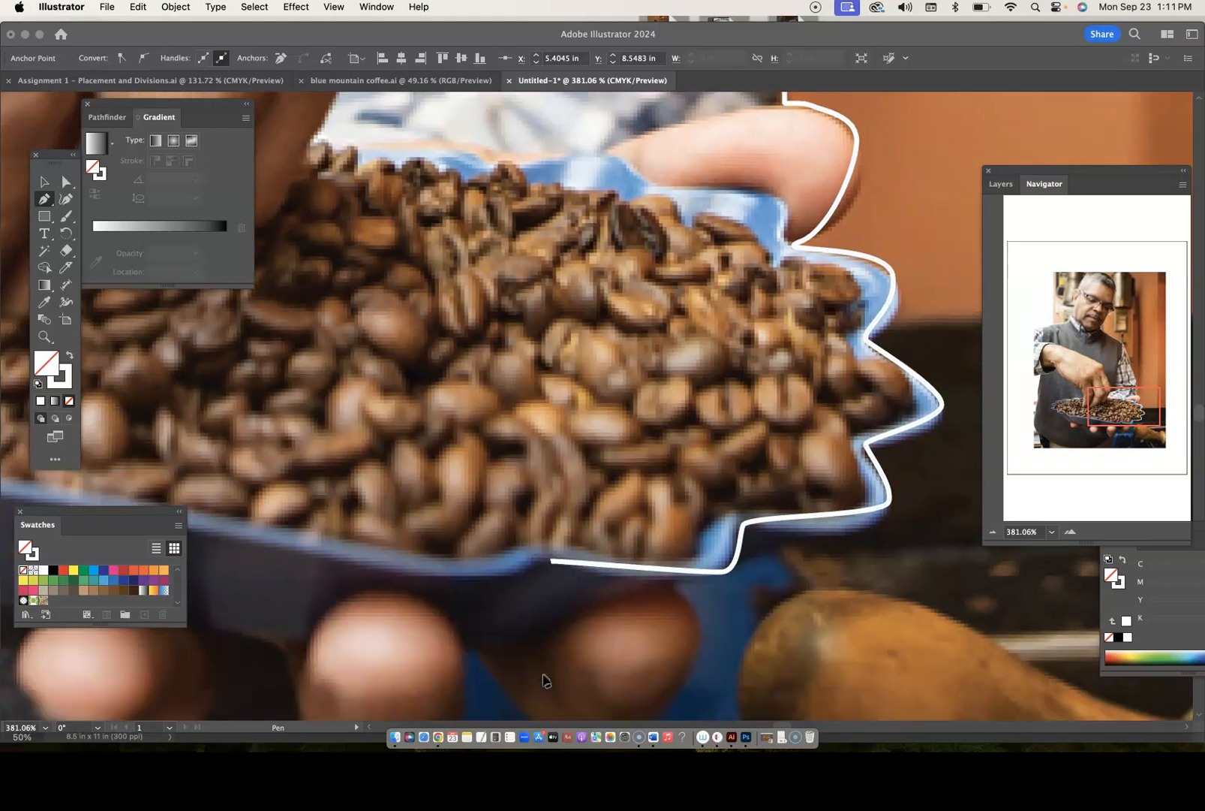
{"action": "key", "text": "super+z"}
Trace the path around the fingertip beneath the tray's corner and down the near side of the neighbouring fingertip.
{"action": "mouse_move", "coordinate": [668, 512]}
{"action": "left_mouse_down"}
{"action": "mouse_move", "coordinate": [689, 586]}
{"action": "mouse_move", "coordinate": [678, 620]}
{"action": "mouse_move", "coordinate": [616, 670]}
{"action": "mouse_move", "coordinate": [540, 661]}
{"action": "left_mouse_up"}
{"action": "left_click_drag", "start_coordinate": [465, 579], "coordinate": [453, 578]}
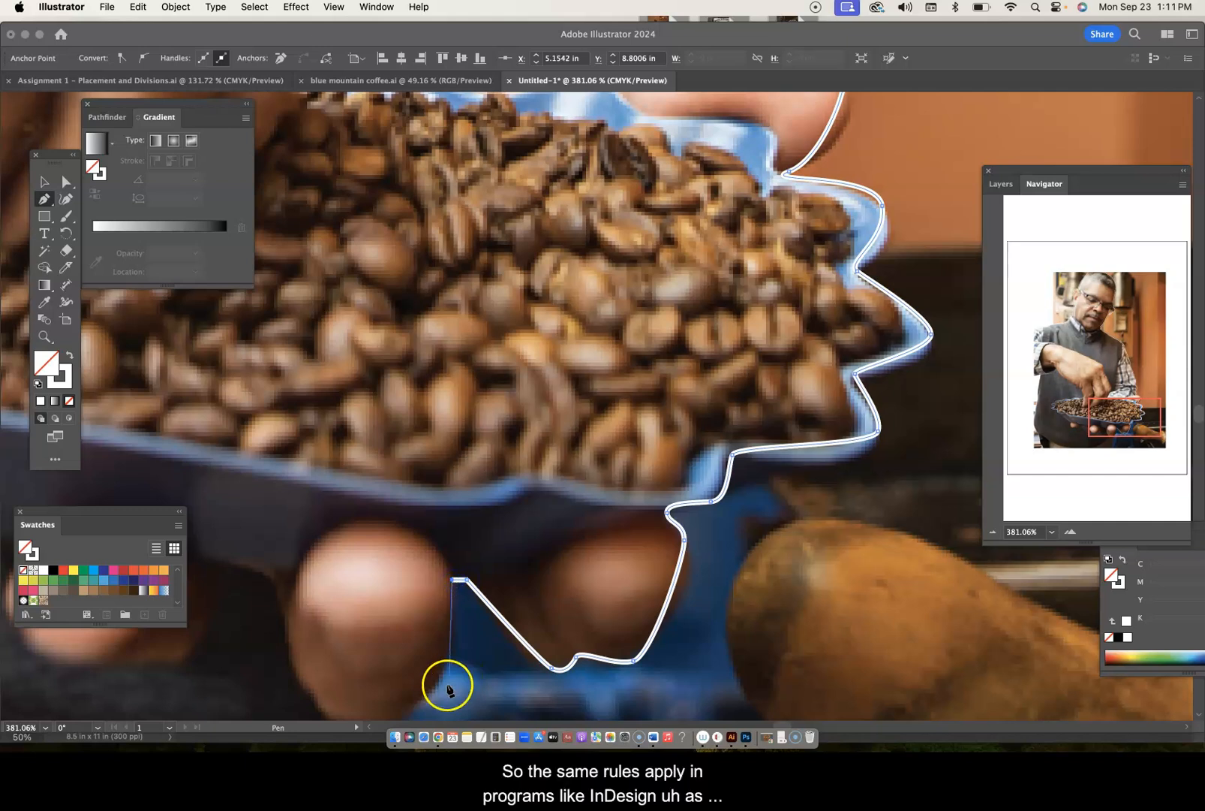
{"action": "left_click_drag", "start_coordinate": [446, 674], "coordinate": [437, 696]}
{"action": "scroll", "coordinate": [437, 676], "scroll_direction": "down", "scroll_amount": 4}
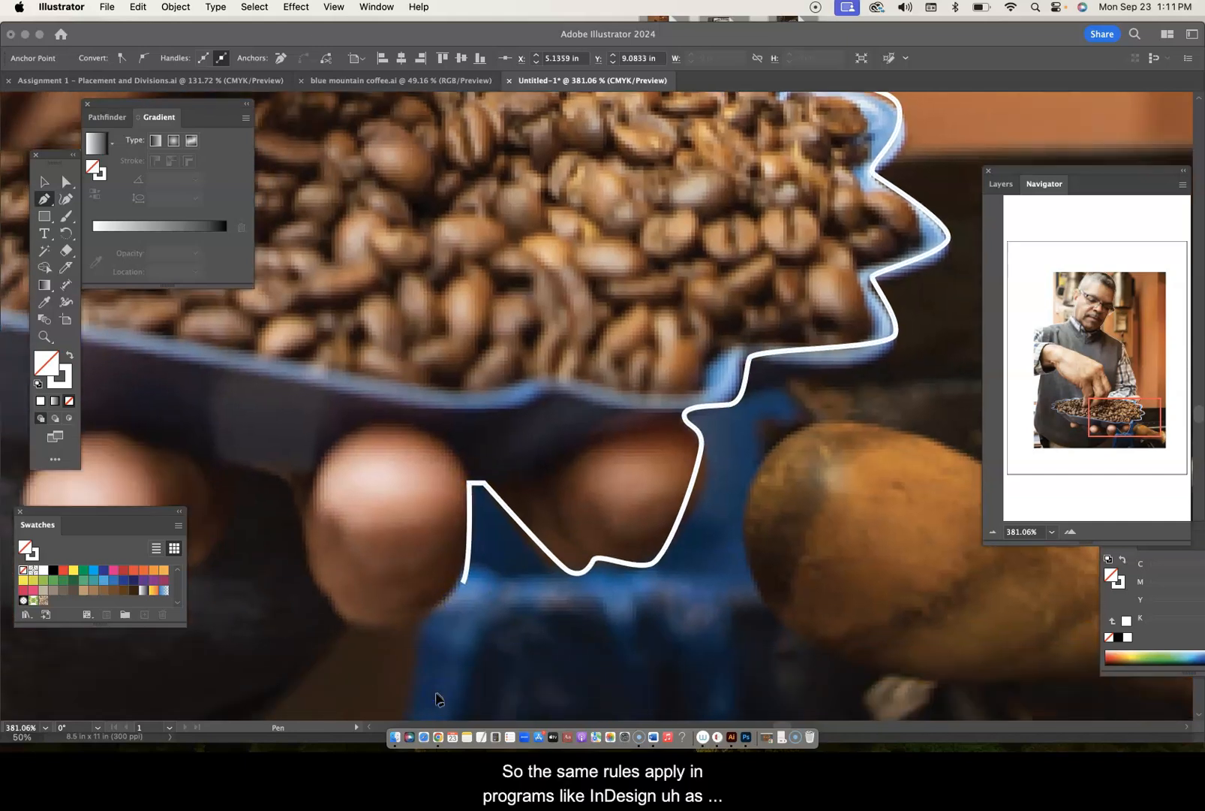
Continue the path around the bottom of the second fingertip and up its far side toward the tray's underside.
{"action": "left_click_drag", "start_coordinate": [438, 577], "coordinate": [440, 592]}
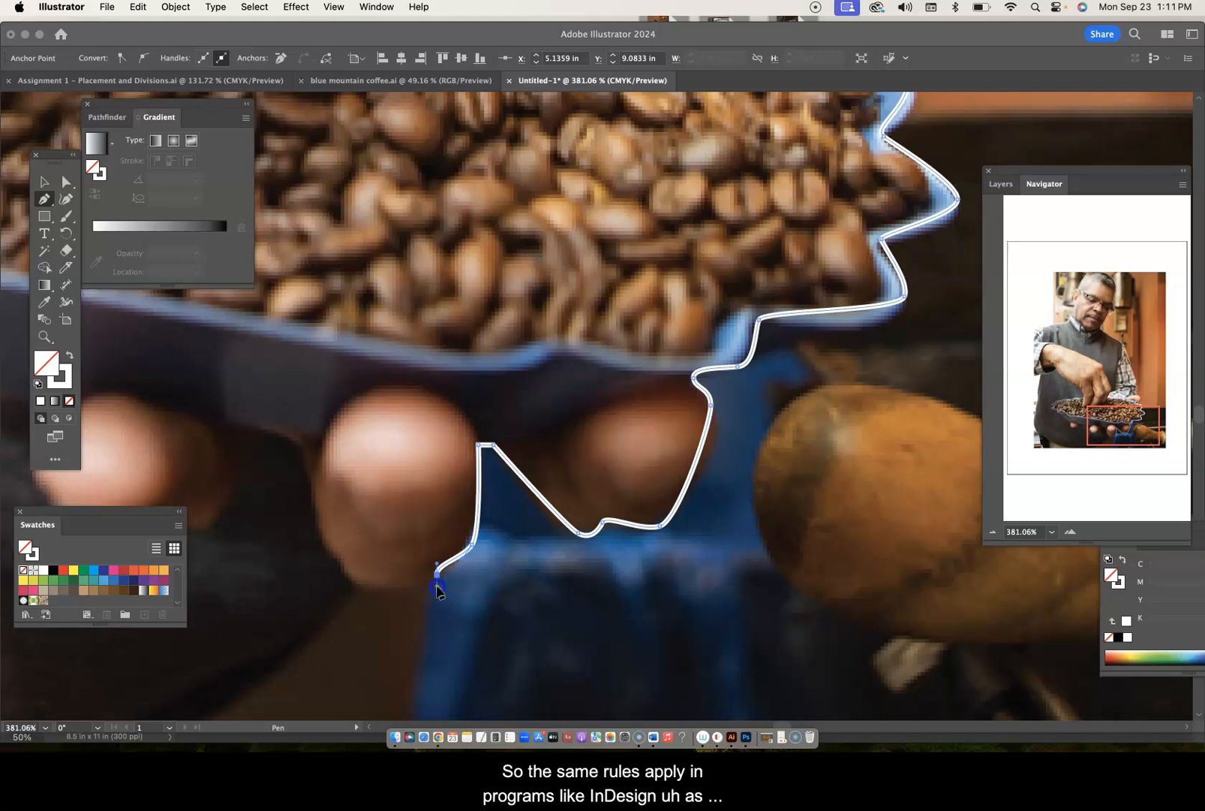
{"action": "left_click", "coordinate": [425, 592]}
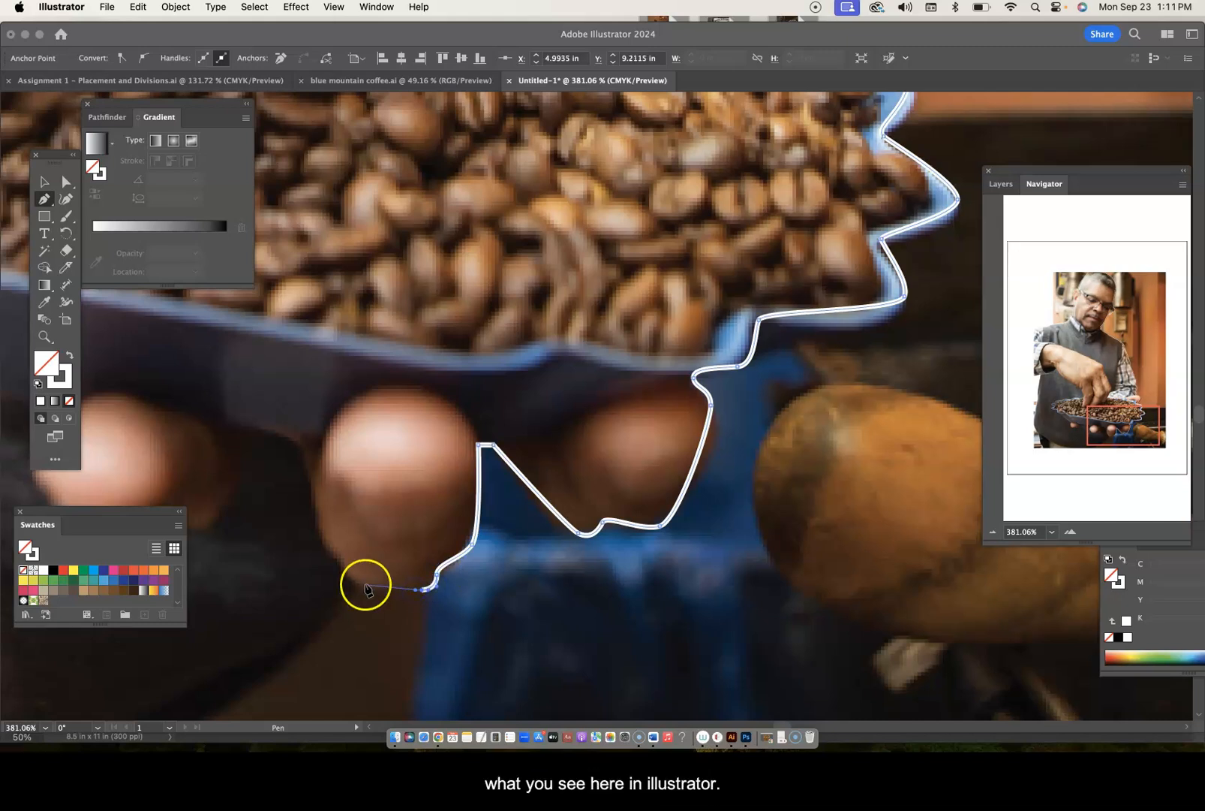
{"action": "left_click", "coordinate": [355, 585]}
{"action": "left_click", "coordinate": [341, 562]}
{"action": "left_click", "coordinate": [322, 541]}
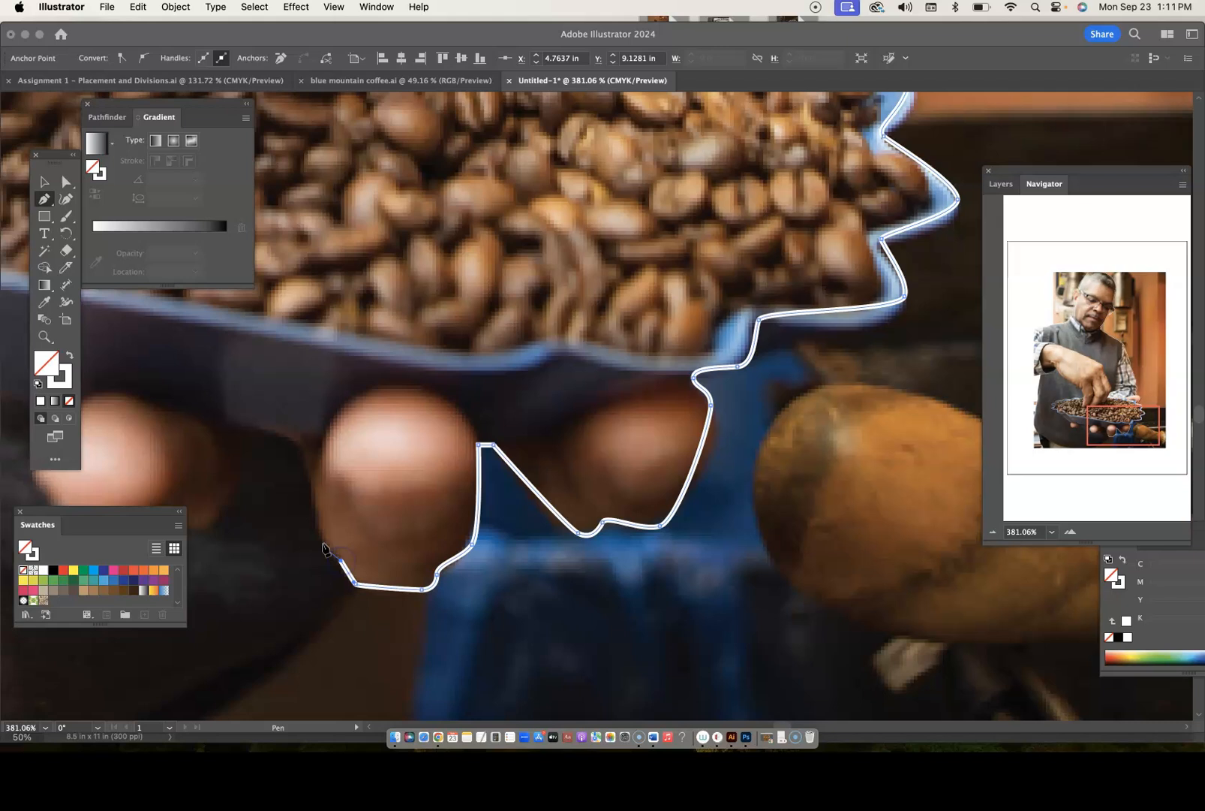
{"action": "left_click", "coordinate": [309, 473]}
{"action": "left_click", "coordinate": [297, 437]}
{"action": "left_click", "coordinate": [214, 419]}
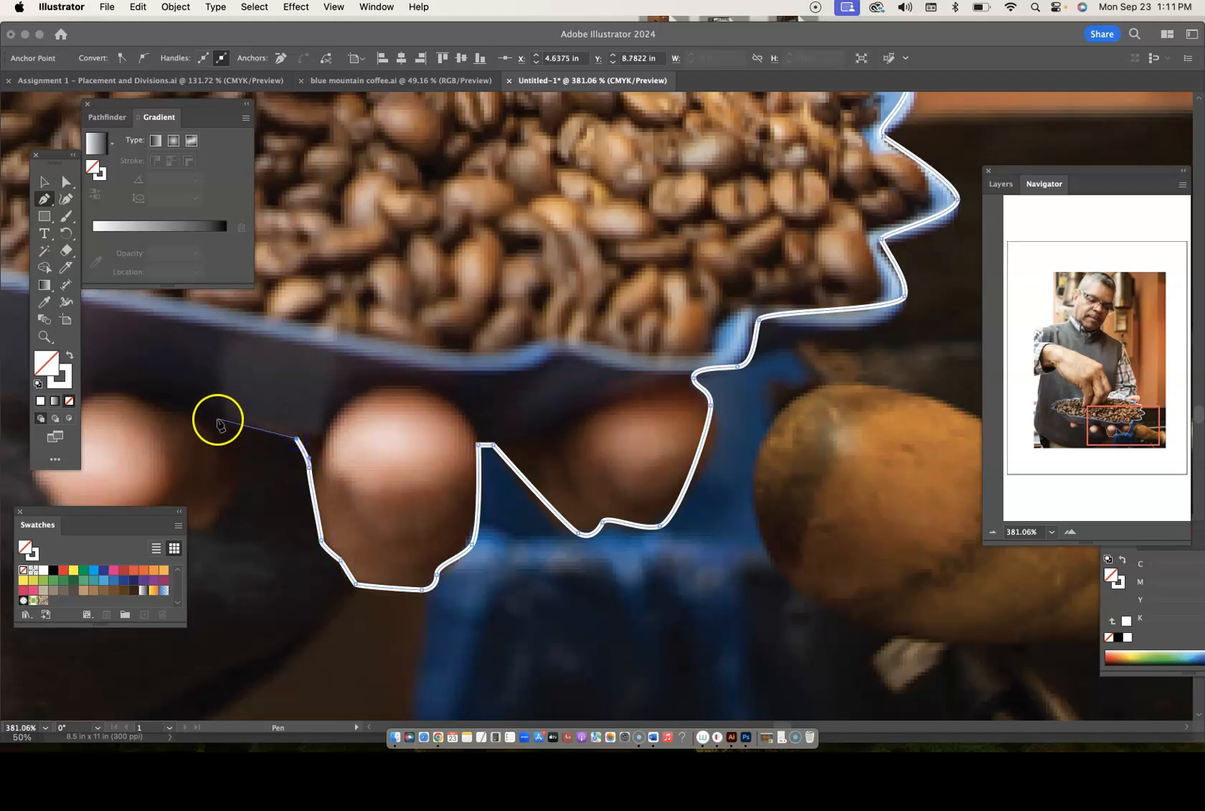
Trace the path beneath the third fingertip and around its far side up to the tray's underside.
{"action": "scroll", "coordinate": [225, 431], "scroll_direction": "left", "scroll_amount": 5}
{"action": "scroll", "coordinate": [225, 431], "scroll_direction": "up", "scroll_amount": 1}
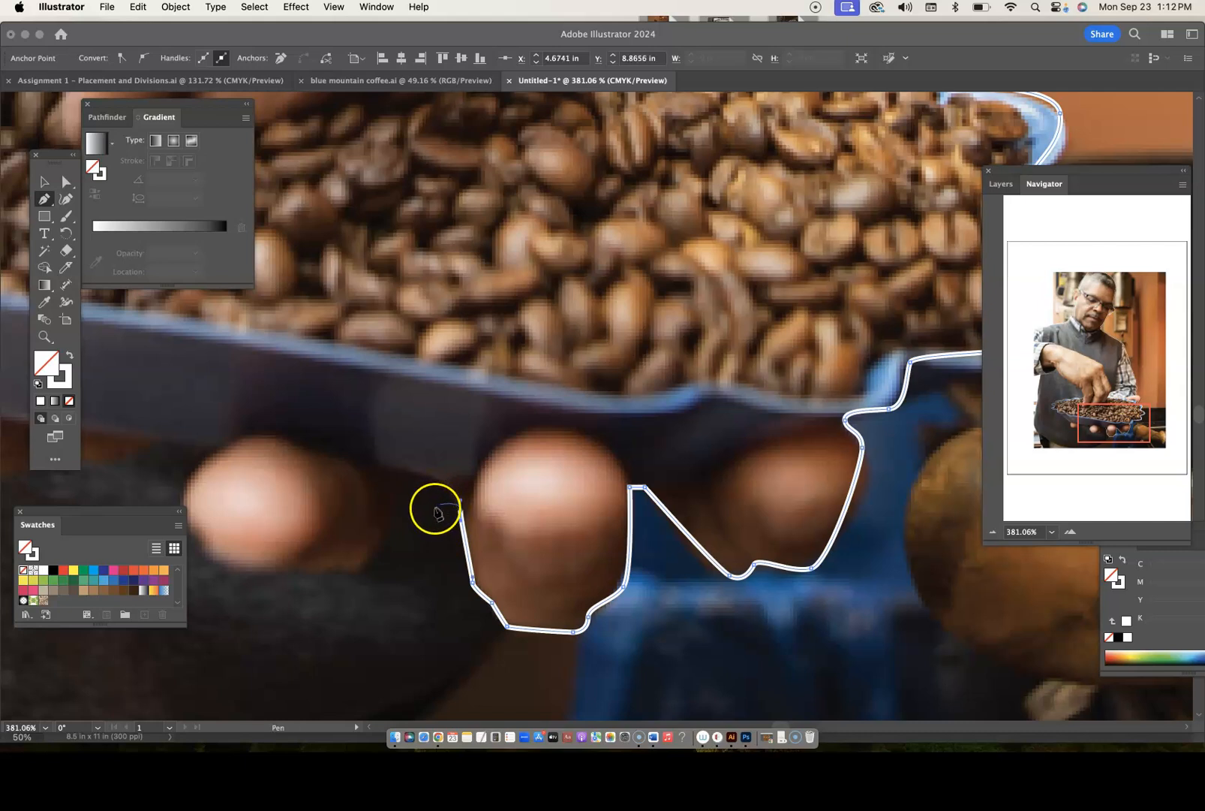
{"action": "left_click", "coordinate": [364, 574]}
{"action": "mouse_move", "coordinate": [250, 576]}
{"action": "left_mouse_down"}
{"action": "mouse_move", "coordinate": [261, 571]}
{"action": "mouse_move", "coordinate": [236, 576]}
{"action": "left_mouse_up"}
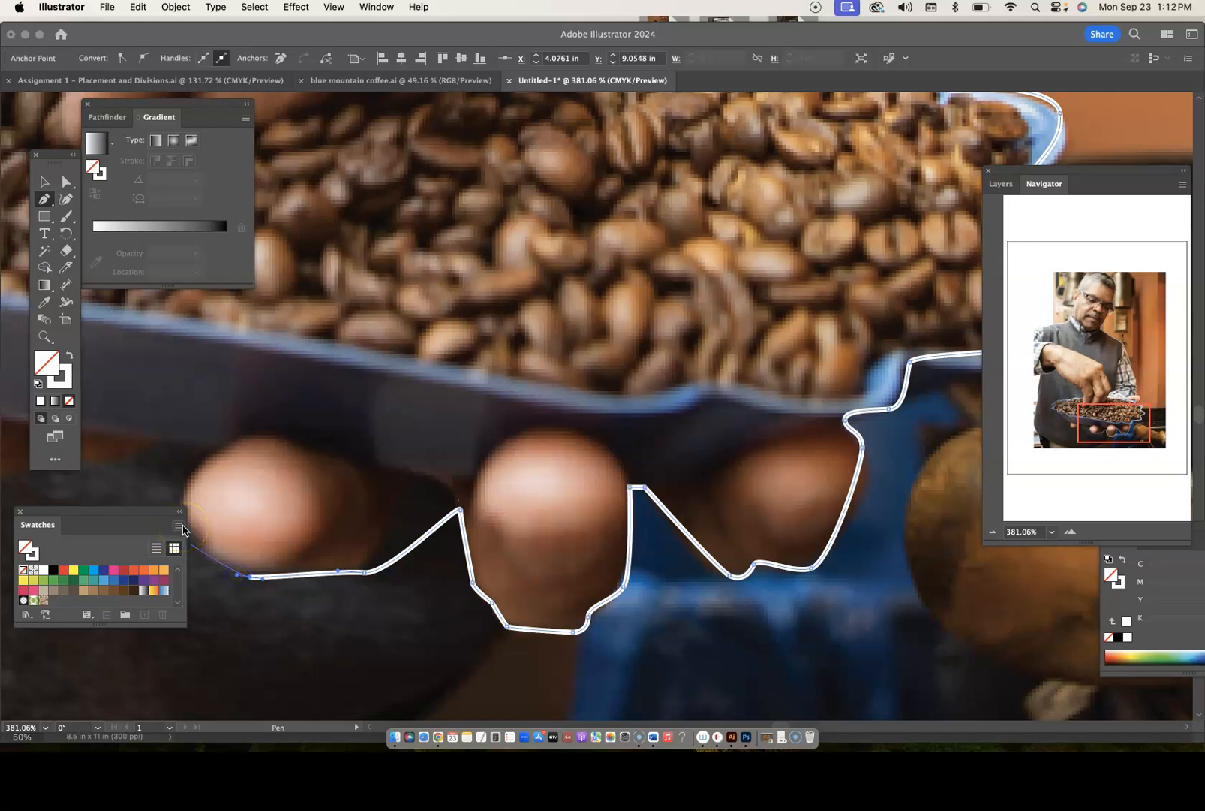
{"action": "scroll", "coordinate": [314, 585], "scroll_direction": "left", "scroll_amount": 5}
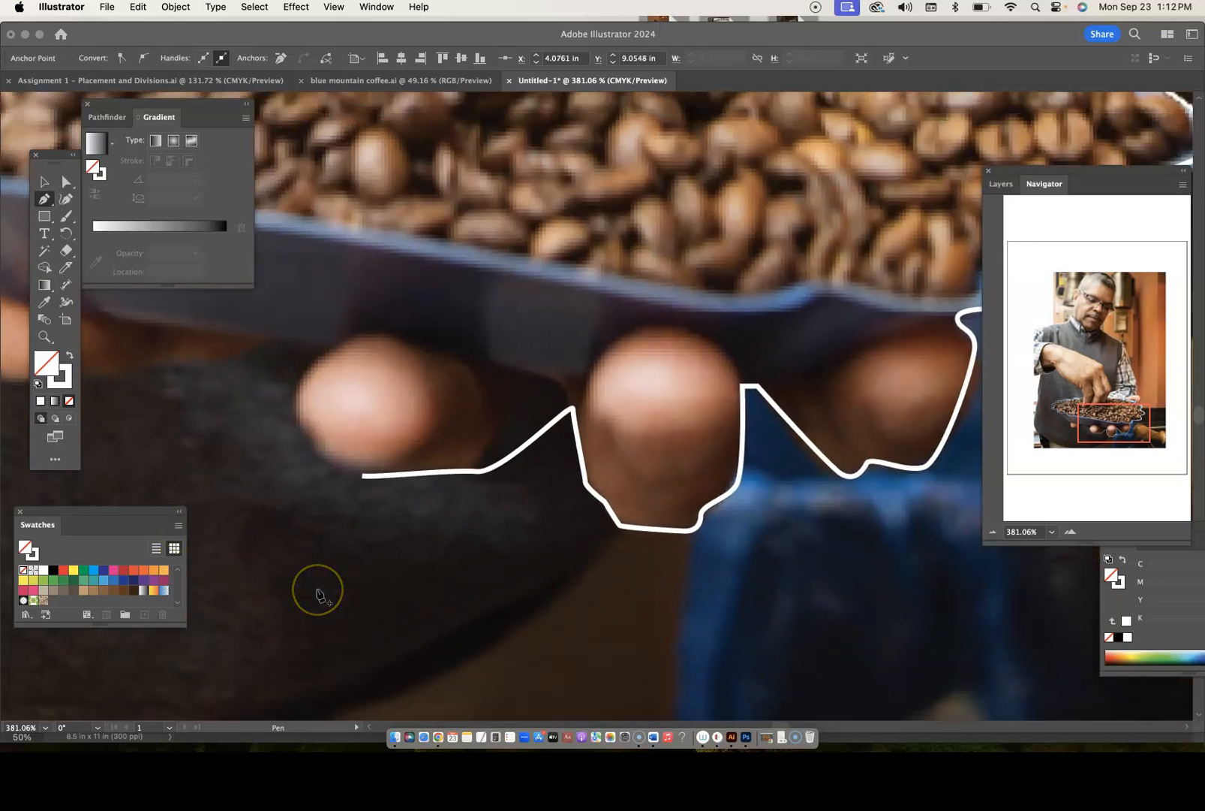
{"action": "left_click_drag", "start_coordinate": [319, 459], "coordinate": [255, 422]}
Extend the path along the shadowed edge beneath the tray to the lower edge of the fourth fingertip.
{"action": "left_click", "coordinate": [171, 425]}
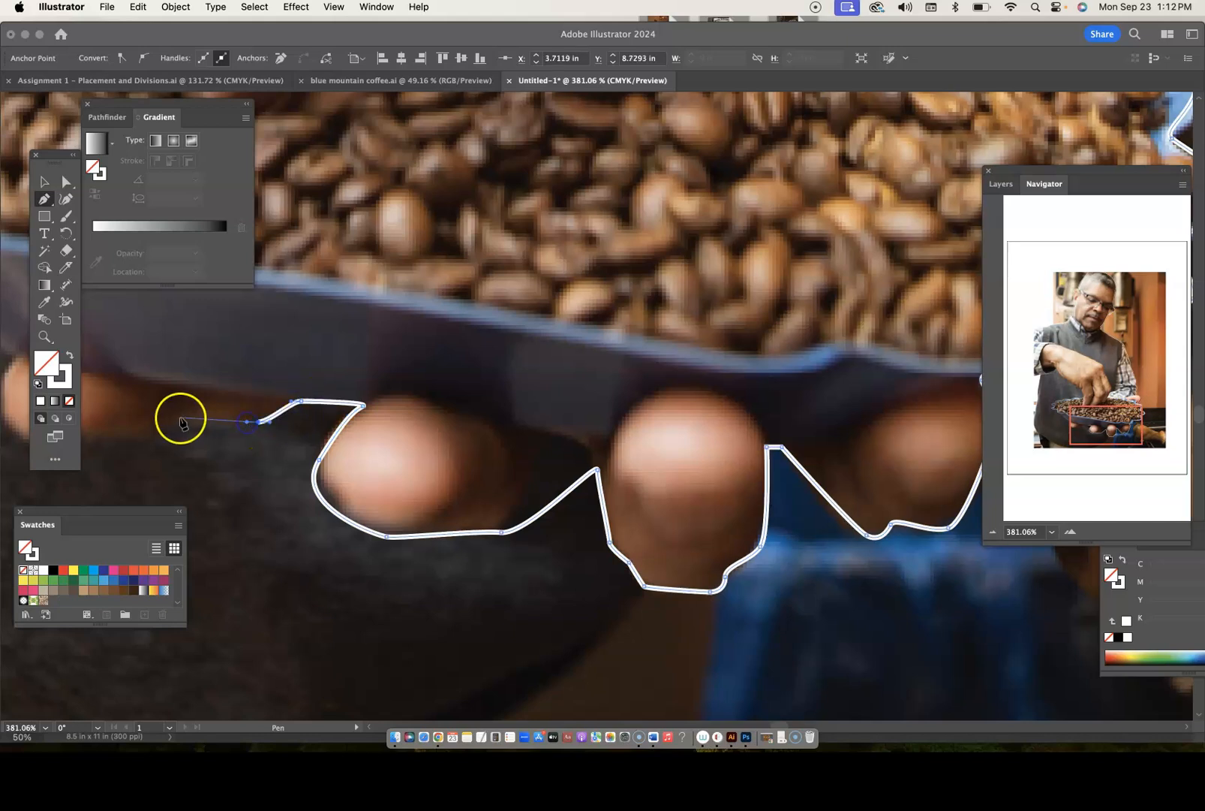
{"action": "scroll", "coordinate": [169, 426], "scroll_direction": "left", "scroll_amount": 6}
{"action": "scroll", "coordinate": [169, 426], "scroll_direction": "down", "scroll_amount": 1}
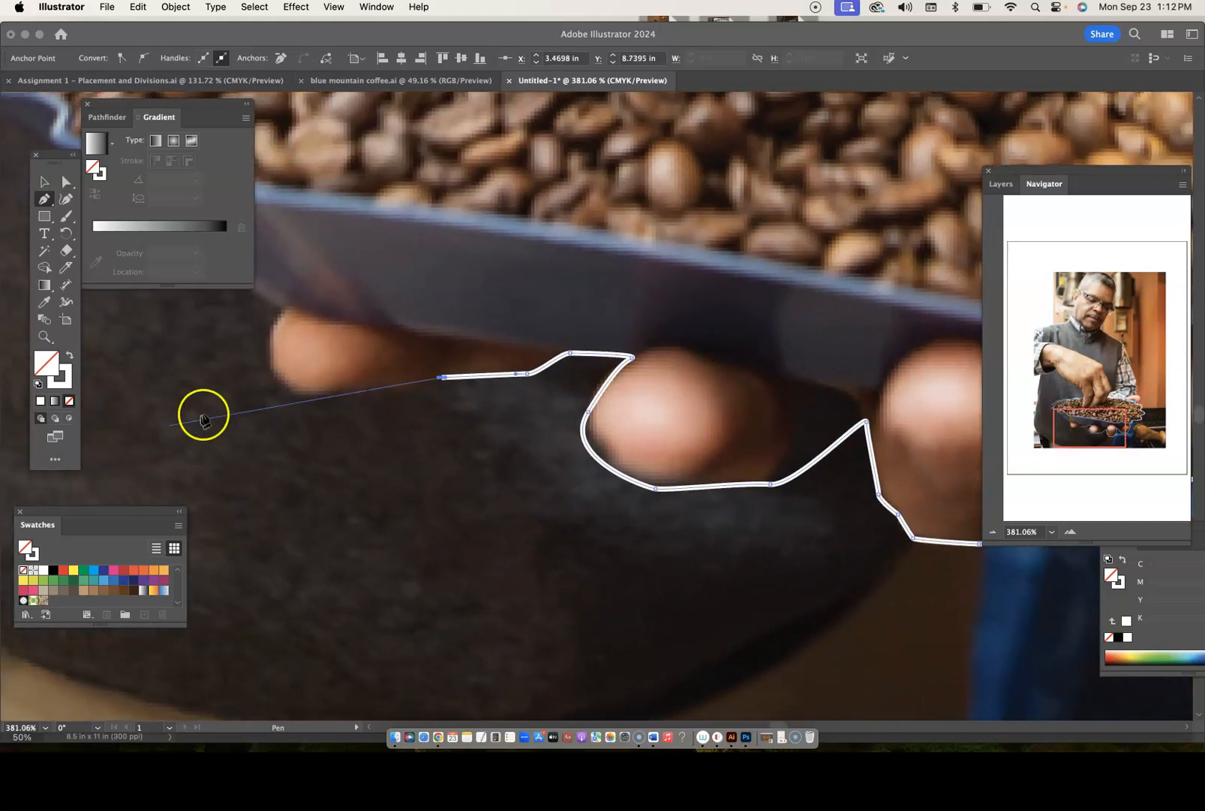
{"action": "left_click", "coordinate": [350, 388]}
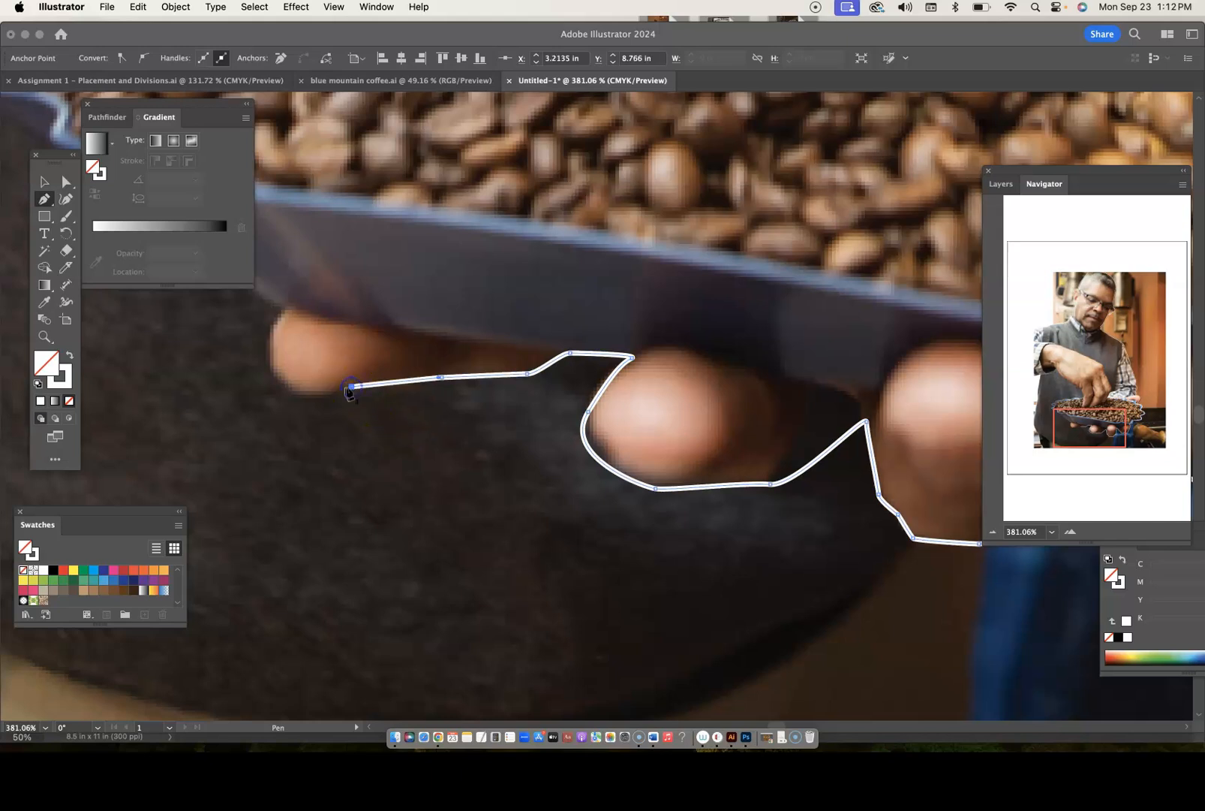
Trace the path around the bottom and outer side of the fourth fingertip up to the tray's underside.
{"action": "left_click", "coordinate": [309, 399]}
{"action": "left_click", "coordinate": [271, 370]}
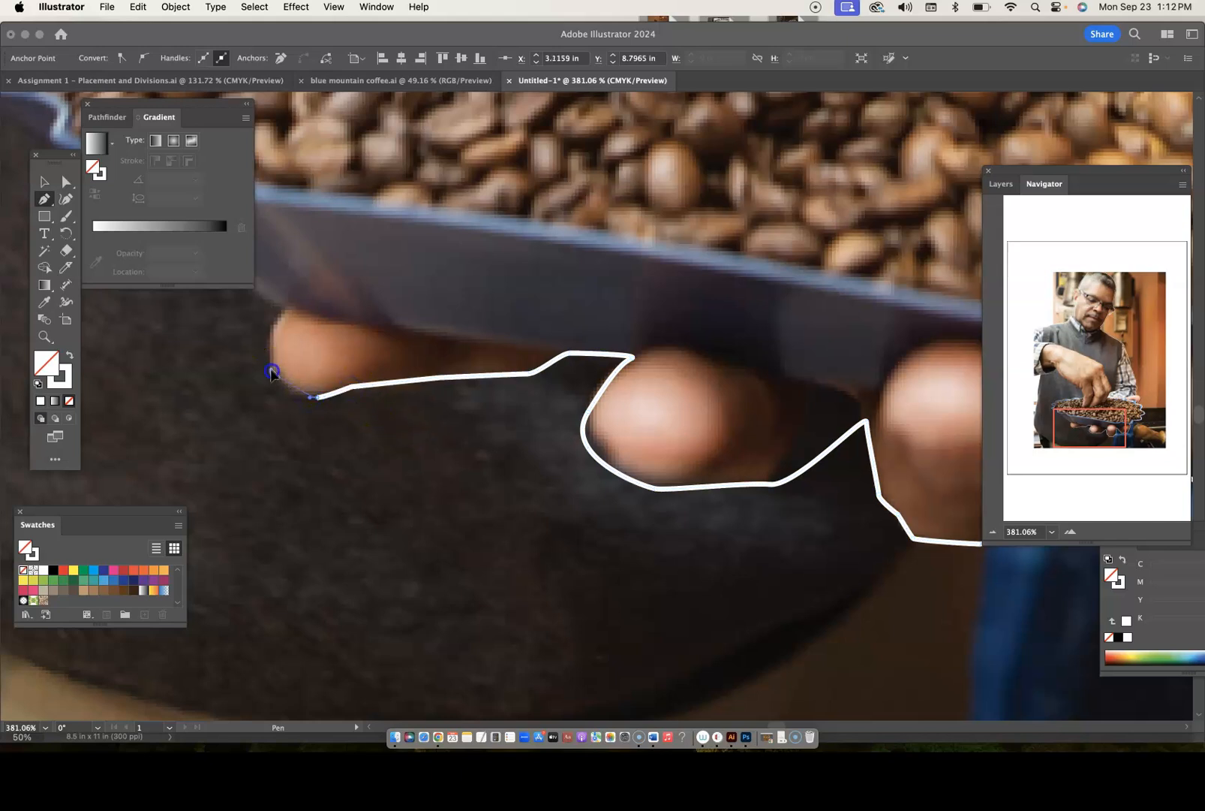
{"action": "left_click", "coordinate": [269, 324]}
{"action": "left_click", "coordinate": [283, 310]}
Undo the path segments around the fingers back to the bottom of the second fingertip.
{"action": "scroll", "coordinate": [282, 315], "scroll_direction": "down", "scroll_amount": 10}
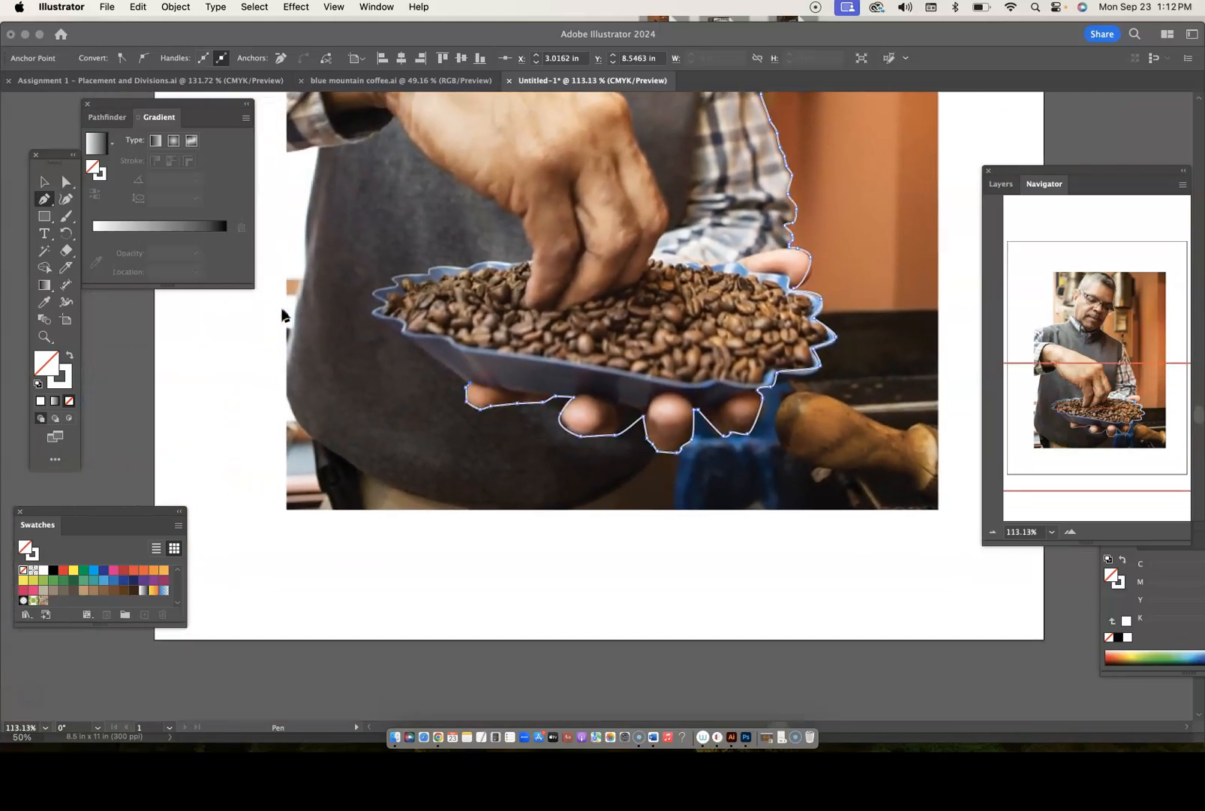
{"action": "scroll", "coordinate": [282, 315], "scroll_direction": "up", "scroll_amount": 1}
{"action": "scroll", "coordinate": [282, 315], "scroll_direction": "right", "scroll_amount": 2}
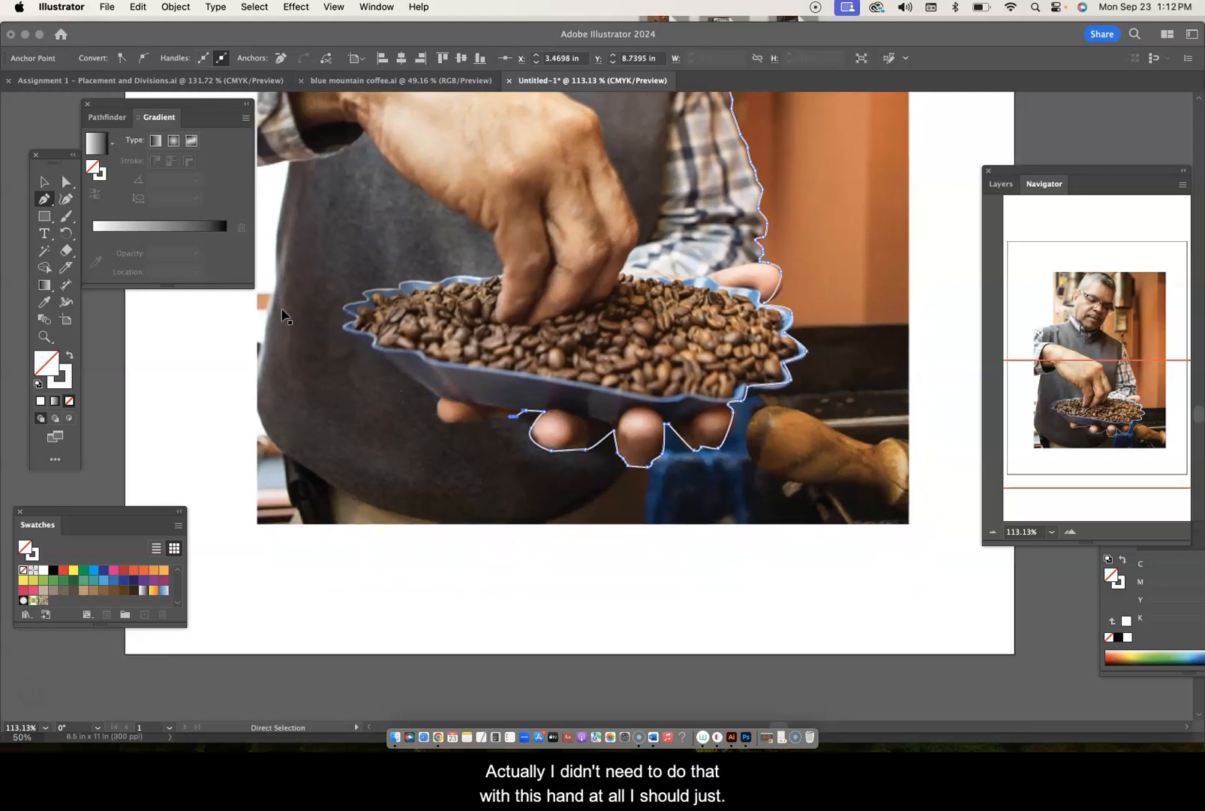
{"action": "key", "text": "super+z"}
{"action": "key", "text": "super+z"}
{"action": "key", "text": "super+z"}
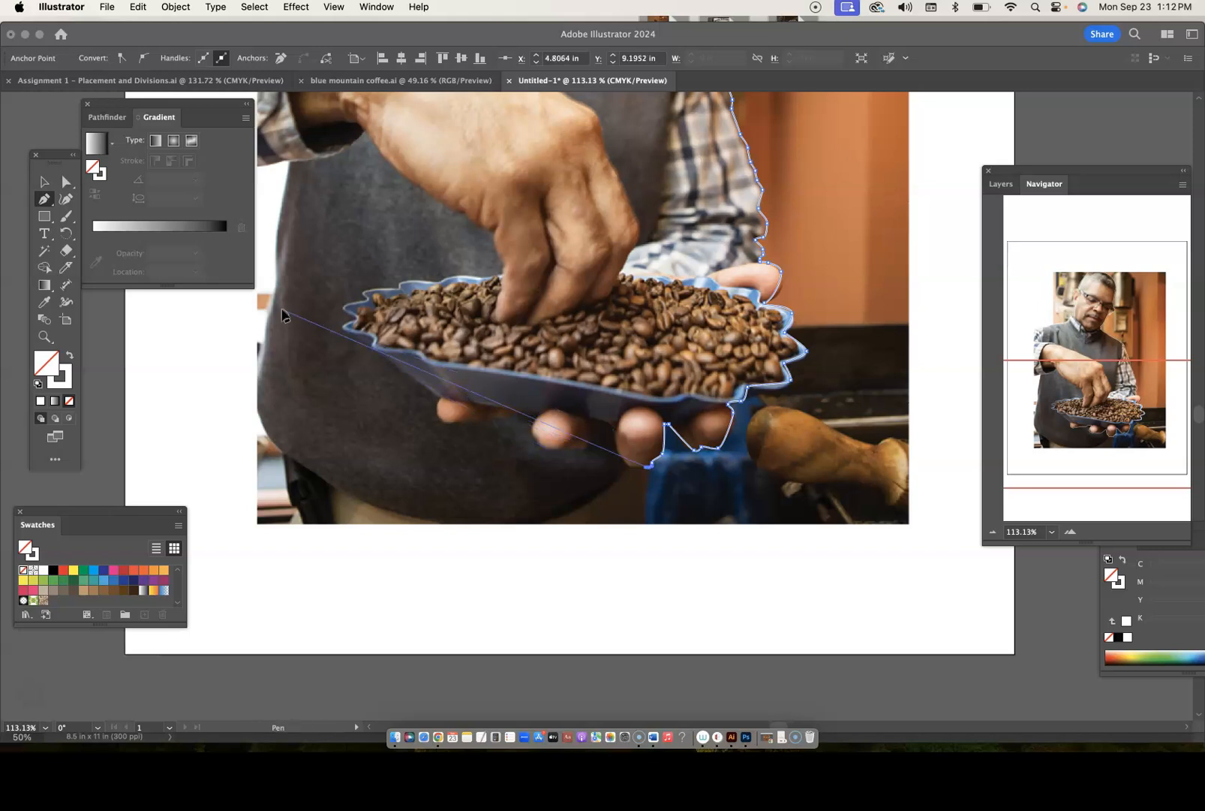
Take the path down to the photo's bottom edge, across to the man's hip and up to the photo's side edge.
{"action": "left_click", "coordinate": [646, 531]}
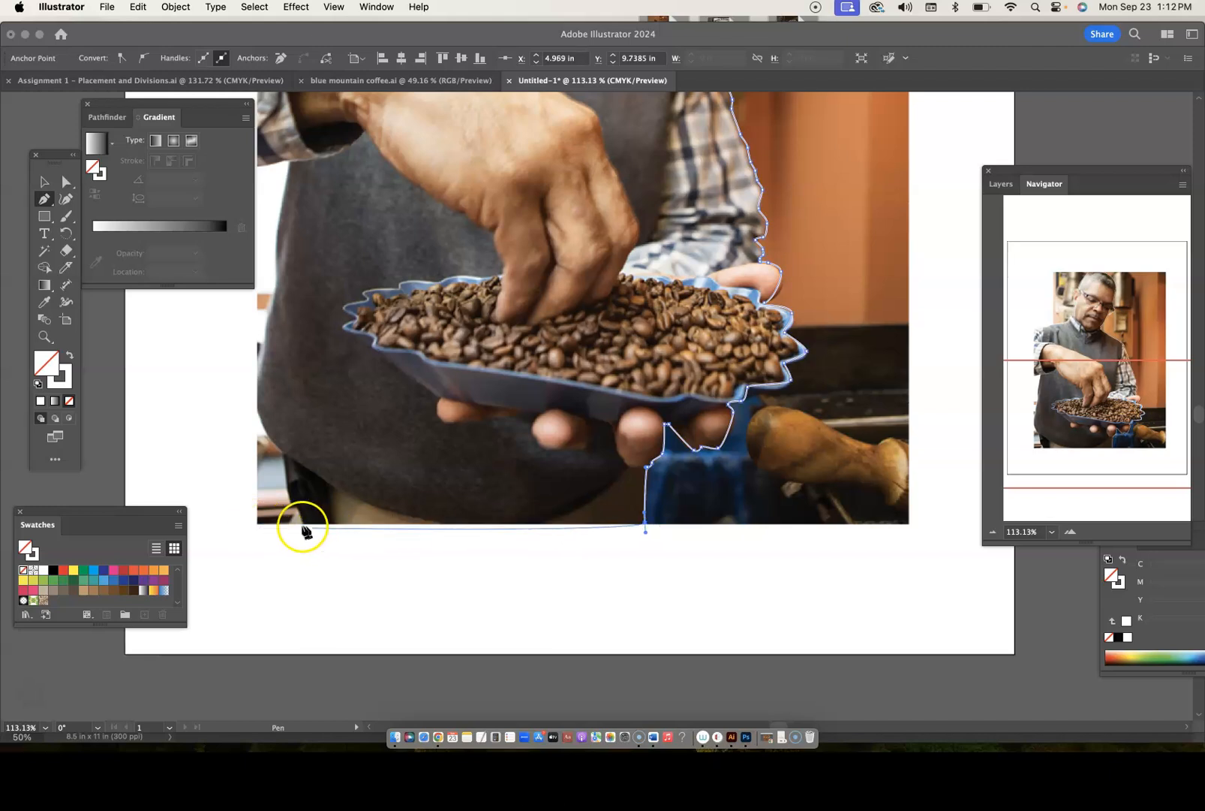
{"action": "left_click", "coordinate": [292, 514]}
{"action": "left_click", "coordinate": [289, 464]}
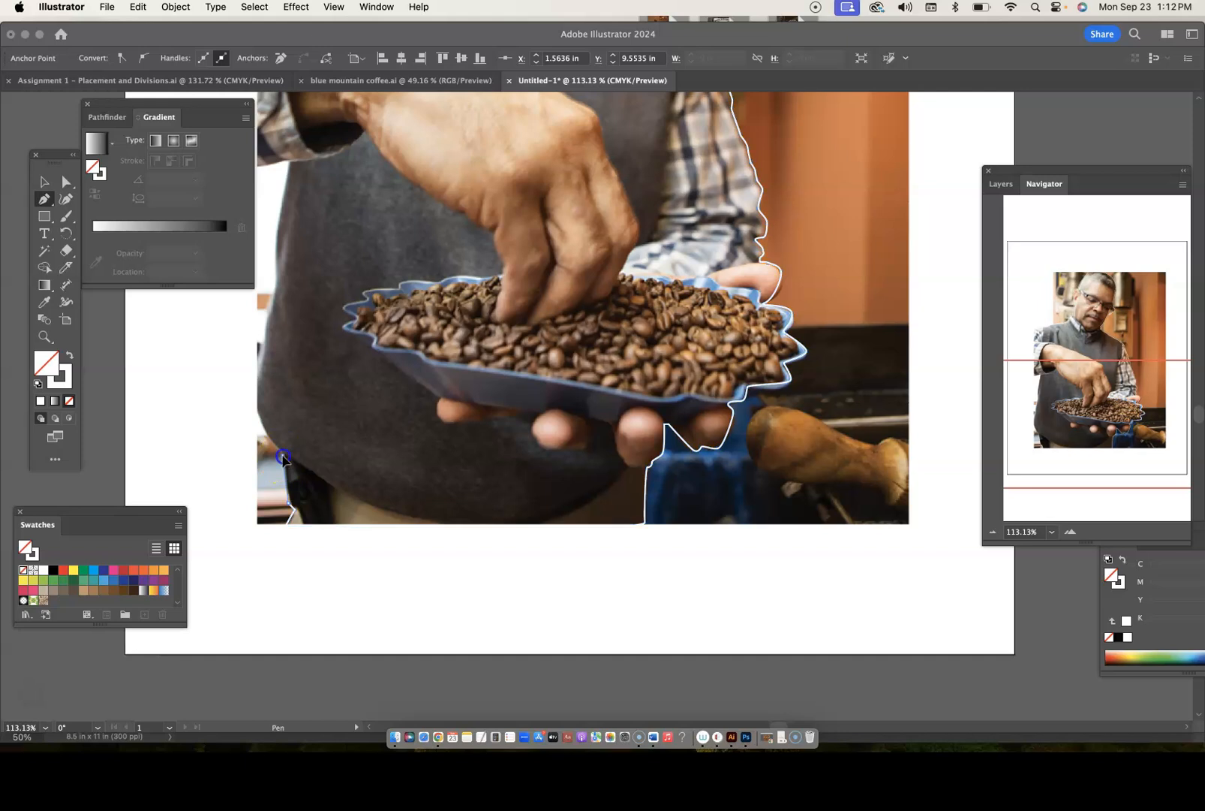
{"action": "left_click", "coordinate": [256, 414]}
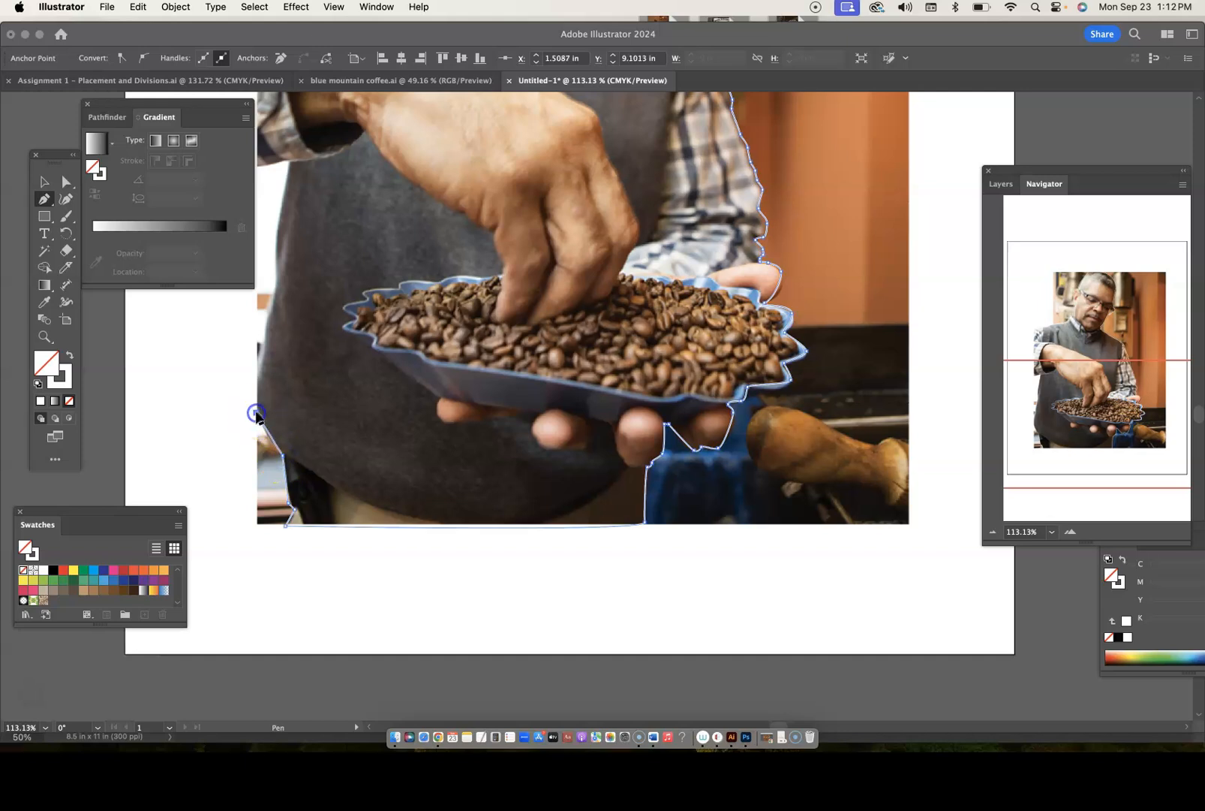
Trace the path up the apron's outer edge to the underside of the shirt cuff.
{"action": "left_click", "coordinate": [258, 365]}
{"action": "left_click", "coordinate": [271, 312]}
{"action": "left_click", "coordinate": [275, 290]}
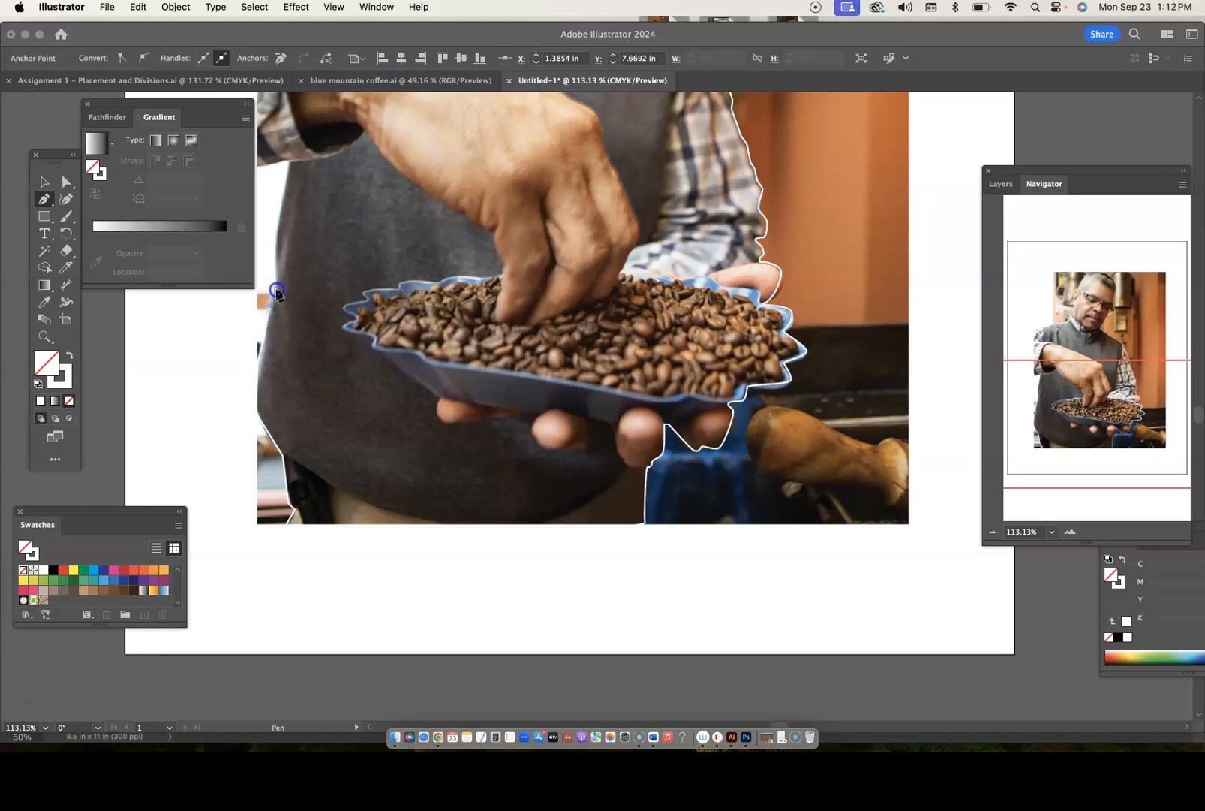
{"action": "scroll", "coordinate": [277, 292], "scroll_direction": "up", "scroll_amount": 5}
{"action": "left_click", "coordinate": [301, 338]}
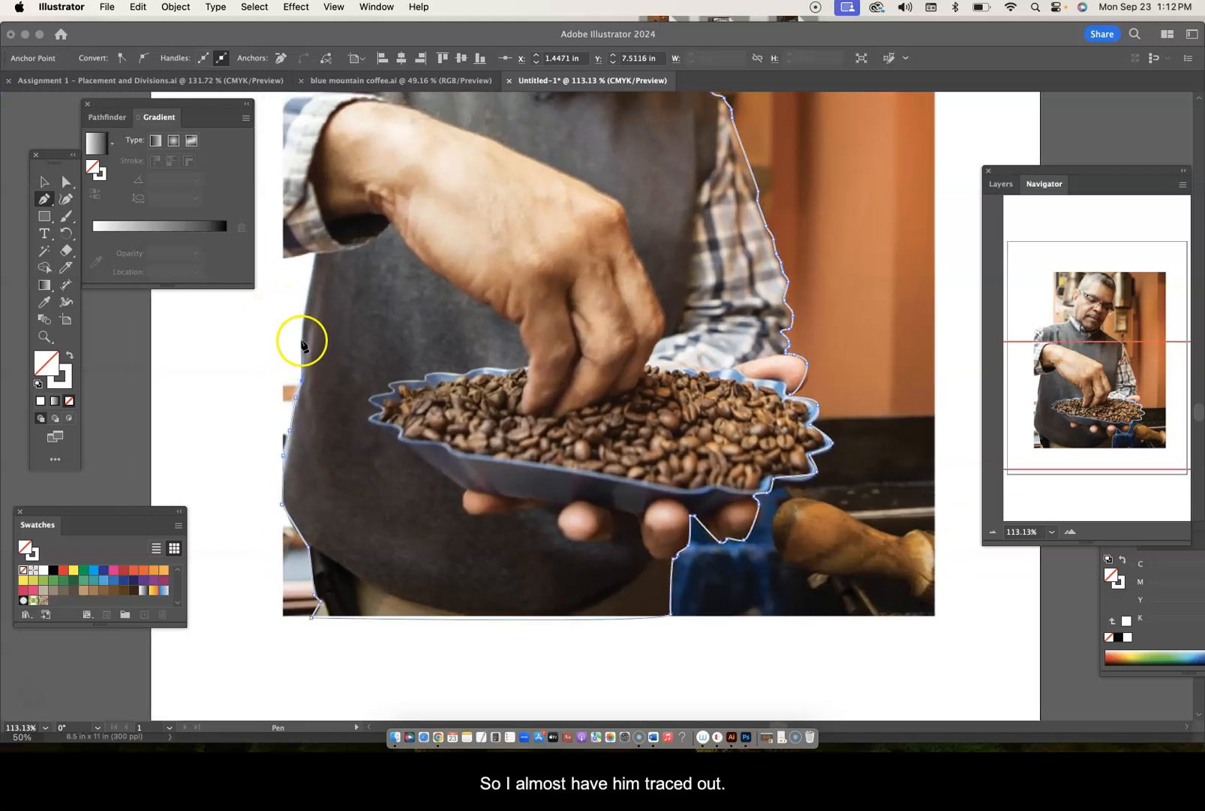
{"action": "left_click", "coordinate": [315, 257]}
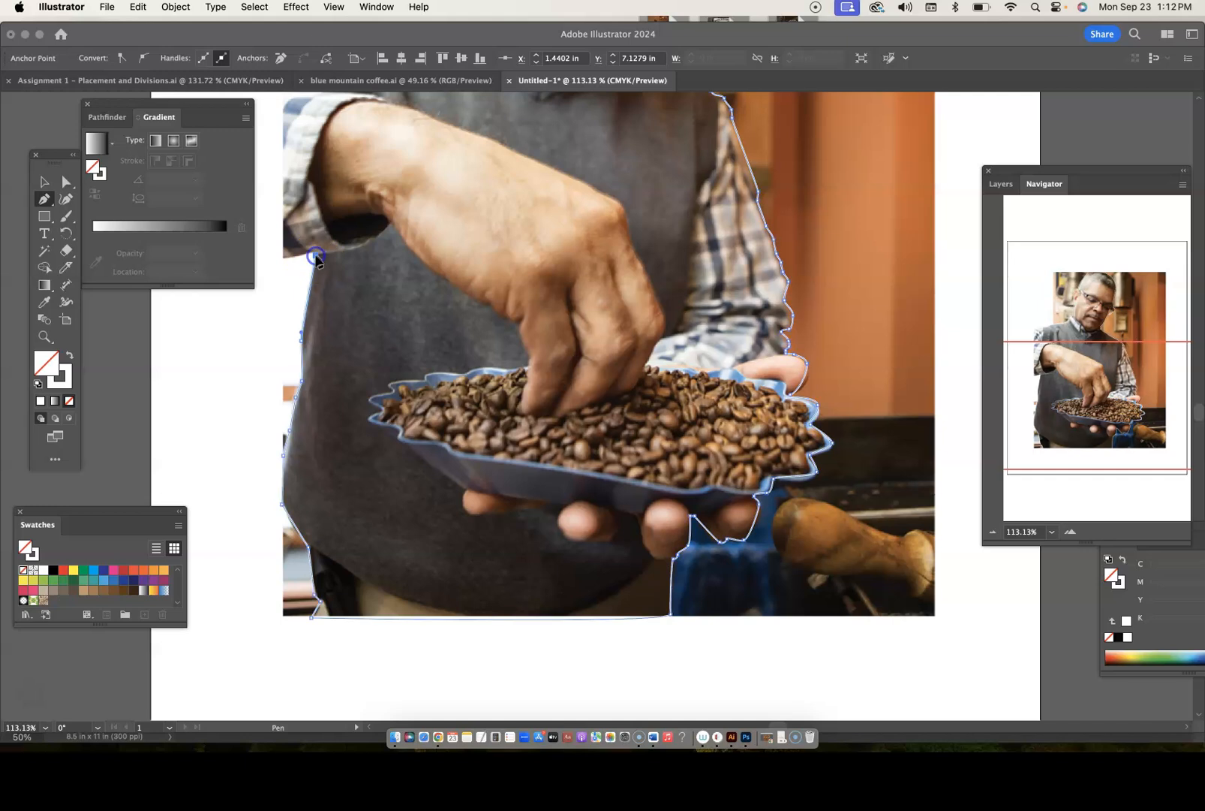
Run the path under the cuff and up the photo's side edge, closing it at the starting anchor on the shoulder.
{"action": "left_click", "coordinate": [305, 252]}
{"action": "scroll", "coordinate": [289, 267], "scroll_direction": "up", "scroll_amount": 5}
{"action": "left_click", "coordinate": [289, 301]}
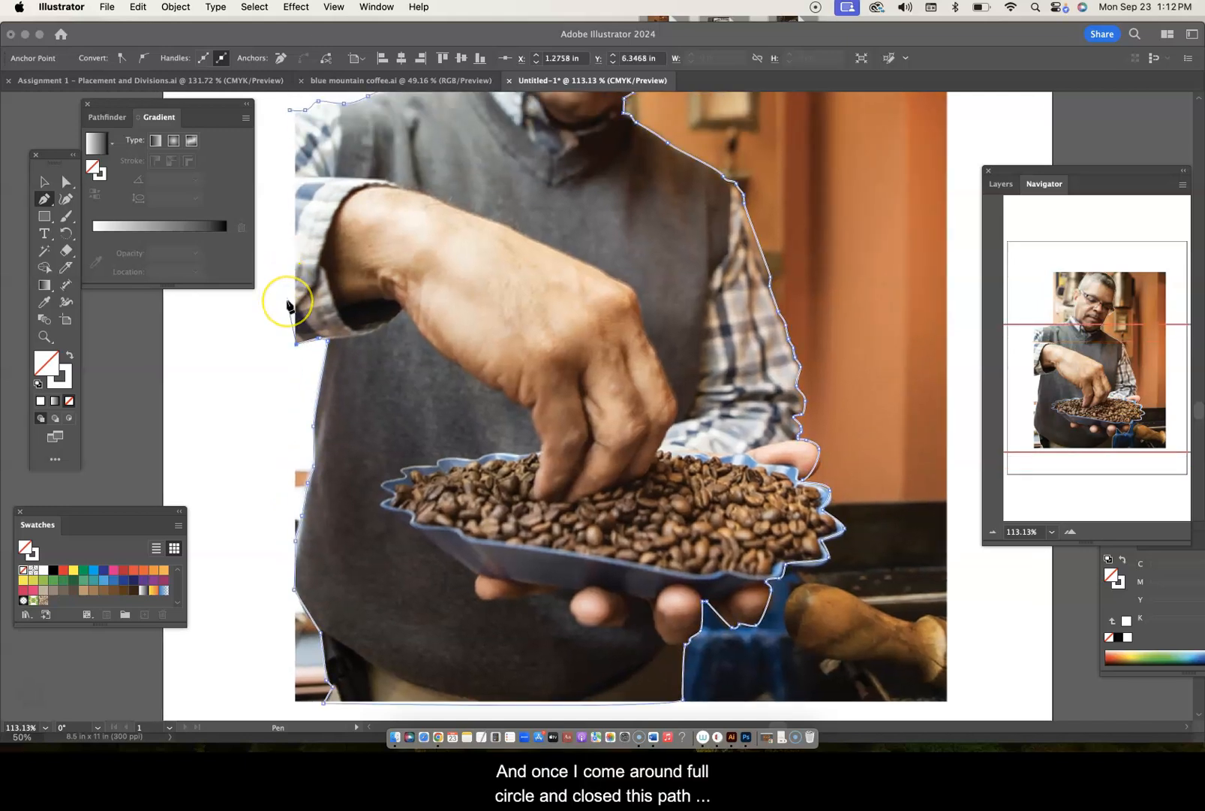
{"action": "scroll", "coordinate": [289, 304], "scroll_direction": "up", "scroll_amount": 7}
{"action": "left_click", "coordinate": [302, 228]}
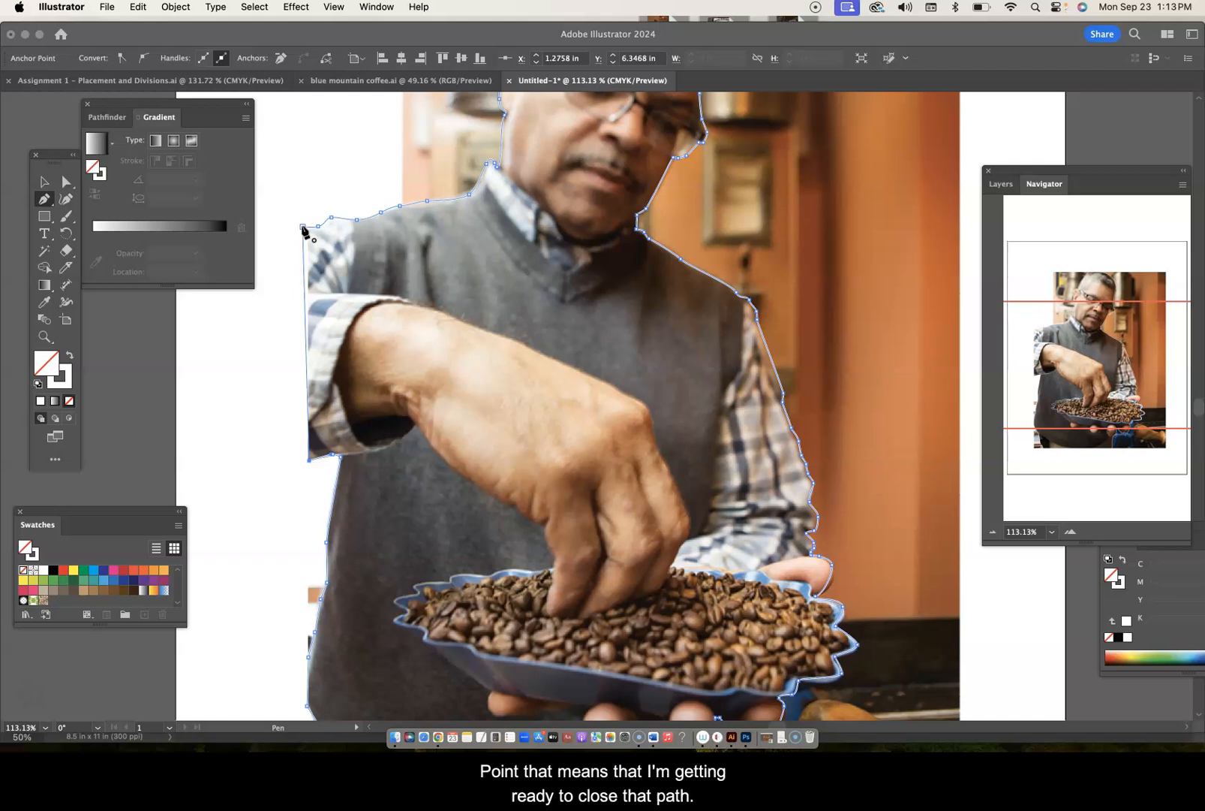
{"action": "left_click", "coordinate": [303, 229]}
Adjust the anchor points below the ear, at the shirt collar and along the shoulder with the Direct Selection tool.
{"action": "scroll", "coordinate": [701, 319], "scroll_direction": "down", "scroll_amount": 2}
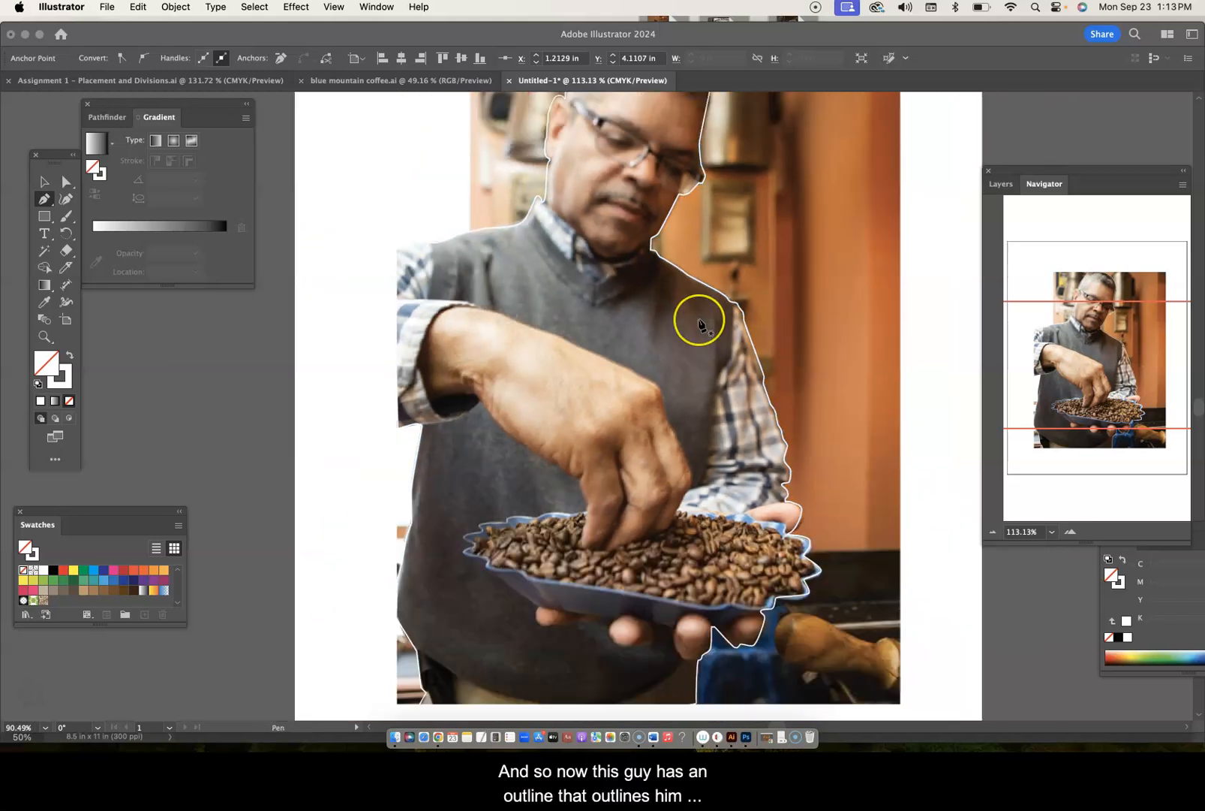
{"action": "scroll", "coordinate": [698, 323], "scroll_direction": "down", "scroll_amount": 1}
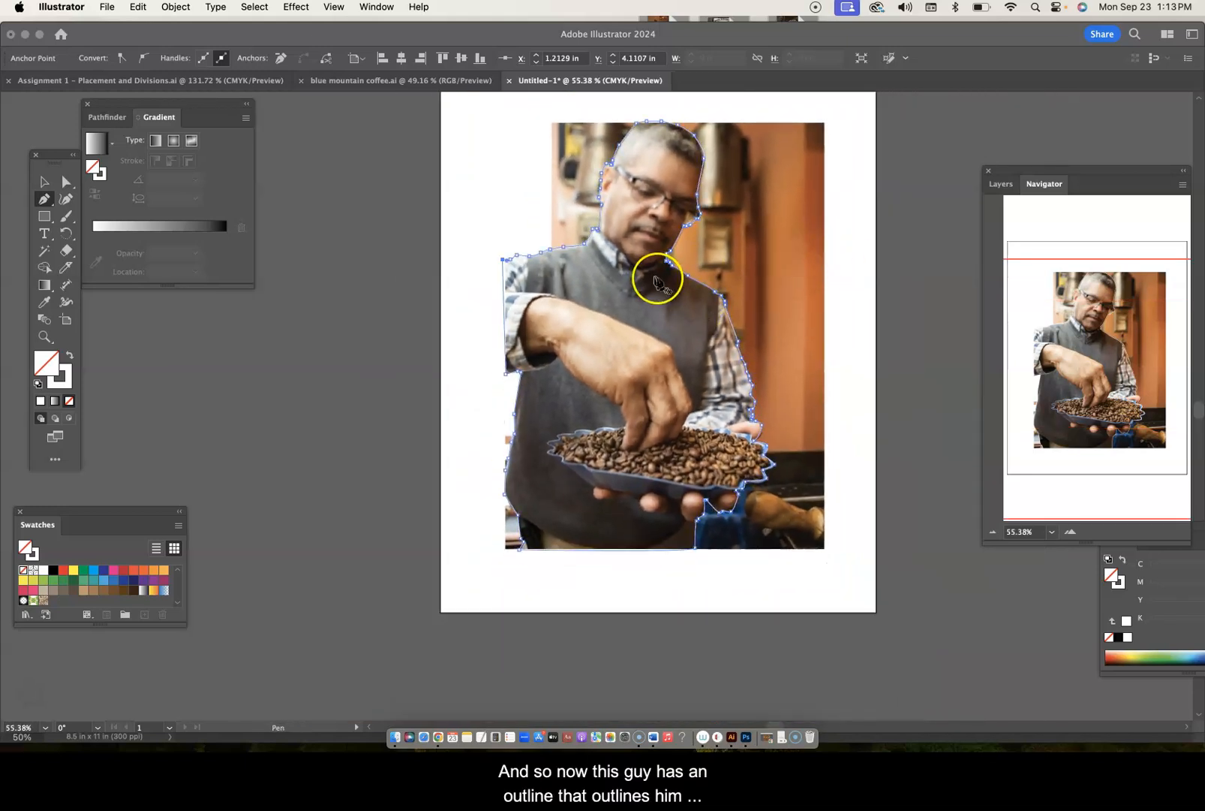
{"action": "scroll", "coordinate": [659, 272], "scroll_direction": "up", "scroll_amount": 2}
{"action": "scroll", "coordinate": [658, 283], "scroll_direction": "up", "scroll_amount": 5}
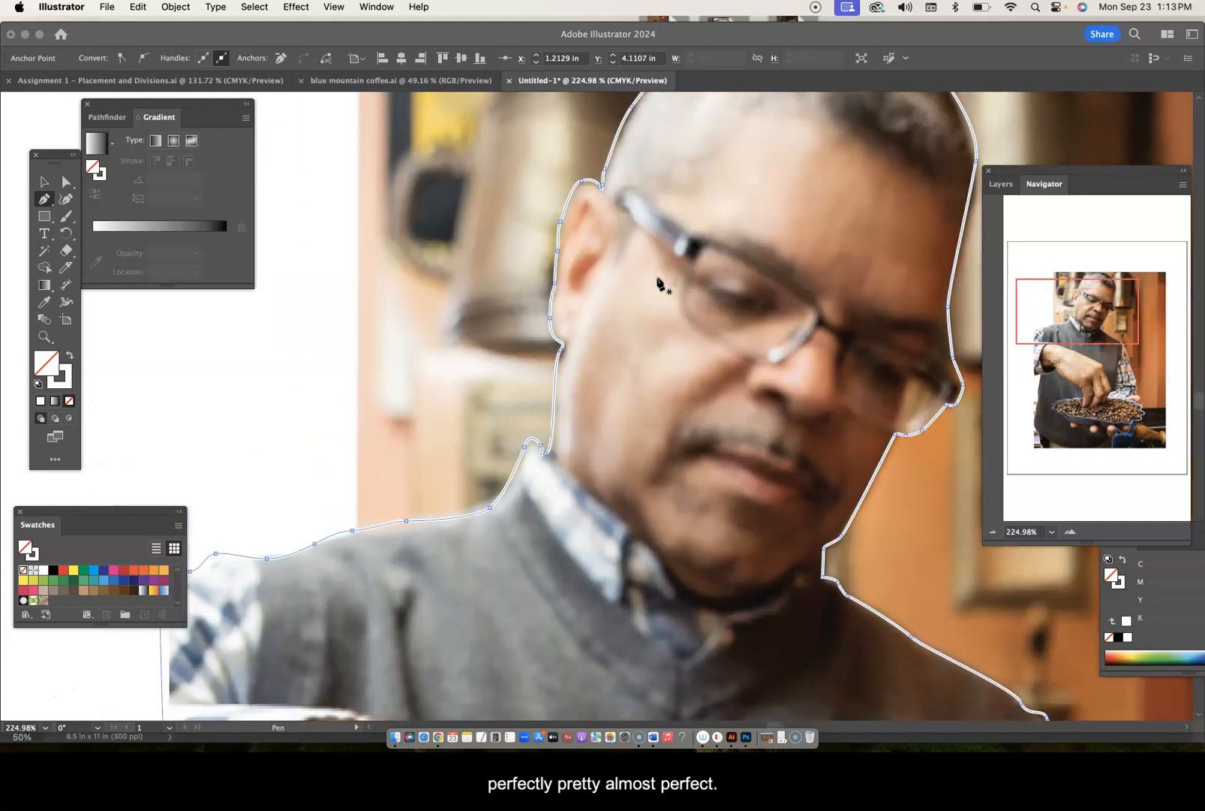
{"action": "mouse_move", "coordinate": [67, 182]}
{"action": "left_mouse_down"}
{"action": "mouse_move", "coordinate": [104, 204]}
{"action": "mouse_move", "coordinate": [105, 182]}
{"action": "left_mouse_up"}
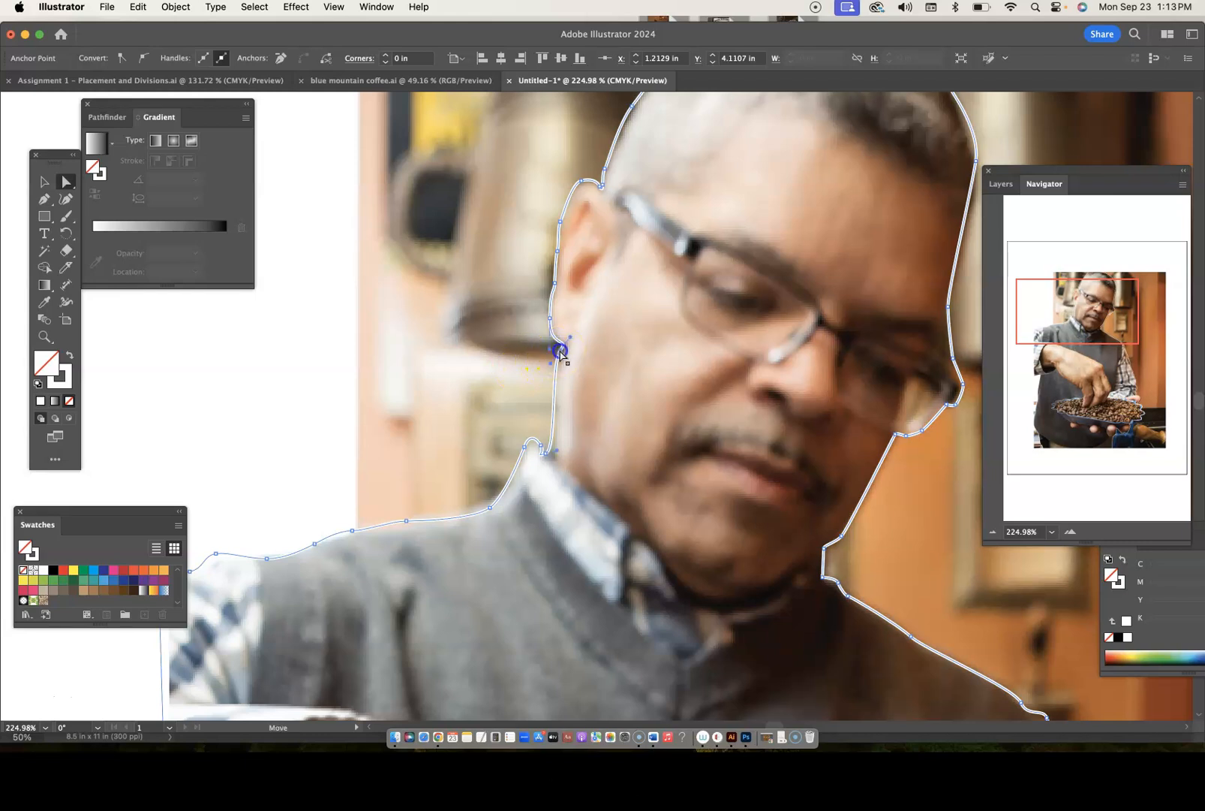
{"action": "left_click_drag", "start_coordinate": [561, 355], "coordinate": [565, 356]}
{"action": "mouse_move", "coordinate": [548, 453]}
{"action": "left_mouse_down"}
{"action": "mouse_move", "coordinate": [558, 453]}
{"action": "mouse_move", "coordinate": [526, 454]}
{"action": "left_mouse_up"}
{"action": "left_click", "coordinate": [406, 521]}
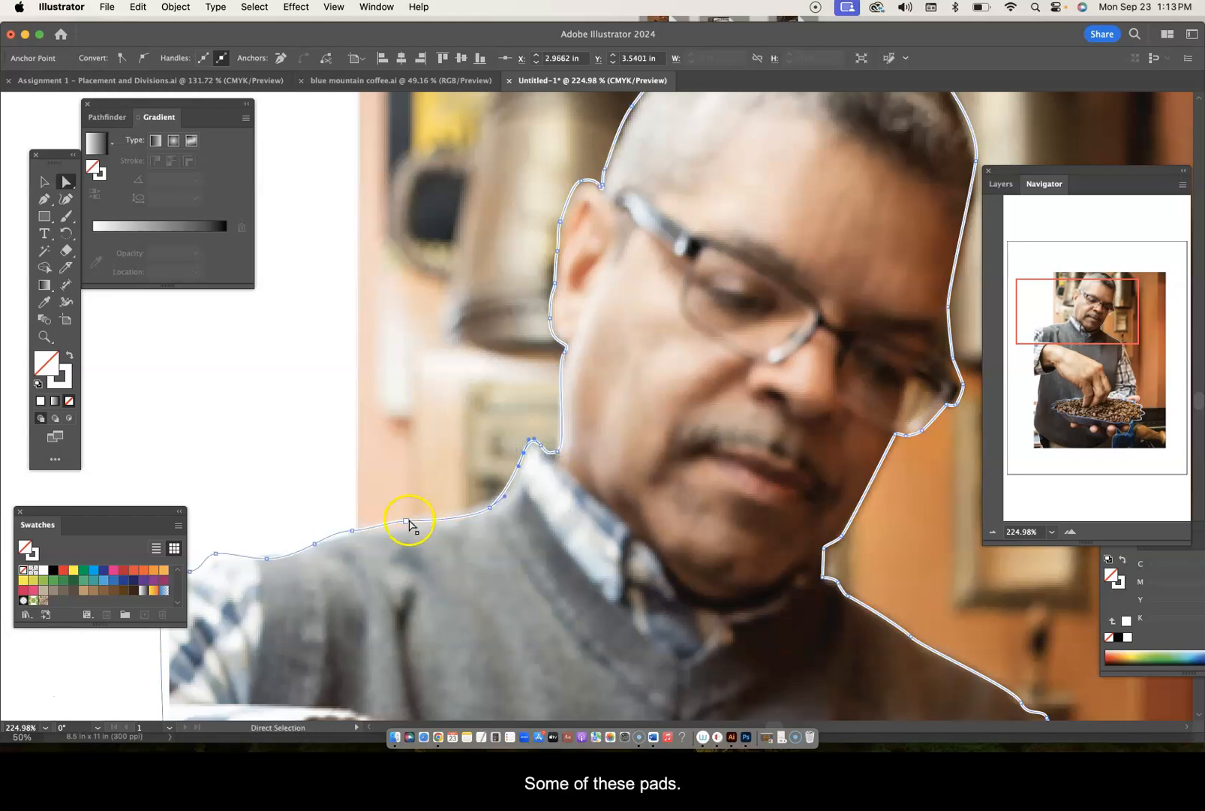
{"action": "left_click_drag", "start_coordinate": [406, 526], "coordinate": [371, 529]}
Move the anchor point beside the brow inward and reshape its handles so the path follows the corner of the glasses.
{"action": "scroll", "coordinate": [851, 446], "scroll_direction": "right", "scroll_amount": 3}
{"action": "scroll", "coordinate": [851, 446], "scroll_direction": "up", "scroll_amount": 1}
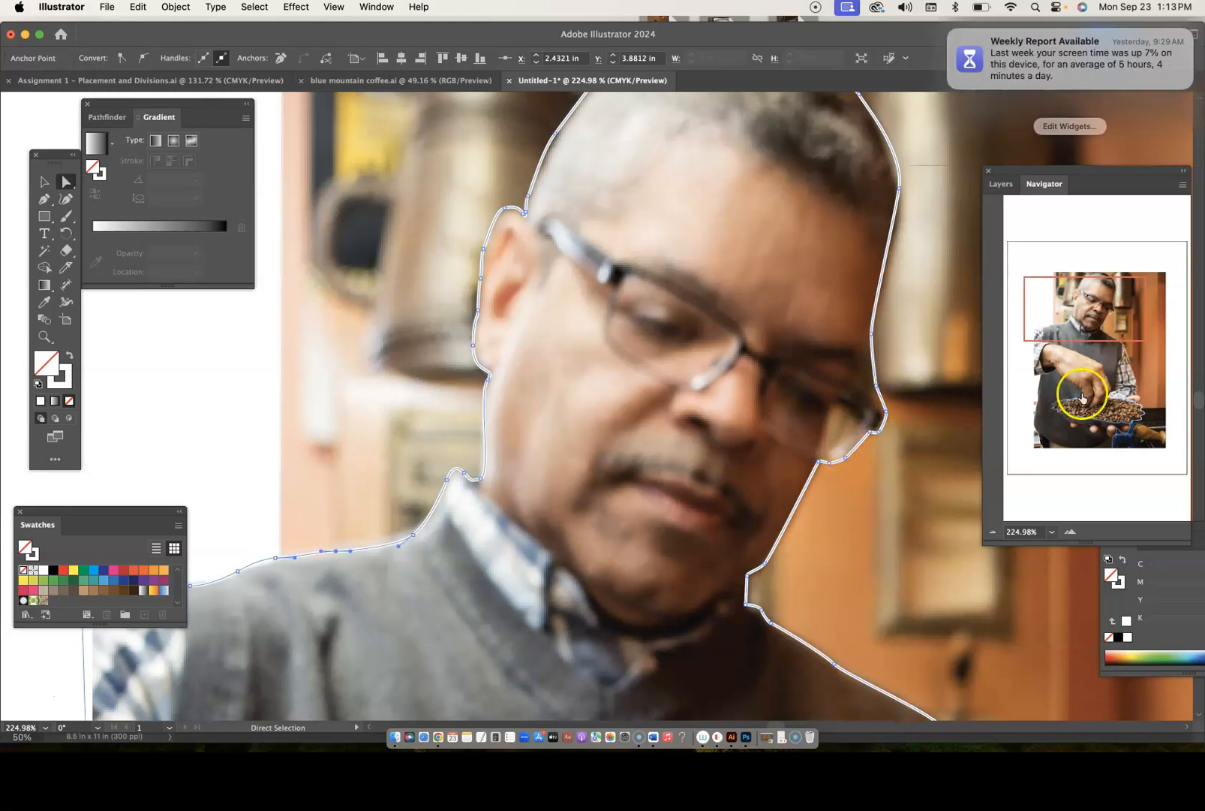
{"action": "scroll", "coordinate": [743, 341], "scroll_direction": "up", "scroll_amount": 5}
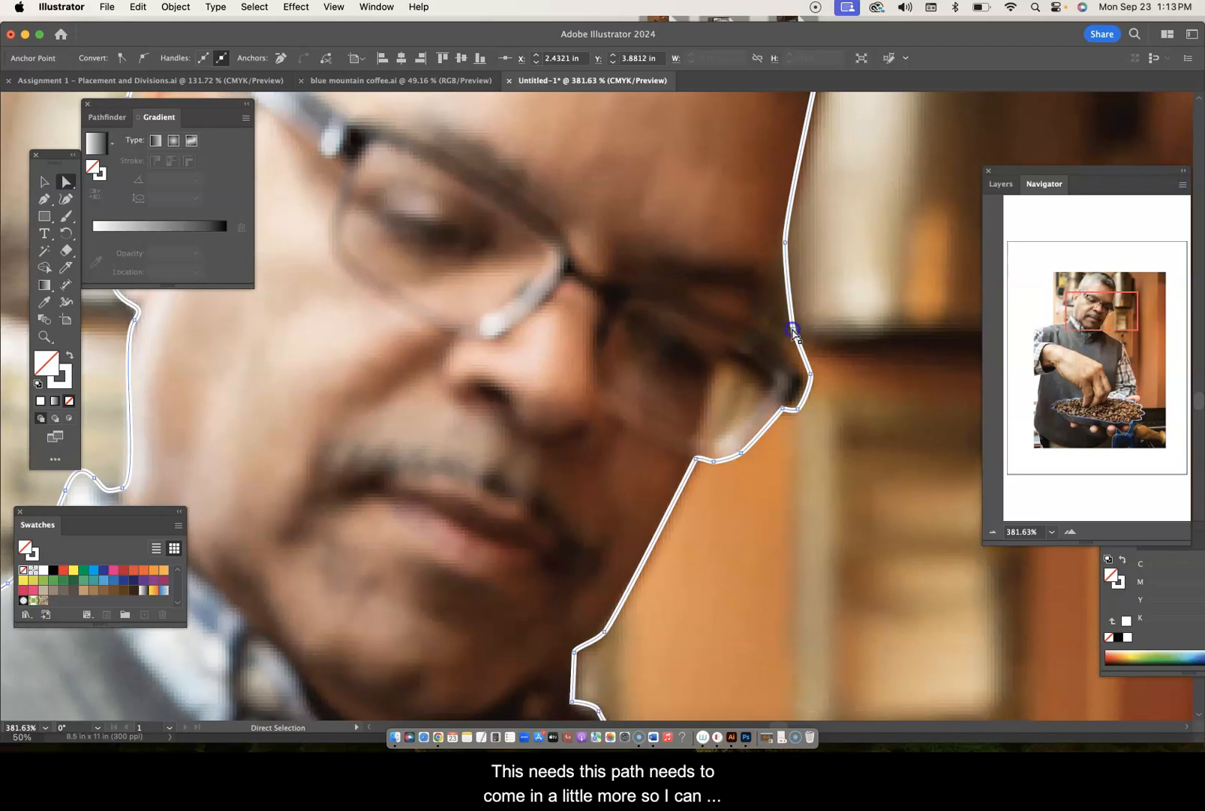
{"action": "left_click_drag", "start_coordinate": [794, 330], "coordinate": [783, 327]}
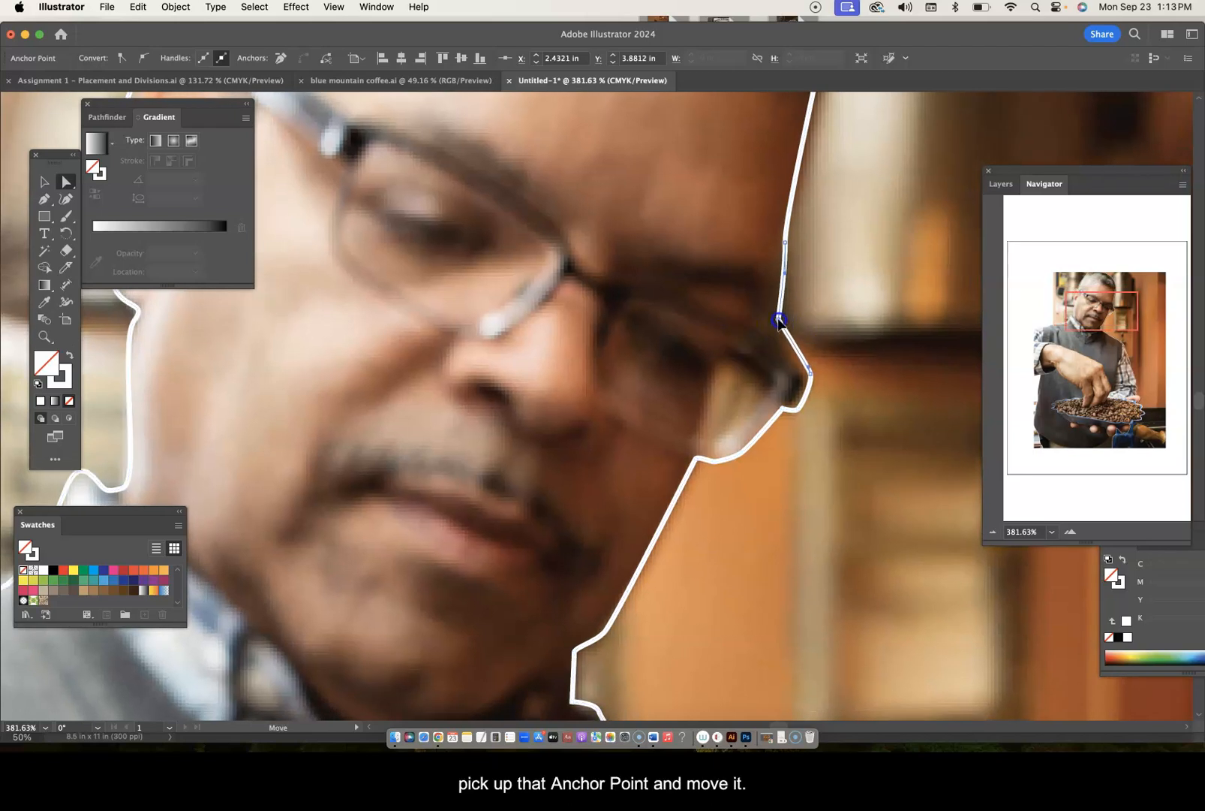
{"action": "mouse_move", "coordinate": [815, 404]}
{"action": "left_mouse_down"}
{"action": "mouse_move", "coordinate": [803, 421]}
{"action": "mouse_move", "coordinate": [806, 377]}
{"action": "left_mouse_up"}
{"action": "left_click", "coordinate": [779, 321]}
{"action": "left_click_drag", "start_coordinate": [781, 315], "coordinate": [784, 355]}
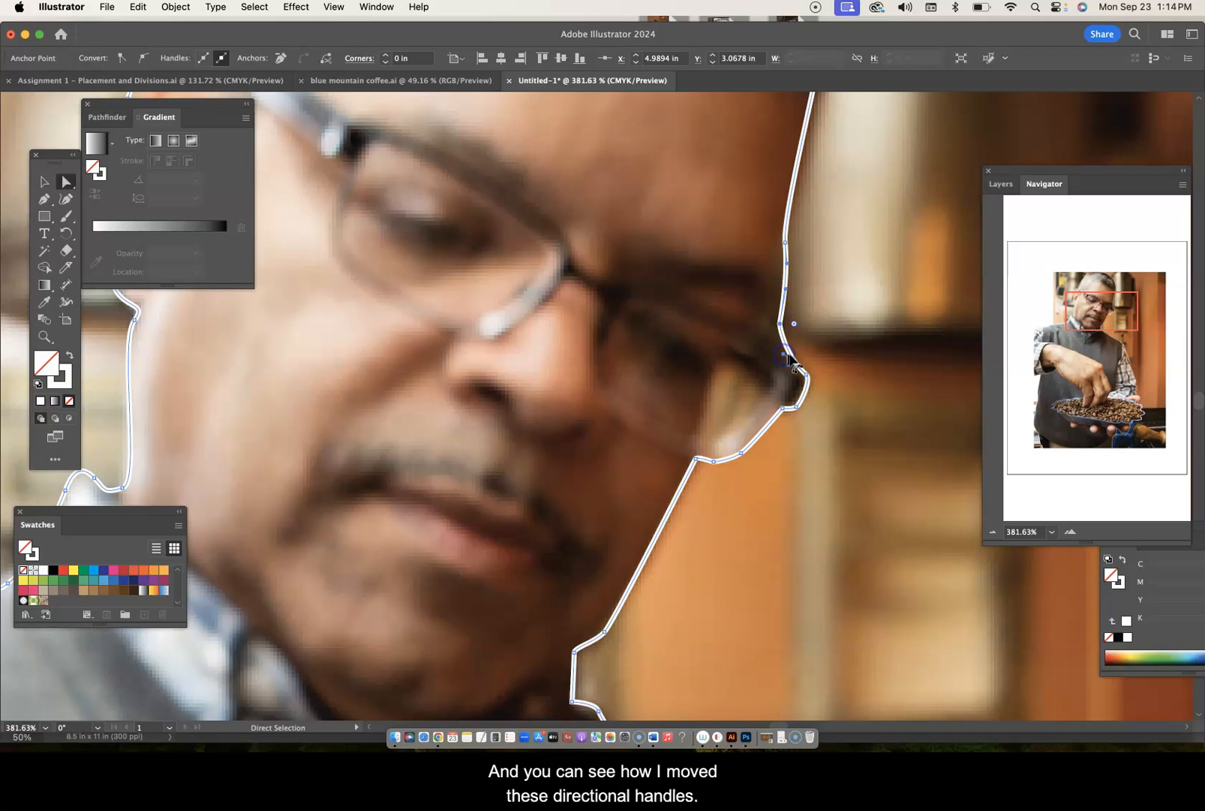
Fine-tune the anchor points along the lower rim of the glasses beside the cheek.
{"action": "left_click", "coordinate": [714, 461]}
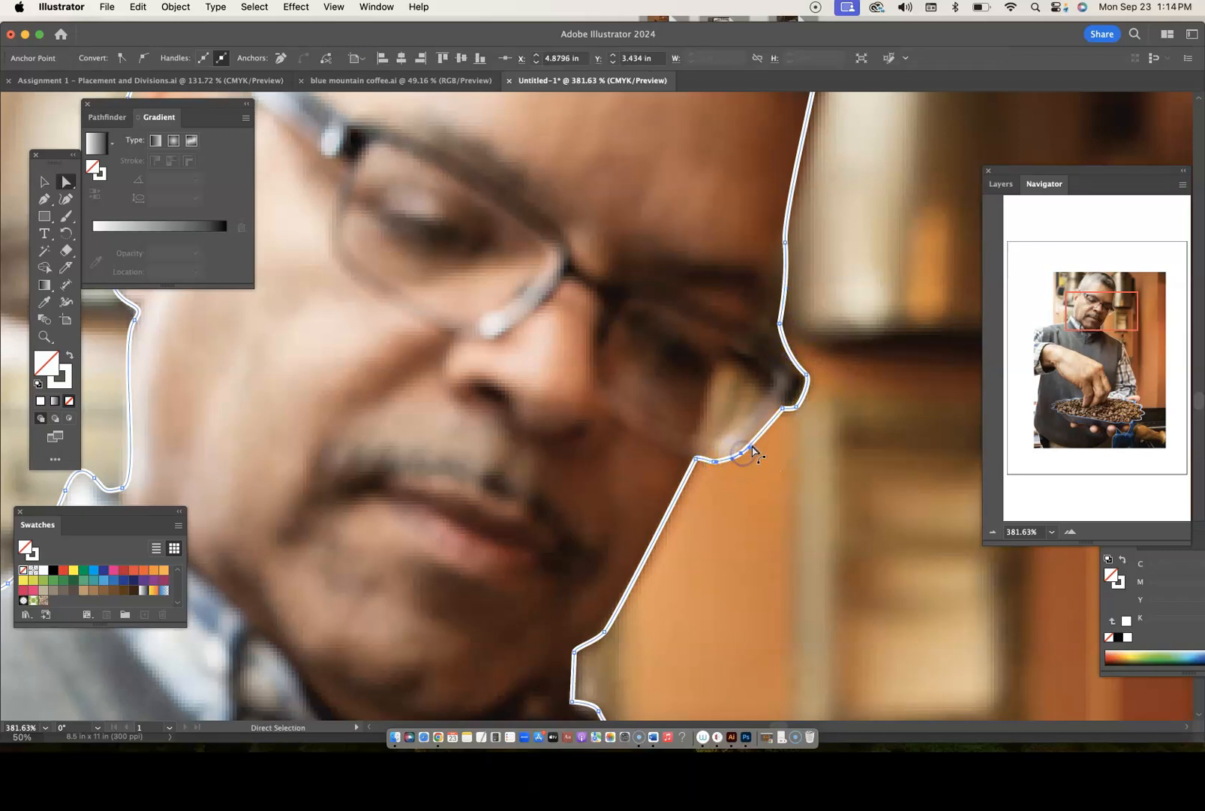
{"action": "mouse_move", "coordinate": [749, 448]}
{"action": "left_mouse_down"}
{"action": "mouse_move", "coordinate": [761, 454]}
{"action": "mouse_move", "coordinate": [755, 443]}
{"action": "left_mouse_up"}
{"action": "left_click", "coordinate": [700, 584]}
Reshape the curve between the hairline and the temple by adjusting the direction handle of its upper anchor point.
{"action": "scroll", "coordinate": [698, 589], "scroll_direction": "up", "scroll_amount": 10}
{"action": "left_click", "coordinate": [768, 307]}
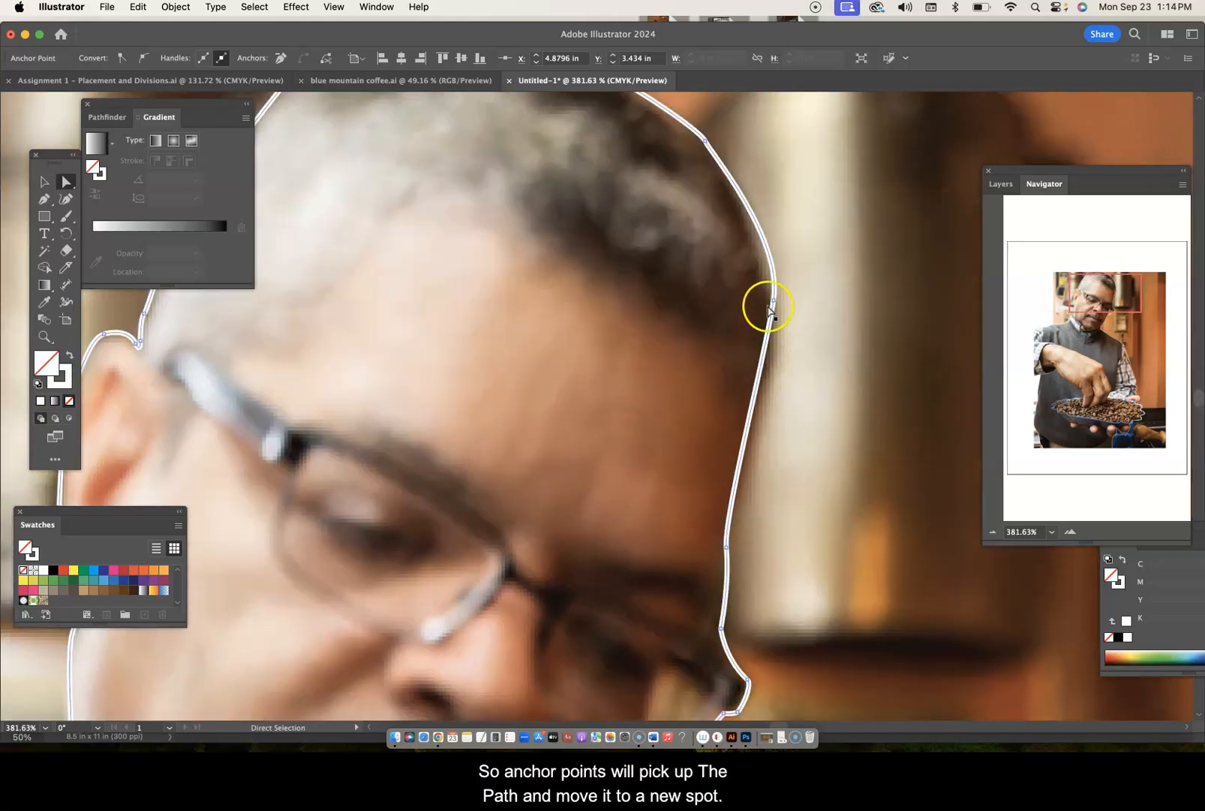
{"action": "left_click", "coordinate": [774, 301]}
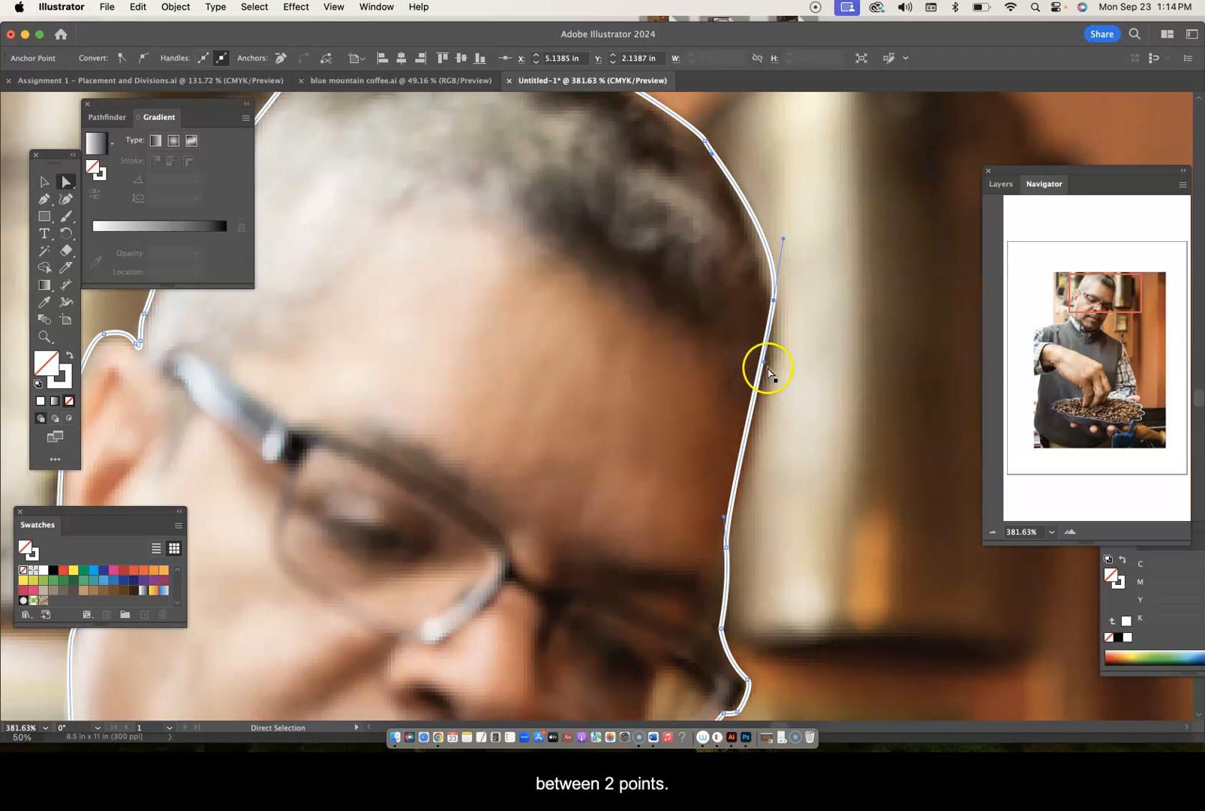
{"action": "left_click_drag", "start_coordinate": [764, 365], "coordinate": [761, 409]}
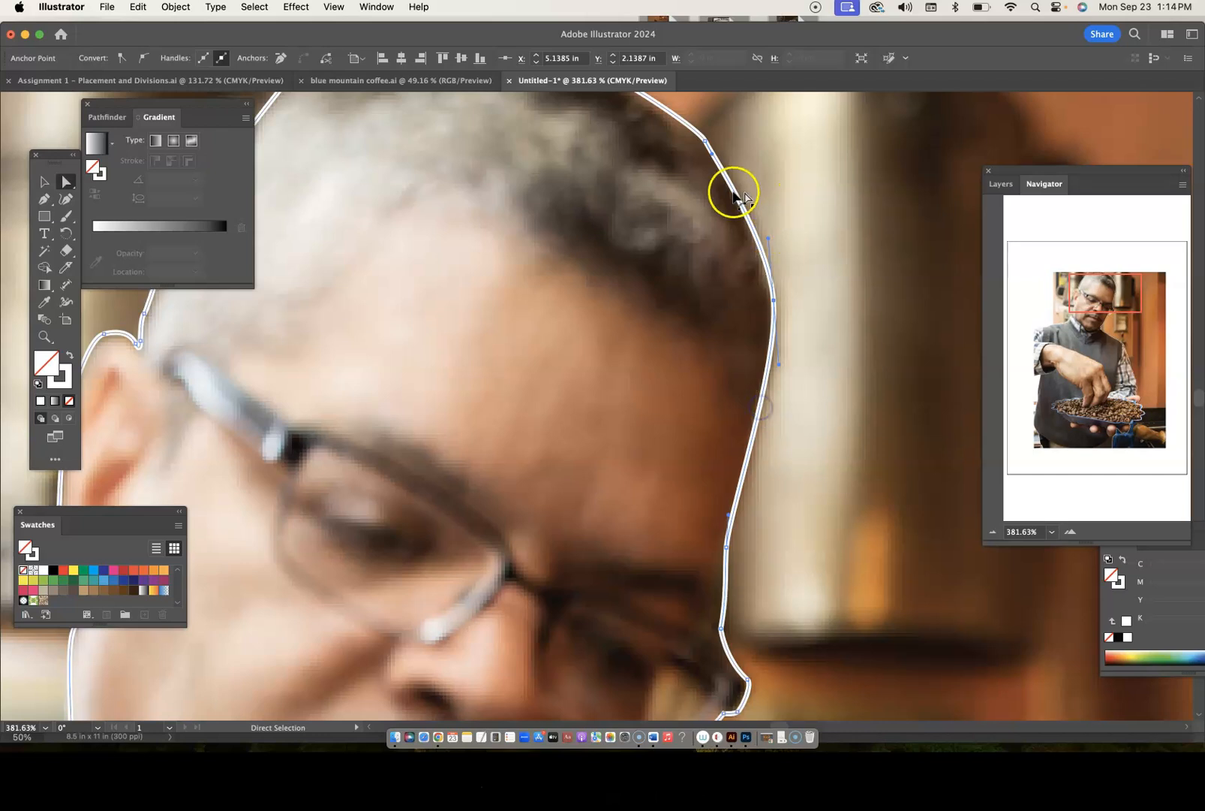
Move the anchor points and handles across the crown so the path fits the top of the hair.
{"action": "scroll", "coordinate": [751, 243], "scroll_direction": "up", "scroll_amount": 3}
{"action": "mouse_move", "coordinate": [772, 241]}
{"action": "left_mouse_down"}
{"action": "mouse_move", "coordinate": [788, 254]}
{"action": "mouse_move", "coordinate": [764, 236]}
{"action": "left_mouse_up"}
{"action": "left_click_drag", "start_coordinate": [630, 167], "coordinate": [686, 174]}
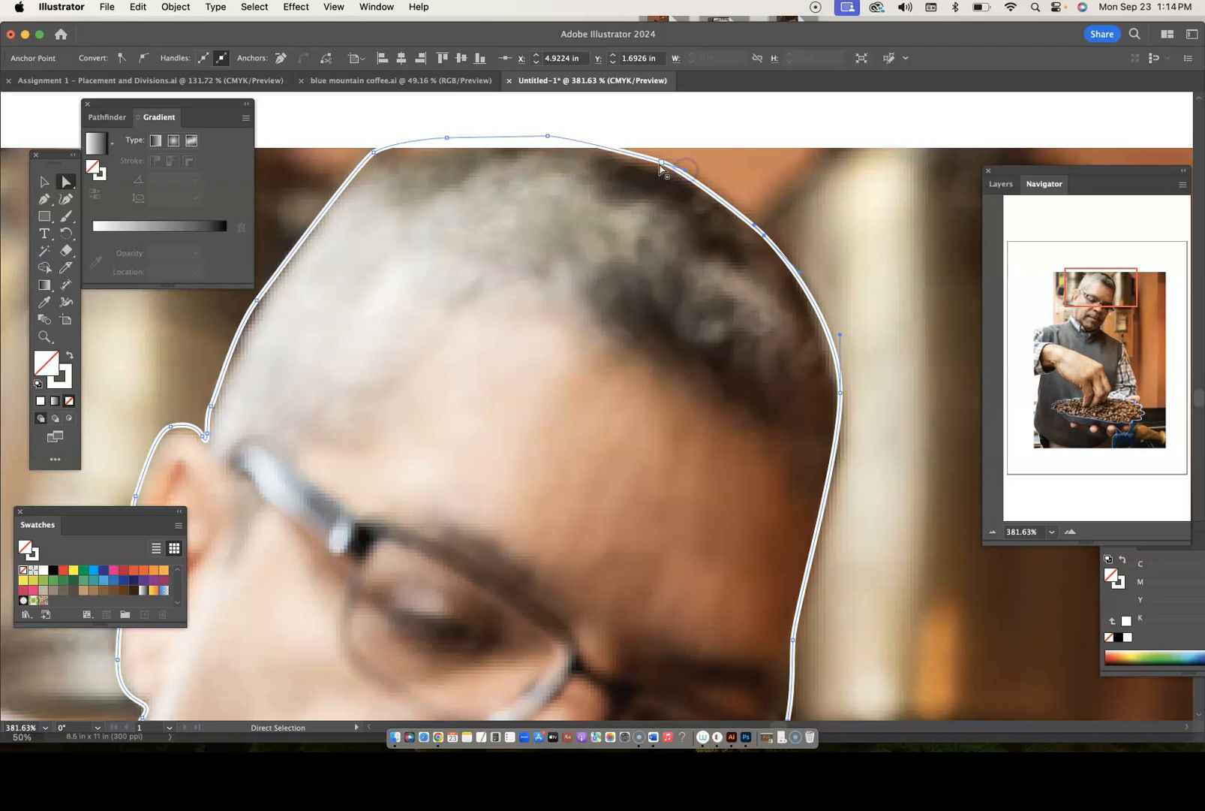
{"action": "left_click_drag", "start_coordinate": [585, 136], "coordinate": [452, 141]}
{"action": "left_click", "coordinate": [375, 154]}
{"action": "left_click_drag", "start_coordinate": [375, 154], "coordinate": [374, 161]}
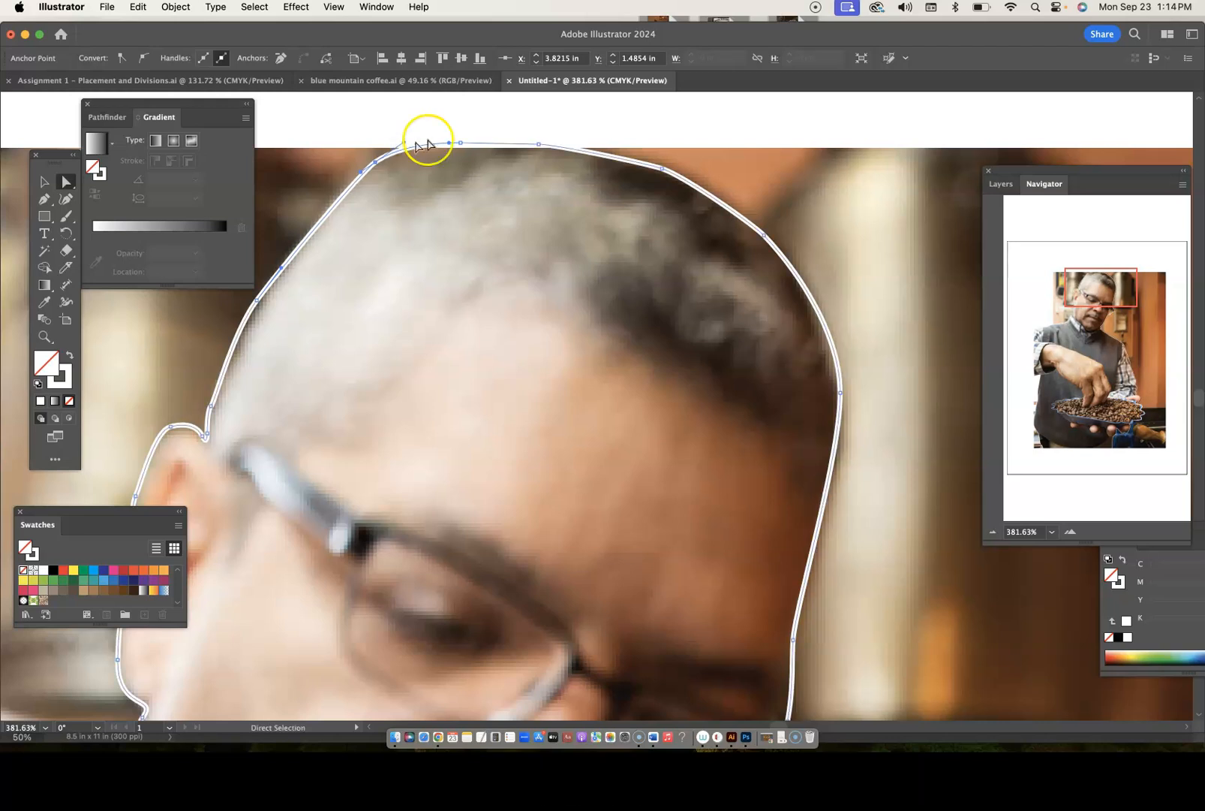
{"action": "left_click", "coordinate": [607, 153]}
{"action": "left_click_drag", "start_coordinate": [555, 146], "coordinate": [574, 154]}
{"action": "left_click", "coordinate": [516, 194]}
Reshape the path around the thumb tip above the tray by adjusting its anchor point's direction handle.
{"action": "scroll", "coordinate": [516, 194], "scroll_direction": "down", "scroll_amount": 5}
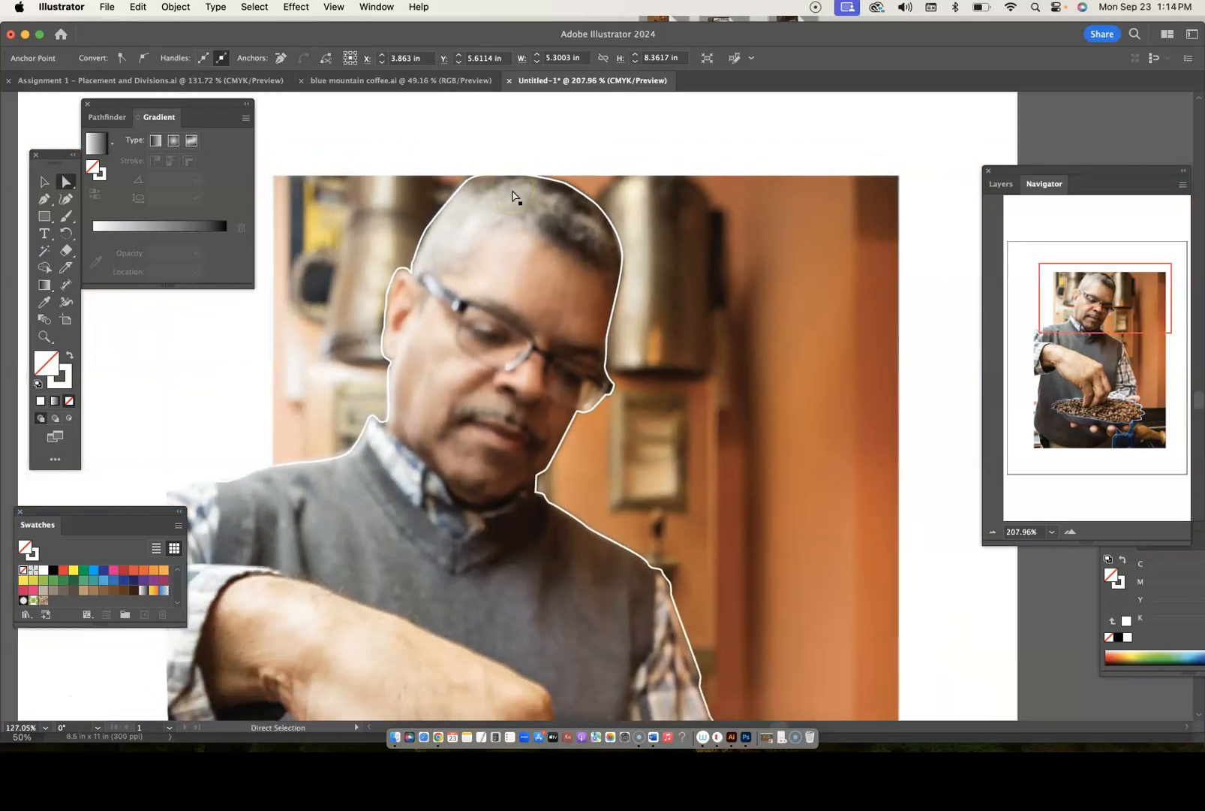
{"action": "scroll", "coordinate": [513, 195], "scroll_direction": "down", "scroll_amount": 3}
{"action": "scroll", "coordinate": [513, 195], "scroll_direction": "down", "scroll_amount": 10}
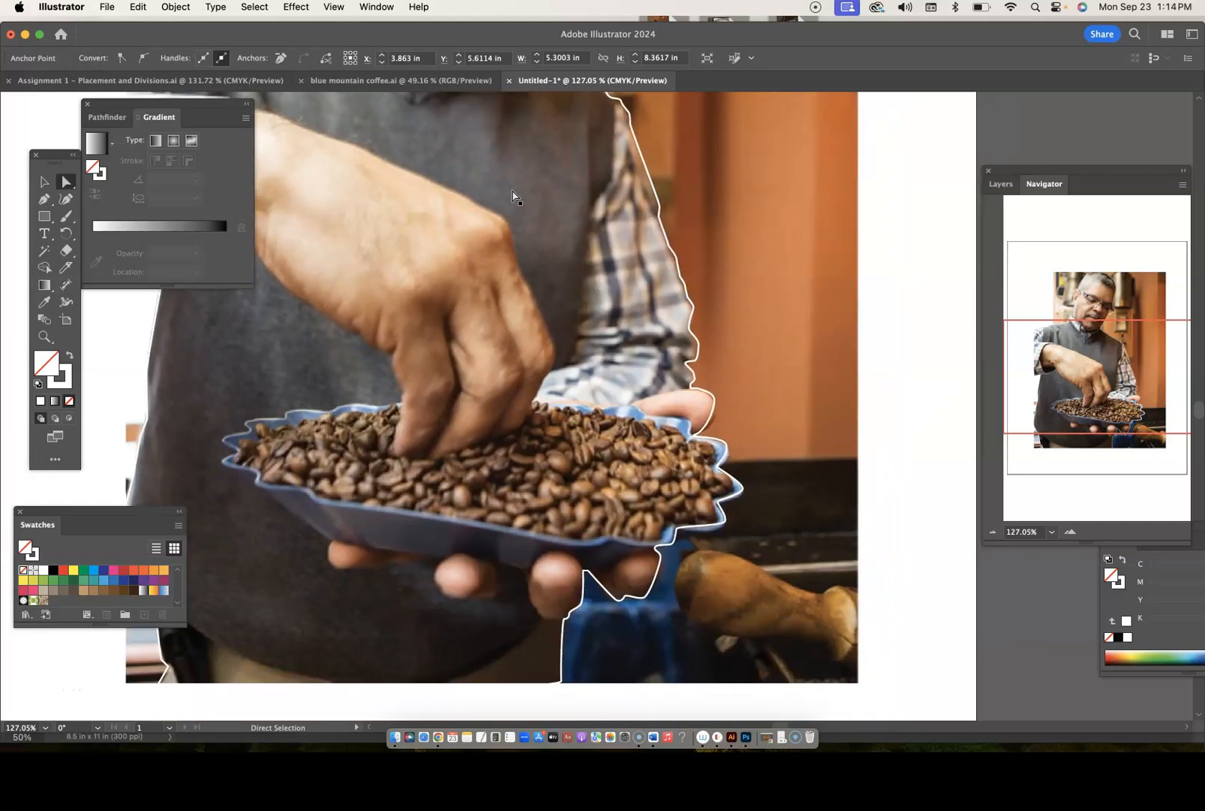
{"action": "scroll", "coordinate": [767, 318], "scroll_direction": "up", "scroll_amount": 5}
{"action": "scroll", "coordinate": [686, 464], "scroll_direction": "up", "scroll_amount": 5}
{"action": "left_click", "coordinate": [580, 434]}
{"action": "left_click_drag", "start_coordinate": [583, 431], "coordinate": [602, 513]}
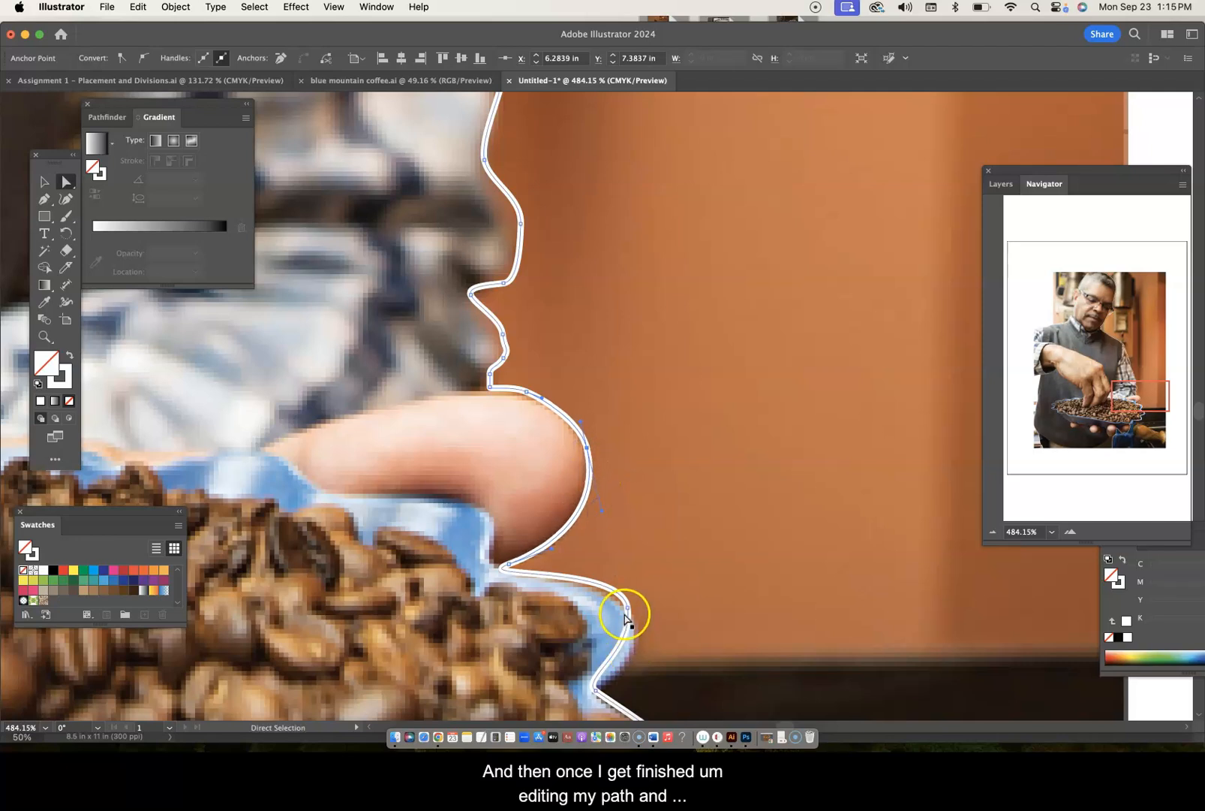
Move the anchor point just below the thumb outward to the tip of the tray's blue rim.
{"action": "left_click_drag", "start_coordinate": [628, 610], "coordinate": [631, 620]}
{"action": "left_click_drag", "start_coordinate": [638, 622], "coordinate": [634, 623]}
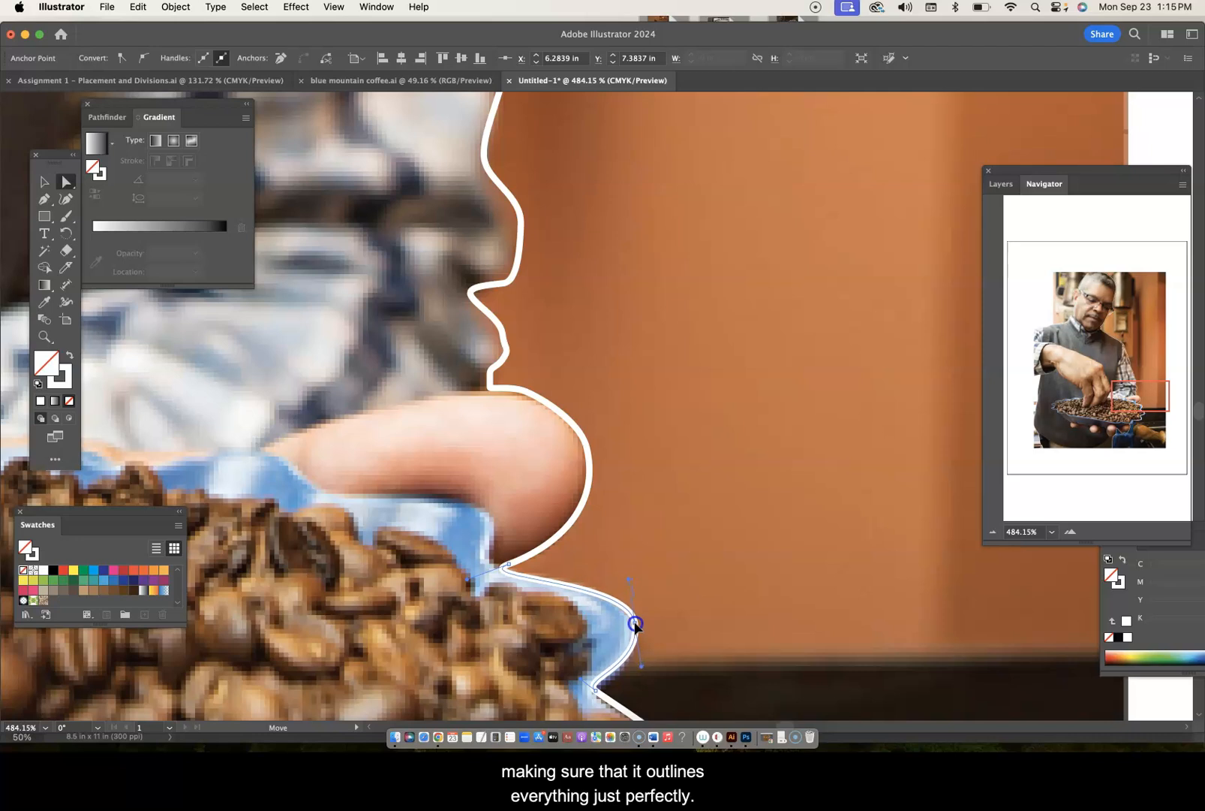
{"action": "left_click", "coordinate": [525, 573]}
Move the anchor points along the plaid sleeve above the thumb to fit the fabric's edge.
{"action": "scroll", "coordinate": [546, 573], "scroll_direction": "down", "scroll_amount": 1}
{"action": "left_click", "coordinate": [484, 288]}
{"action": "left_click", "coordinate": [516, 212]}
{"action": "left_click_drag", "start_coordinate": [516, 213], "coordinate": [507, 210]}
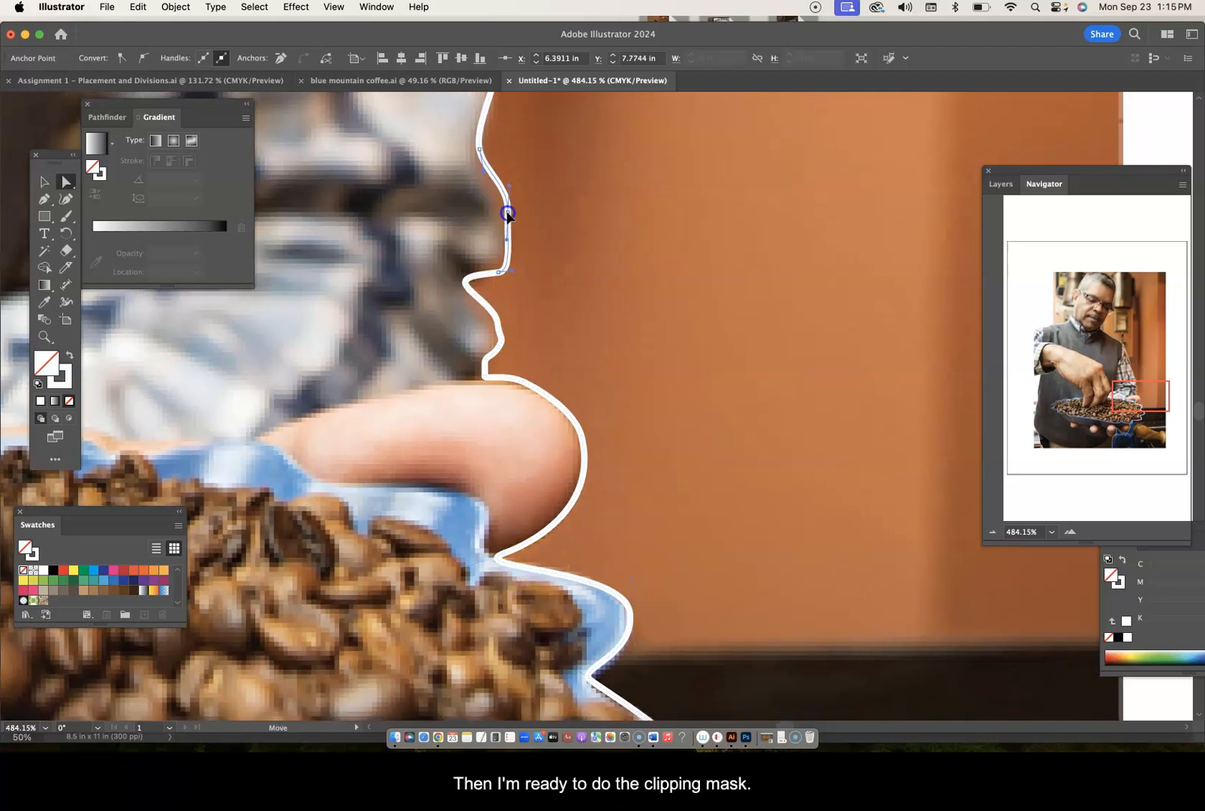
{"action": "left_click", "coordinate": [493, 162]}
{"action": "left_click_drag", "start_coordinate": [481, 147], "coordinate": [478, 161]}
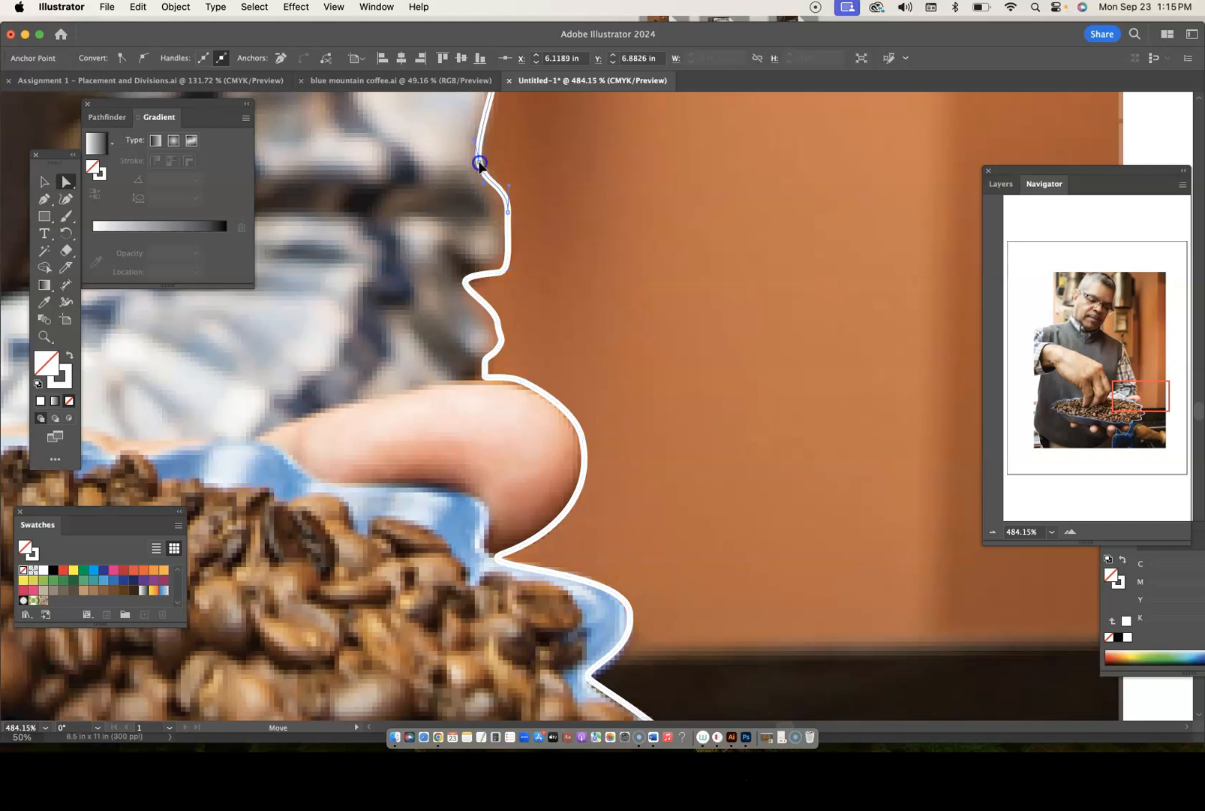
{"action": "left_click", "coordinate": [498, 273]}
Move the anchor points at the notch and outermost scallop of the tray's blue rim to fit its edge.
{"action": "left_click", "coordinate": [548, 345]}
{"action": "scroll", "coordinate": [548, 344], "scroll_direction": "down", "scroll_amount": 5}
{"action": "scroll", "coordinate": [570, 356], "scroll_direction": "down", "scroll_amount": 2}
{"action": "left_click_drag", "start_coordinate": [592, 362], "coordinate": [588, 404]}
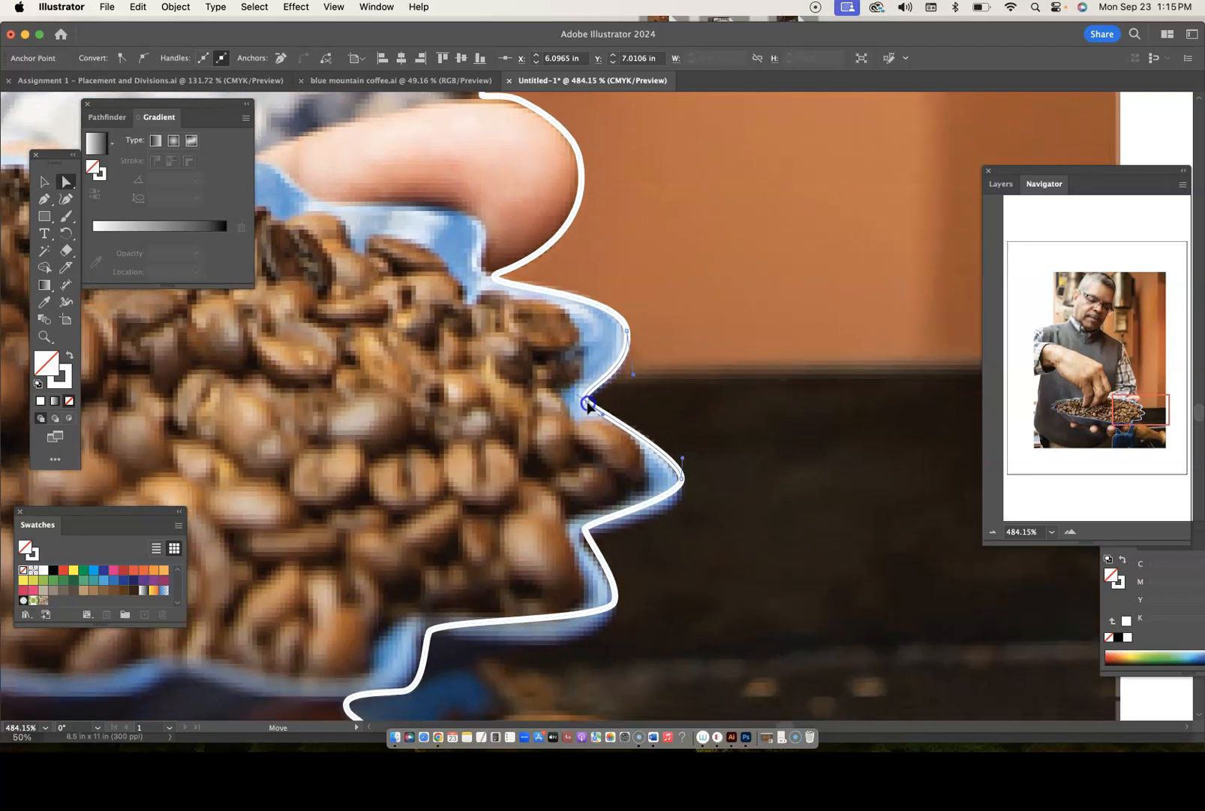
{"action": "left_click", "coordinate": [681, 478]}
{"action": "left_click_drag", "start_coordinate": [682, 478], "coordinate": [682, 485]}
{"action": "left_click", "coordinate": [674, 506]}
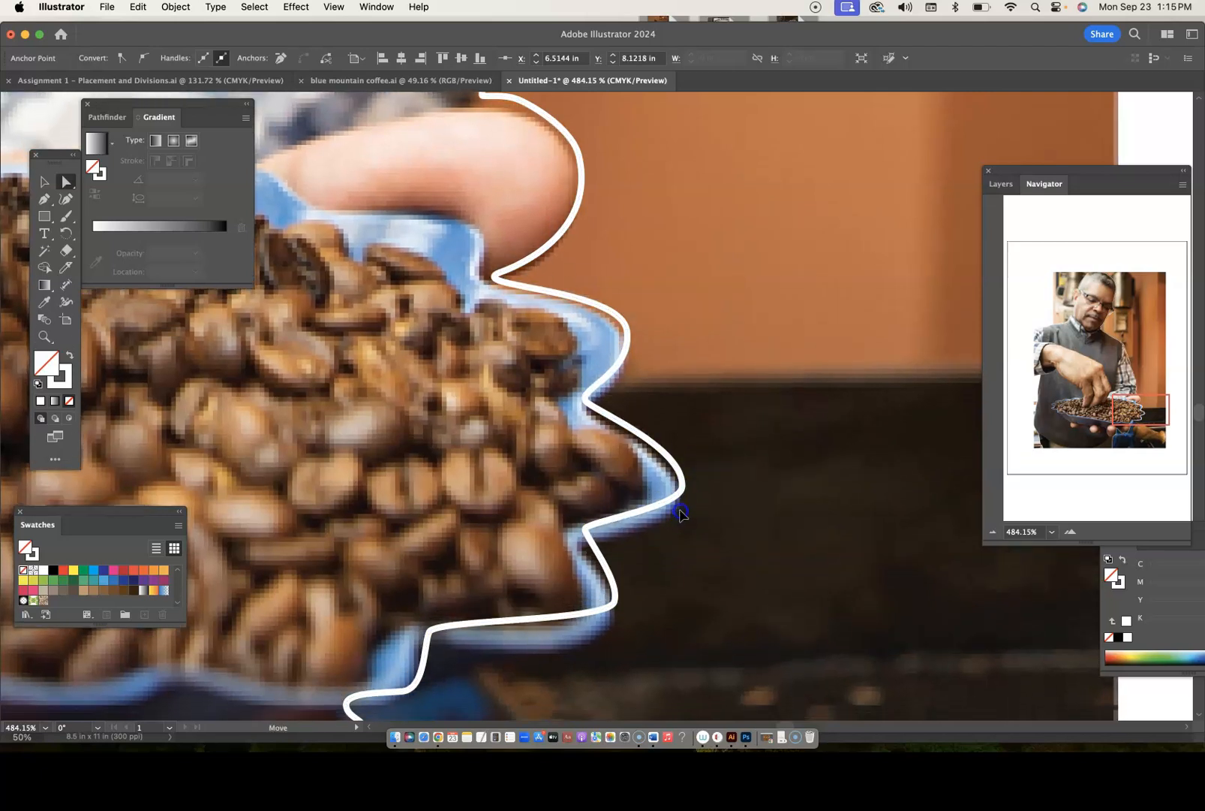
Show the contents of Layer 1 and lock the photo beneath the traced path.
{"action": "left_click", "coordinate": [680, 528]}
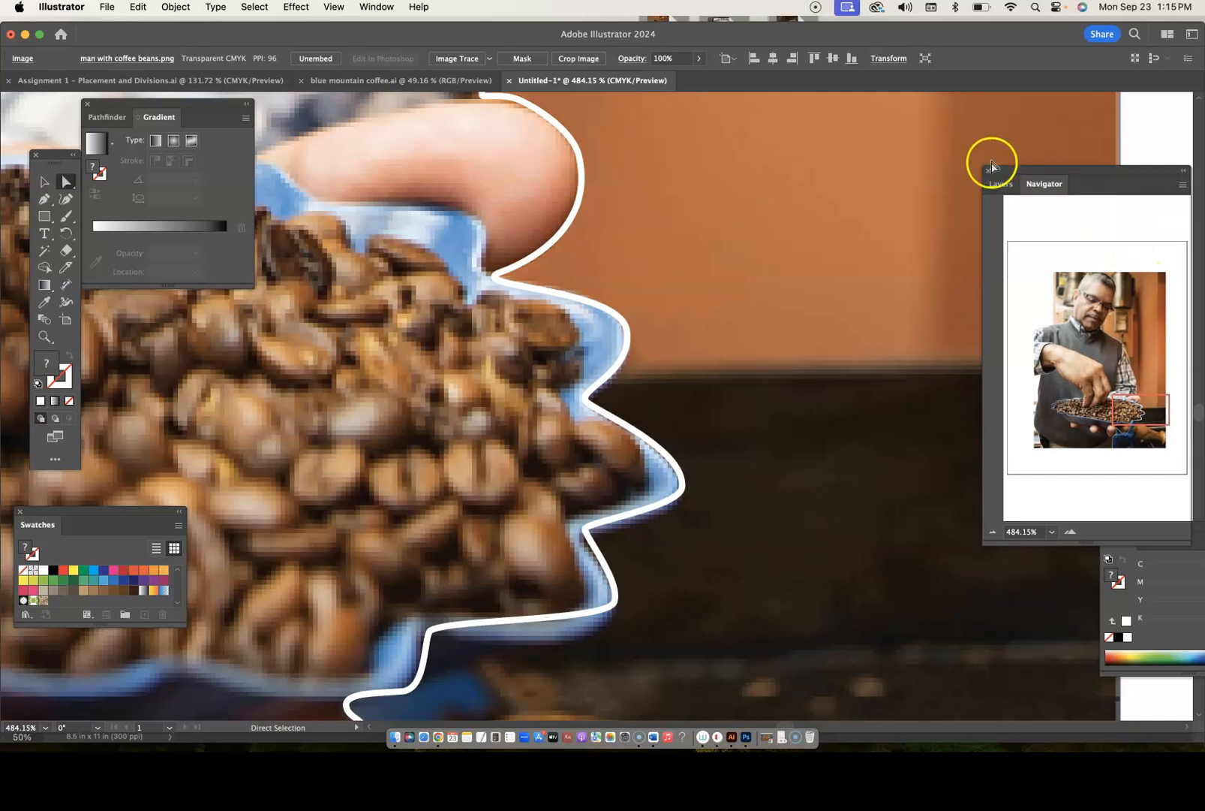
{"action": "left_click", "coordinate": [1000, 183]}
{"action": "left_click", "coordinate": [1029, 233]}
{"action": "left_click", "coordinate": [1010, 263]}
Extend the lower scallop's direction handle downward and move the anchor point in the notch above it onto the rim's edge.
{"action": "left_click", "coordinate": [607, 569]}
{"action": "left_click", "coordinate": [599, 612]}
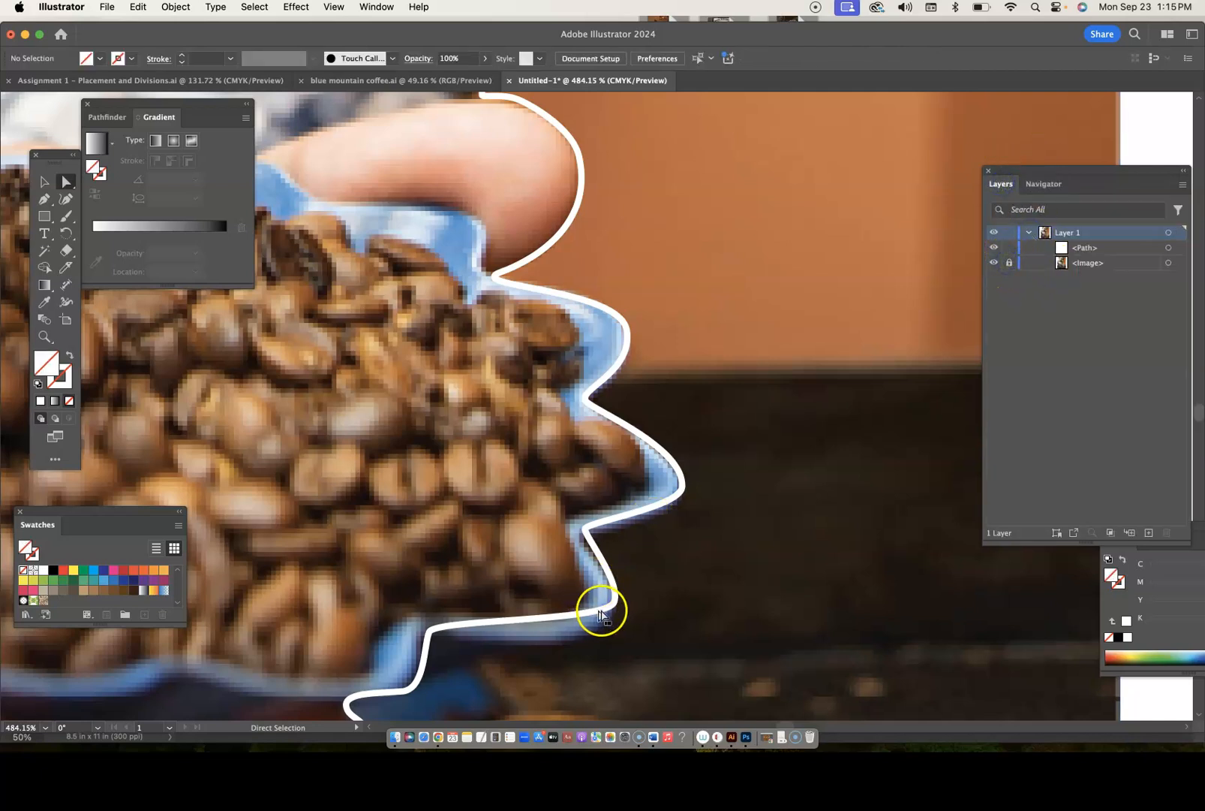
{"action": "left_click_drag", "start_coordinate": [608, 630], "coordinate": [599, 673]}
{"action": "left_click_drag", "start_coordinate": [587, 557], "coordinate": [585, 536]}
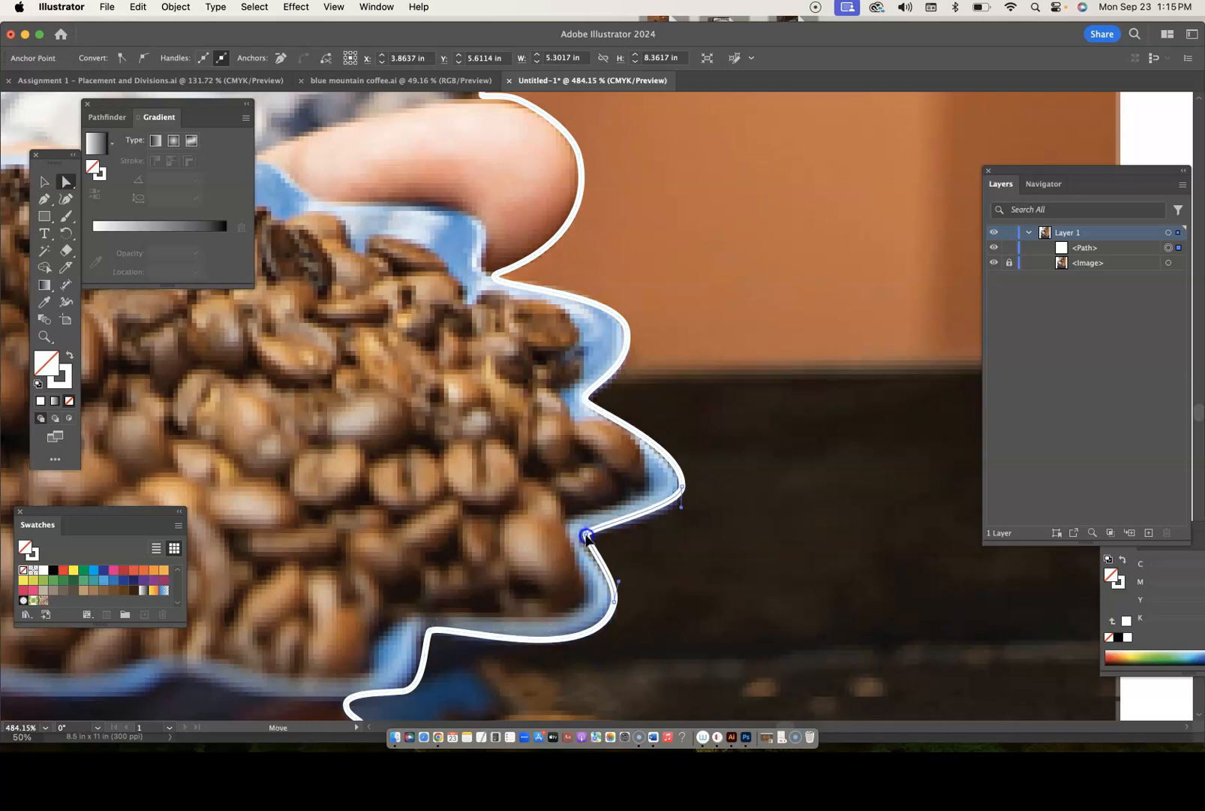
Lengthen the outermost scallop's lower direction handle and adjust the anchor point at the rim's lower corner.
{"action": "left_click", "coordinate": [679, 518]}
{"action": "left_click", "coordinate": [680, 489]}
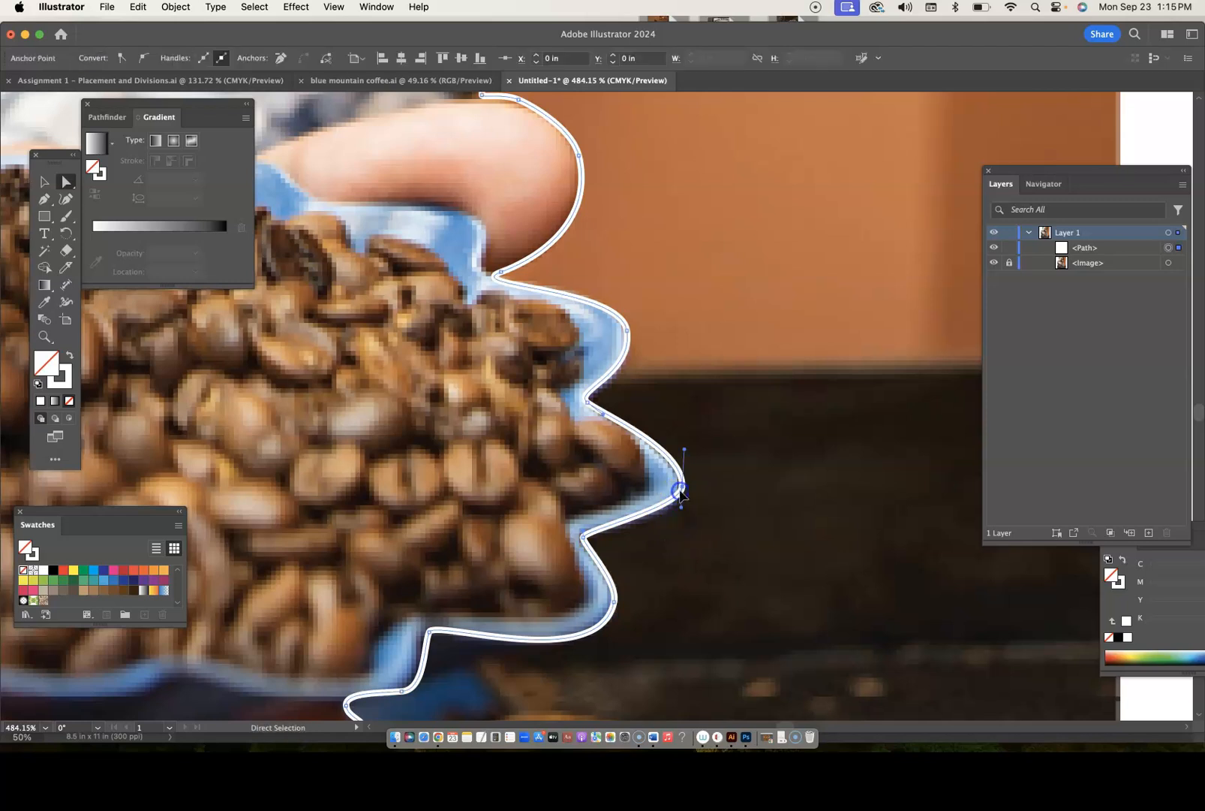
{"action": "left_click_drag", "start_coordinate": [678, 501], "coordinate": [678, 516]}
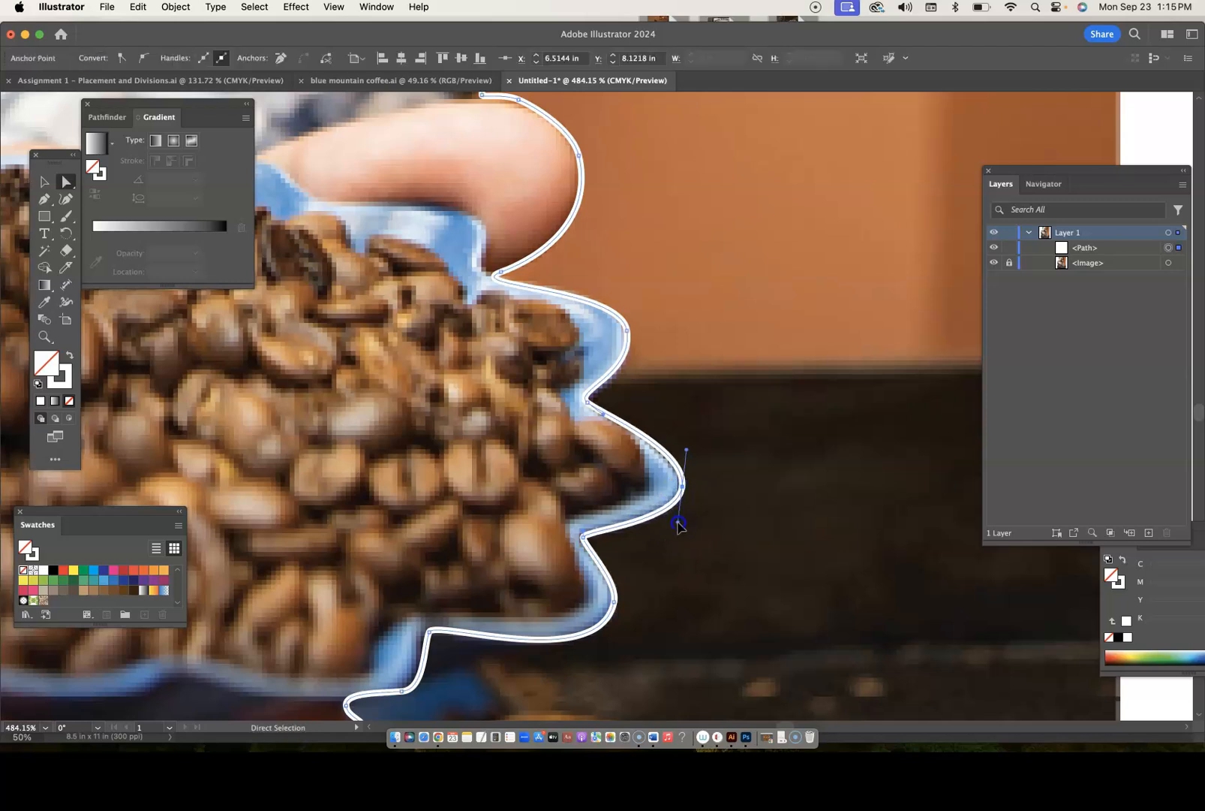
{"action": "left_click", "coordinate": [430, 632]}
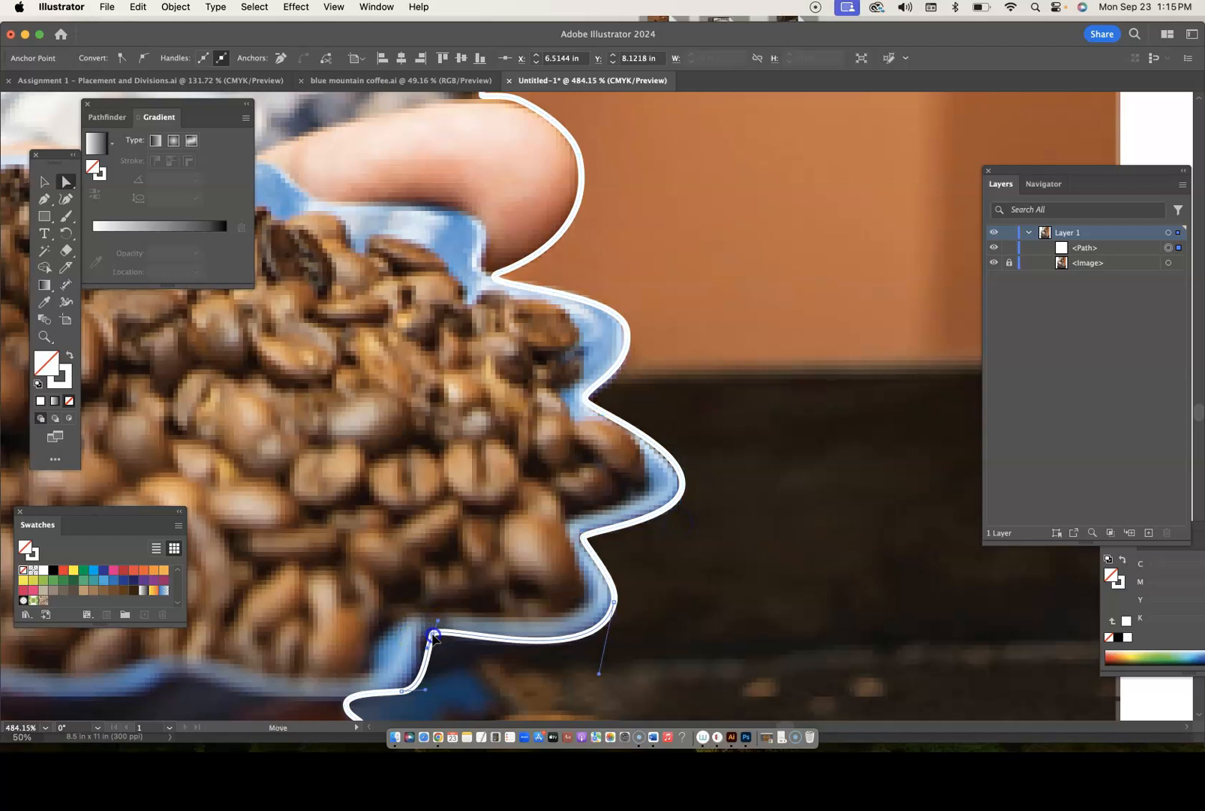
Reshape the path around the fingertip below the tray's outer end by extending its handle and adjusting the lower anchor point.
{"action": "scroll", "coordinate": [508, 622], "scroll_direction": "down", "scroll_amount": 5}
{"action": "scroll", "coordinate": [509, 622], "scroll_direction": "down", "scroll_amount": 1}
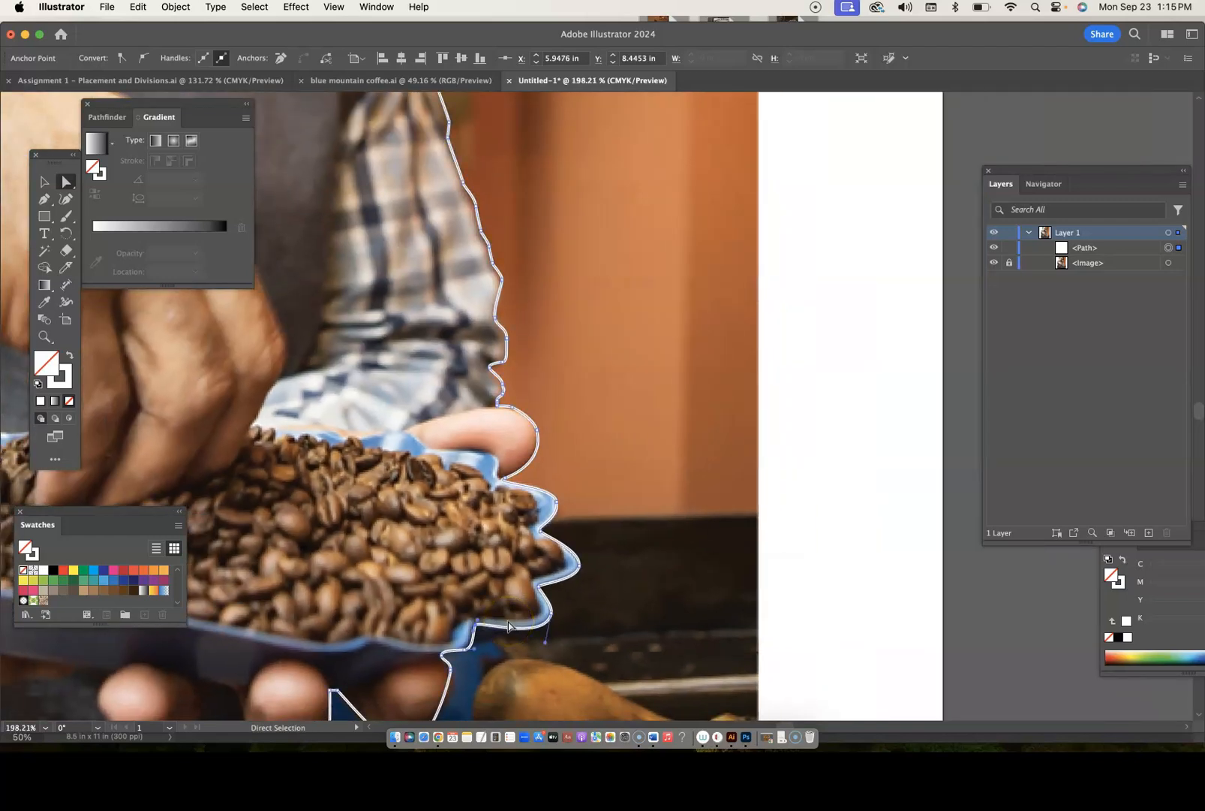
{"action": "scroll", "coordinate": [508, 622], "scroll_direction": "down", "scroll_amount": 6}
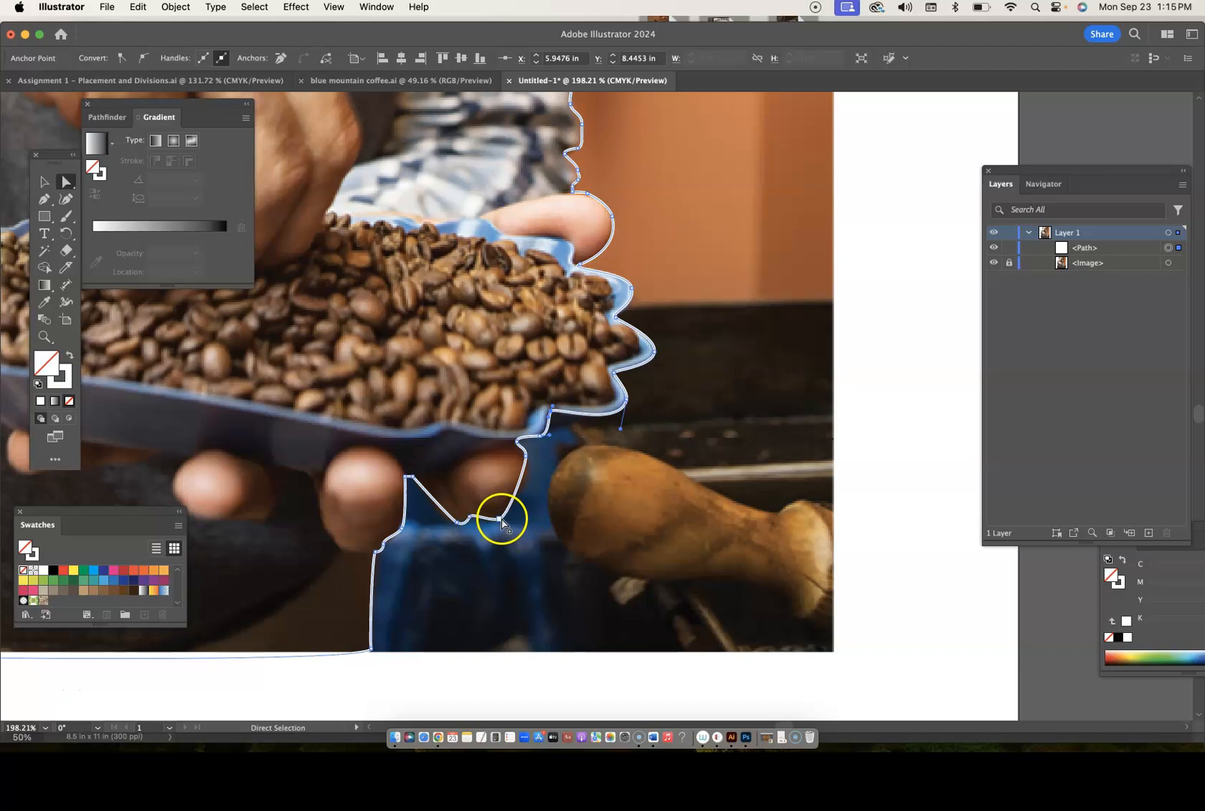
{"action": "left_click", "coordinate": [528, 463]}
{"action": "left_click_drag", "start_coordinate": [527, 465], "coordinate": [543, 490]}
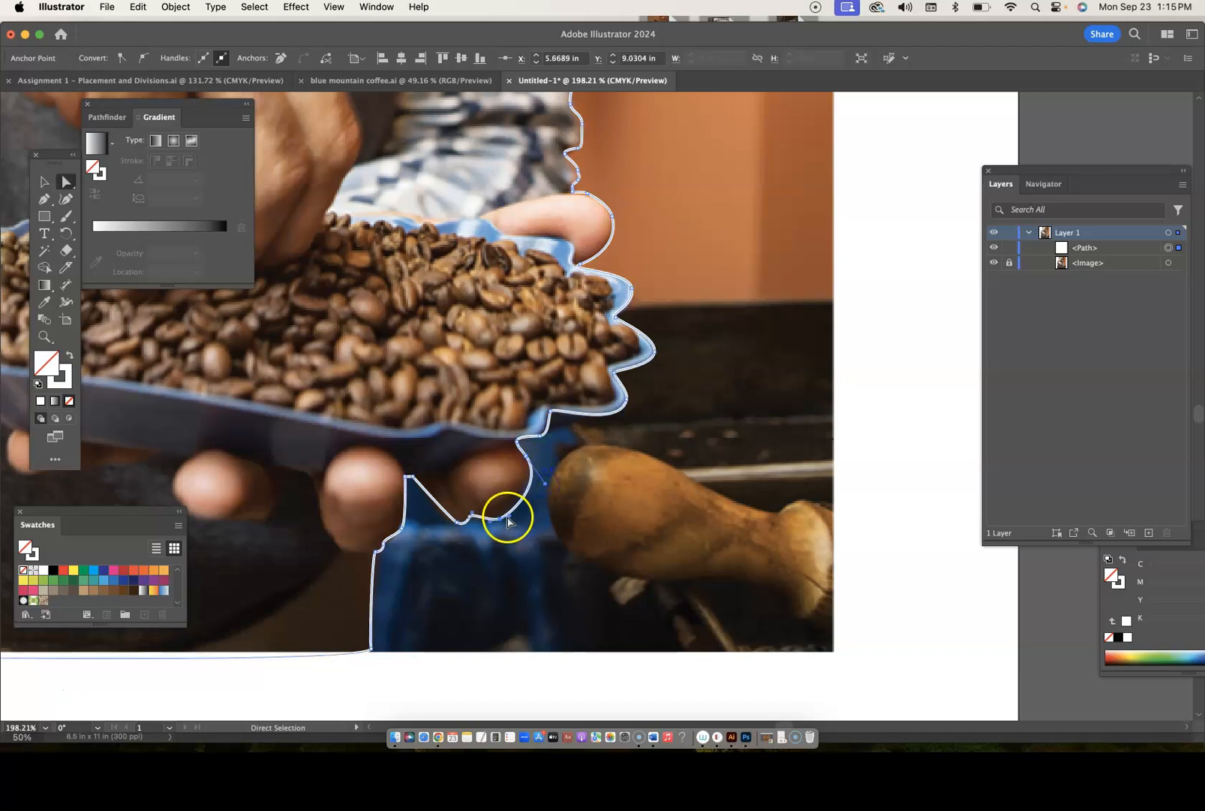
{"action": "left_click", "coordinate": [520, 511]}
{"action": "left_click", "coordinate": [463, 541]}
Examine the traced path along the tray, sleeve and shoulders, then the whole figure with the artboard fitted in view.
{"action": "scroll", "coordinate": [463, 541], "scroll_direction": "down", "scroll_amount": 5}
{"action": "scroll", "coordinate": [463, 541], "scroll_direction": "left", "scroll_amount": 6}
{"action": "scroll", "coordinate": [461, 545], "scroll_direction": "up", "scroll_amount": 3}
{"action": "scroll", "coordinate": [461, 545], "scroll_direction": "left", "scroll_amount": 8}
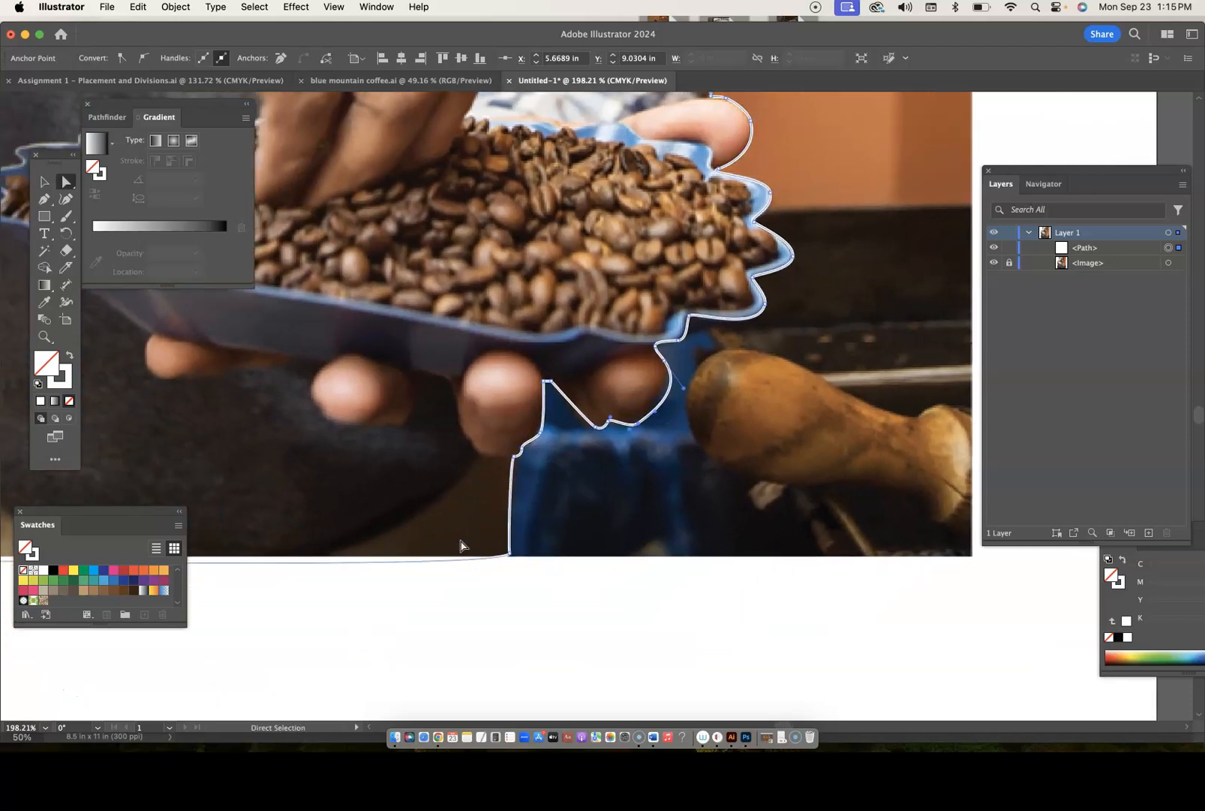
{"action": "scroll", "coordinate": [461, 545], "scroll_direction": "up", "scroll_amount": 2}
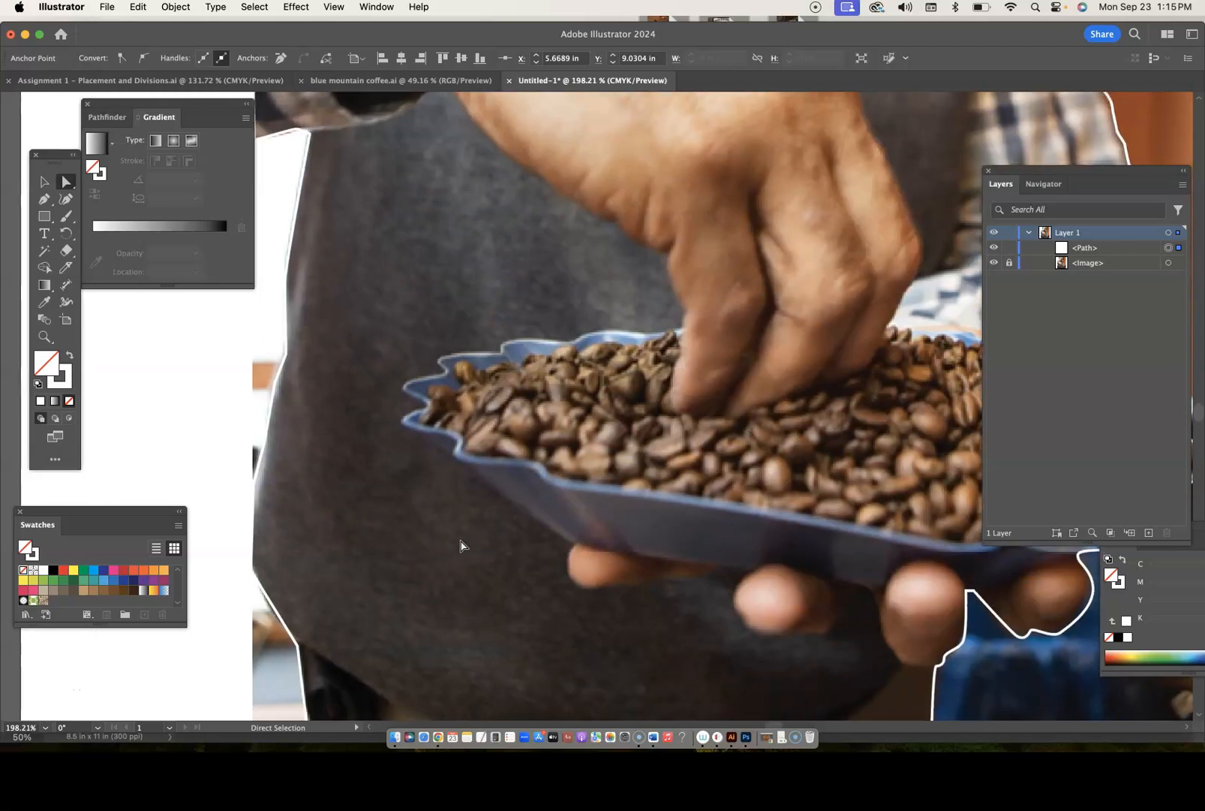
{"action": "scroll", "coordinate": [461, 545], "scroll_direction": "up", "scroll_amount": 4}
{"action": "scroll", "coordinate": [461, 545], "scroll_direction": "up", "scroll_amount": 7}
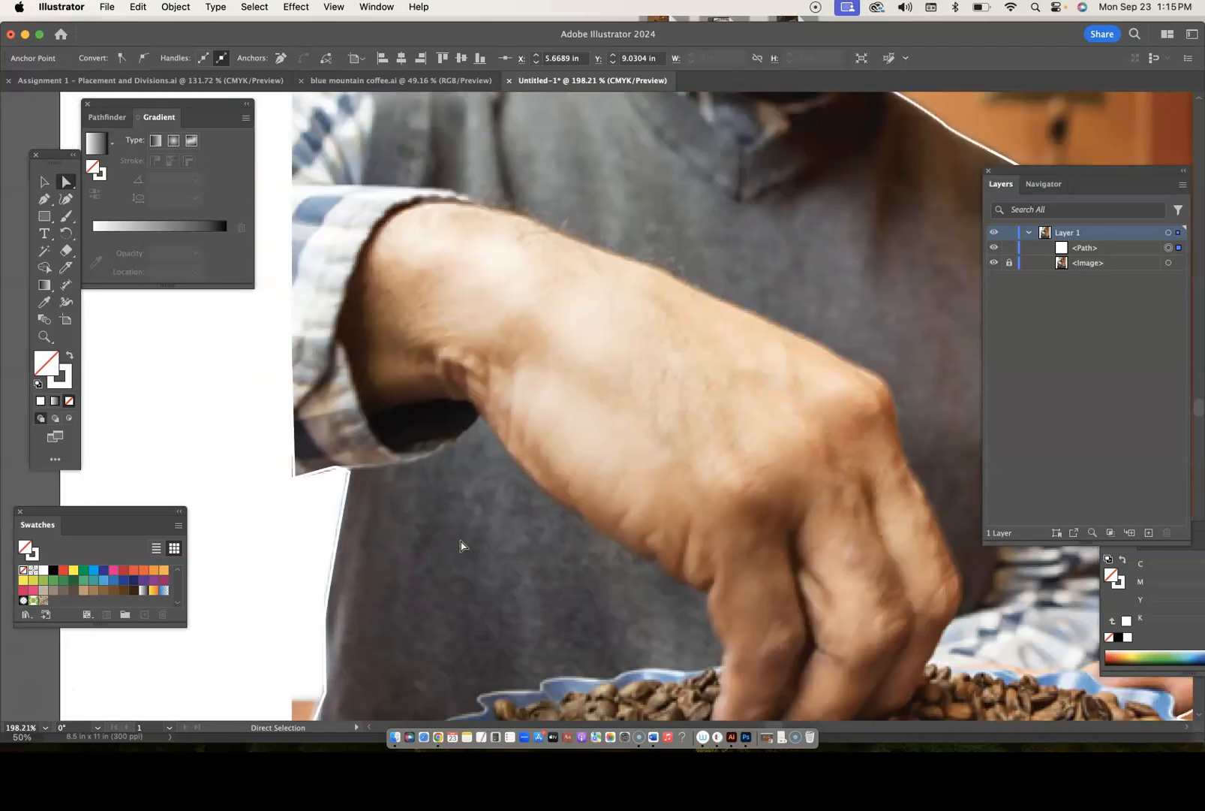
{"action": "scroll", "coordinate": [461, 545], "scroll_direction": "right", "scroll_amount": 2}
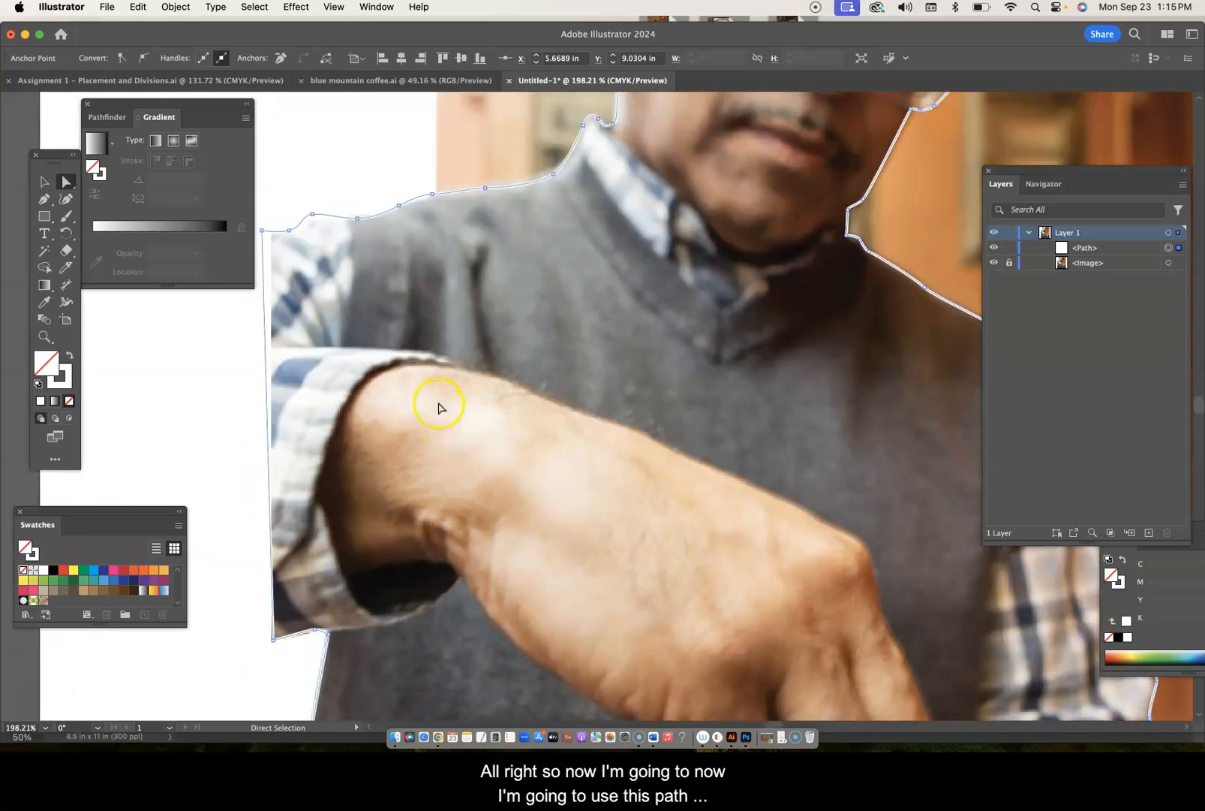
{"action": "key", "text": "super+0"}
{"action": "scroll", "coordinate": [434, 413], "scroll_direction": "down", "scroll_amount": 3}
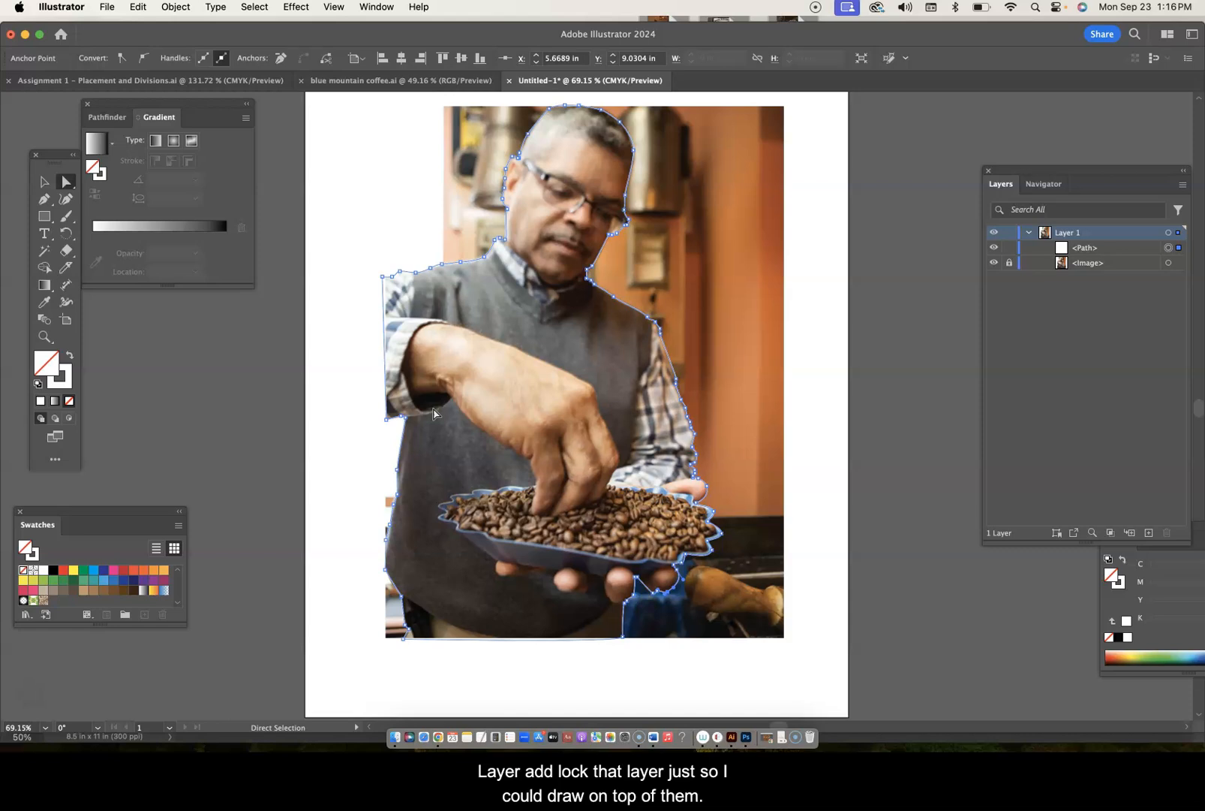
Unlock the photo and select it together with the traced path.
{"action": "left_click", "coordinate": [1090, 252]}
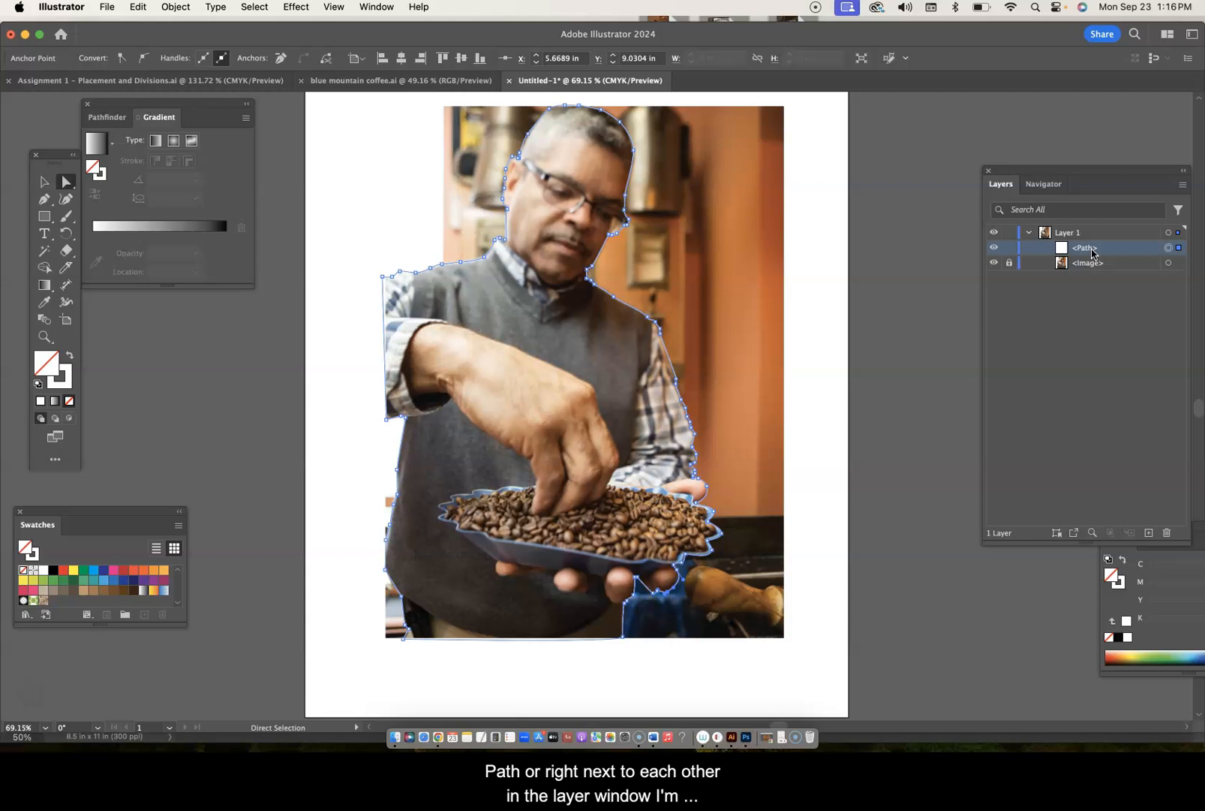
{"action": "left_click", "coordinate": [1010, 262]}
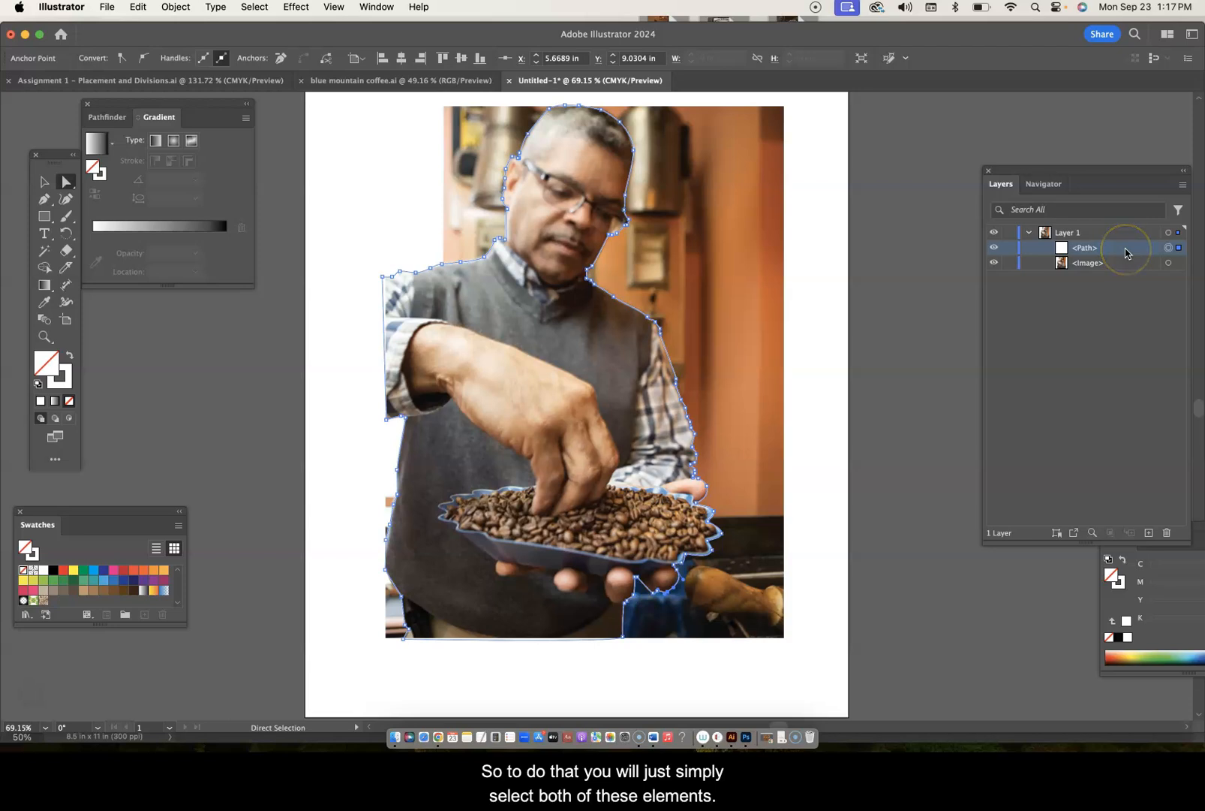
{"action": "left_click", "coordinate": [1170, 265], "text": "shift"}
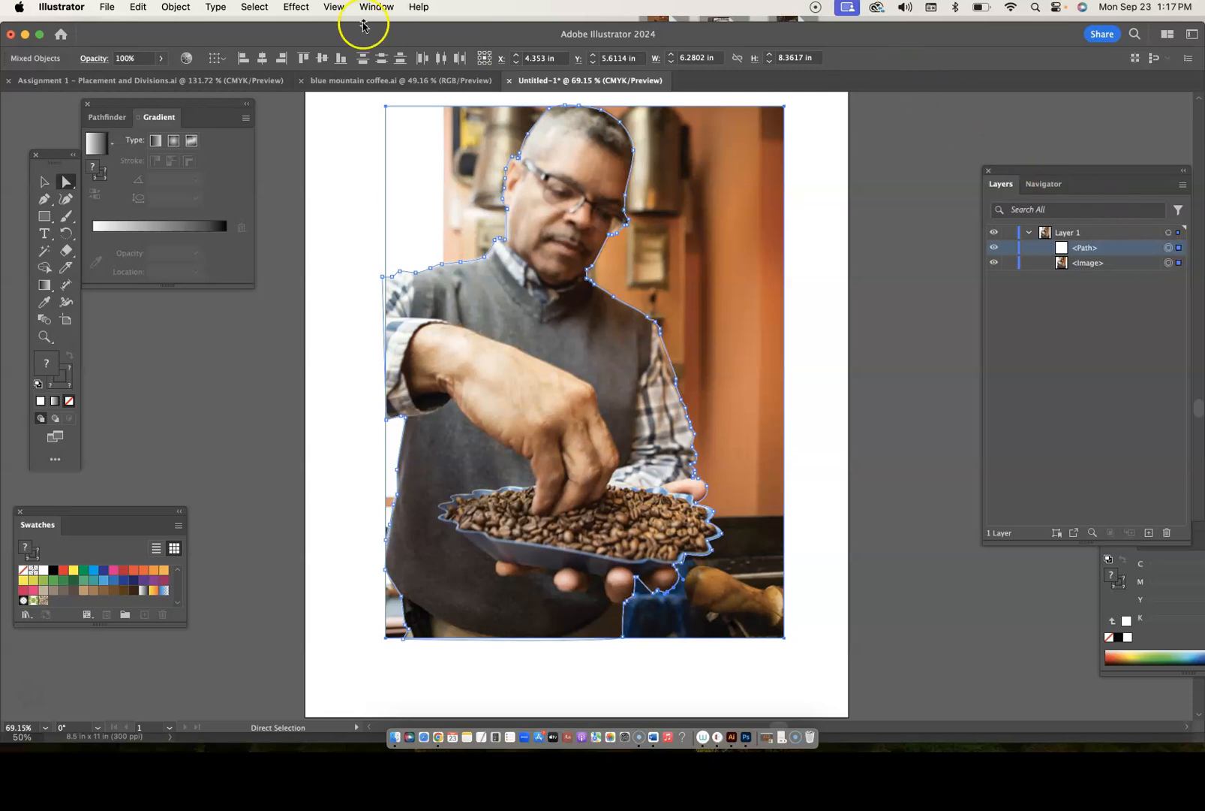
Make a clipping mask from the path and photo to cut out the man, and deselect the artwork.
{"action": "left_click", "coordinate": [179, 8]}
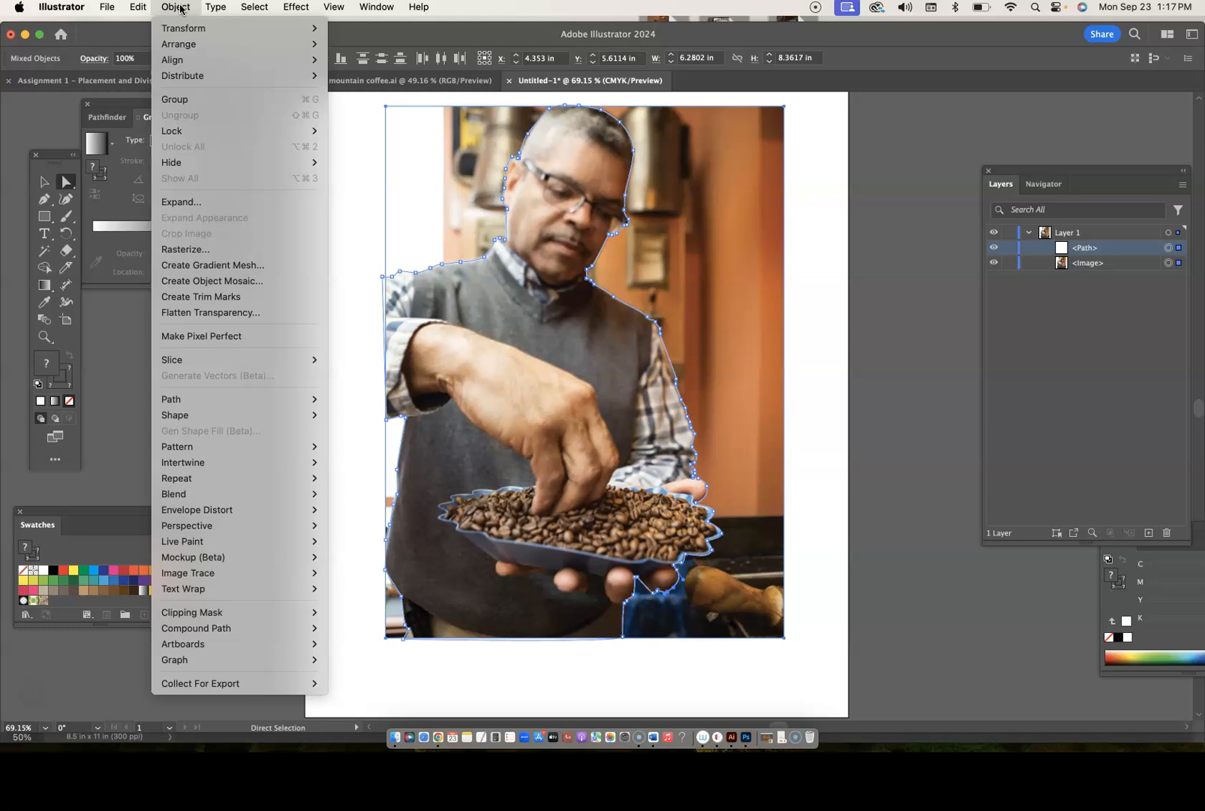
{"action": "left_click", "coordinate": [199, 612]}
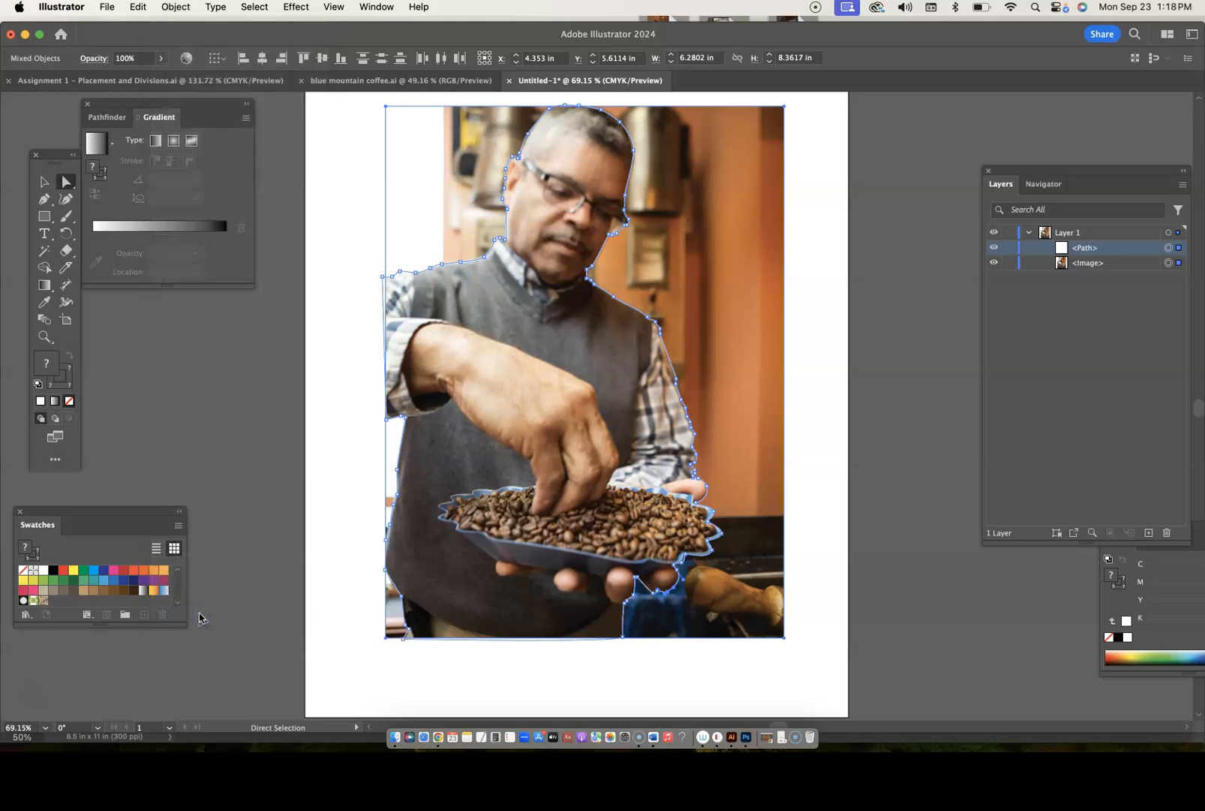
{"action": "left_click", "coordinate": [176, 7]}
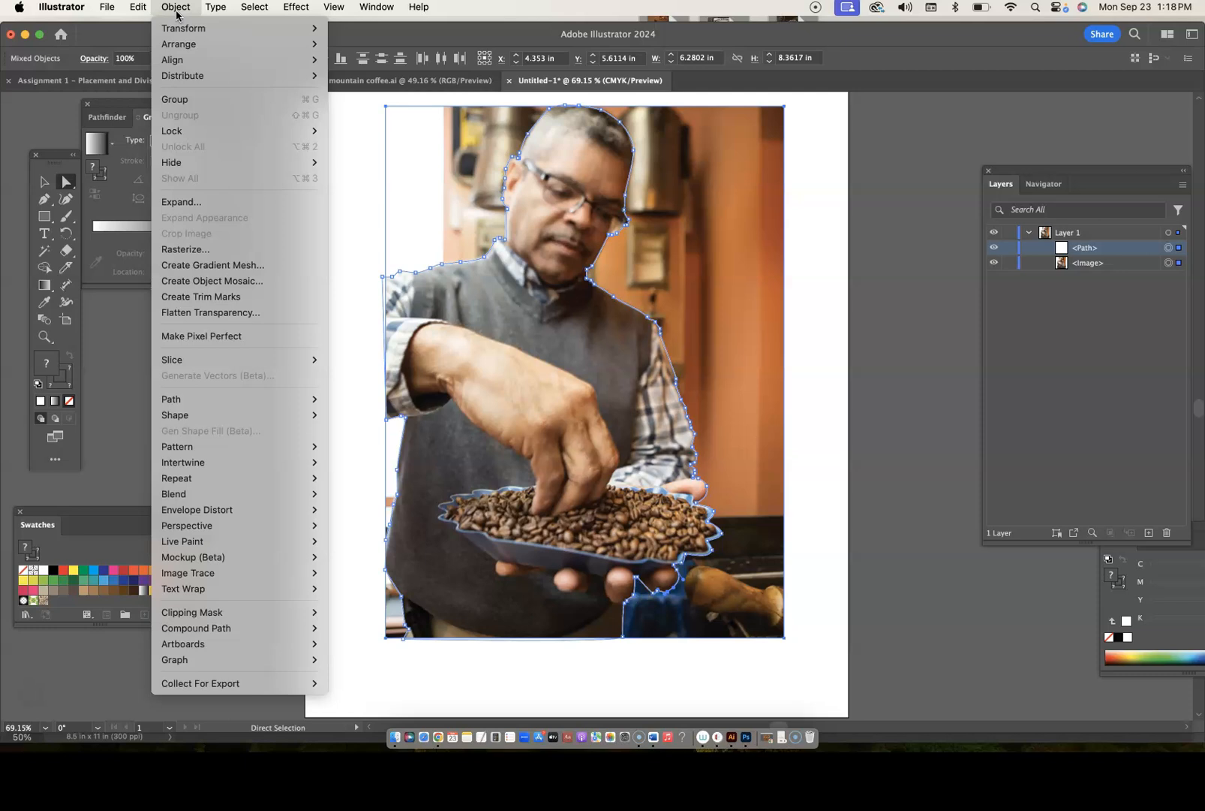
{"action": "mouse_move", "coordinate": [213, 616]}
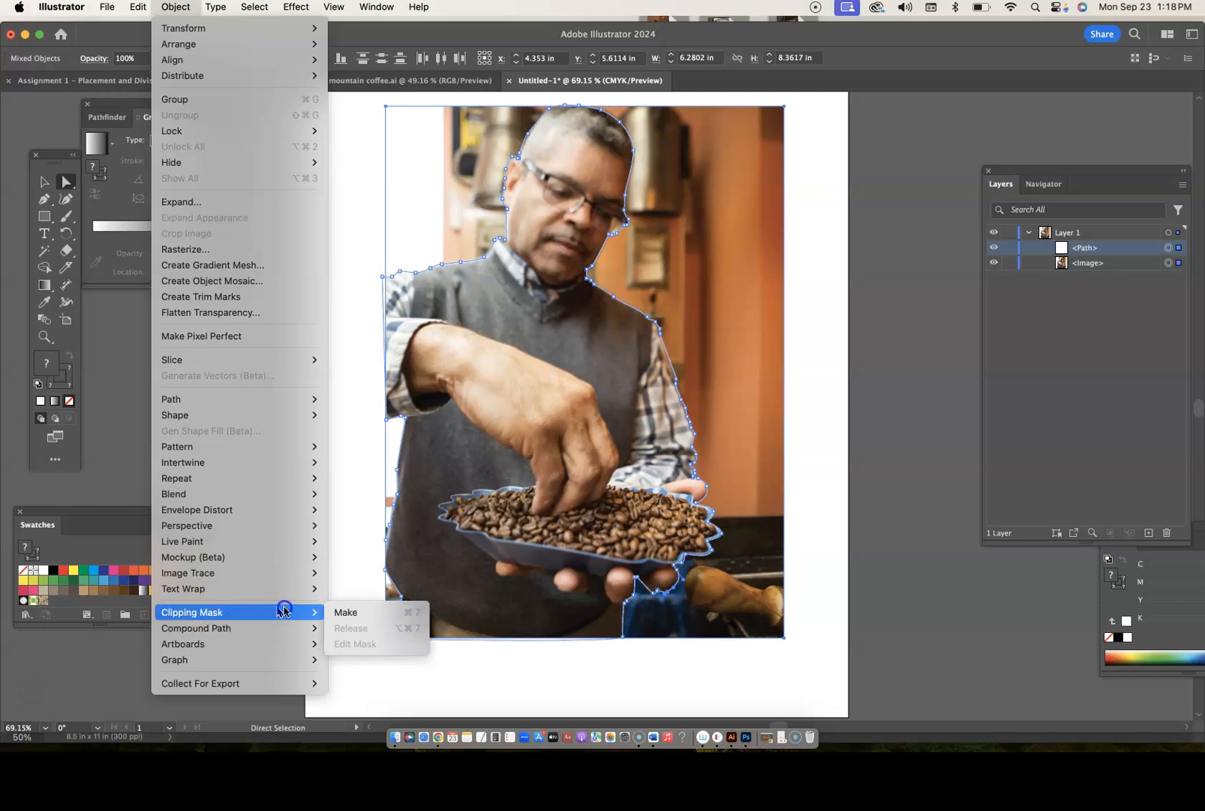
{"action": "left_click", "coordinate": [342, 613]}
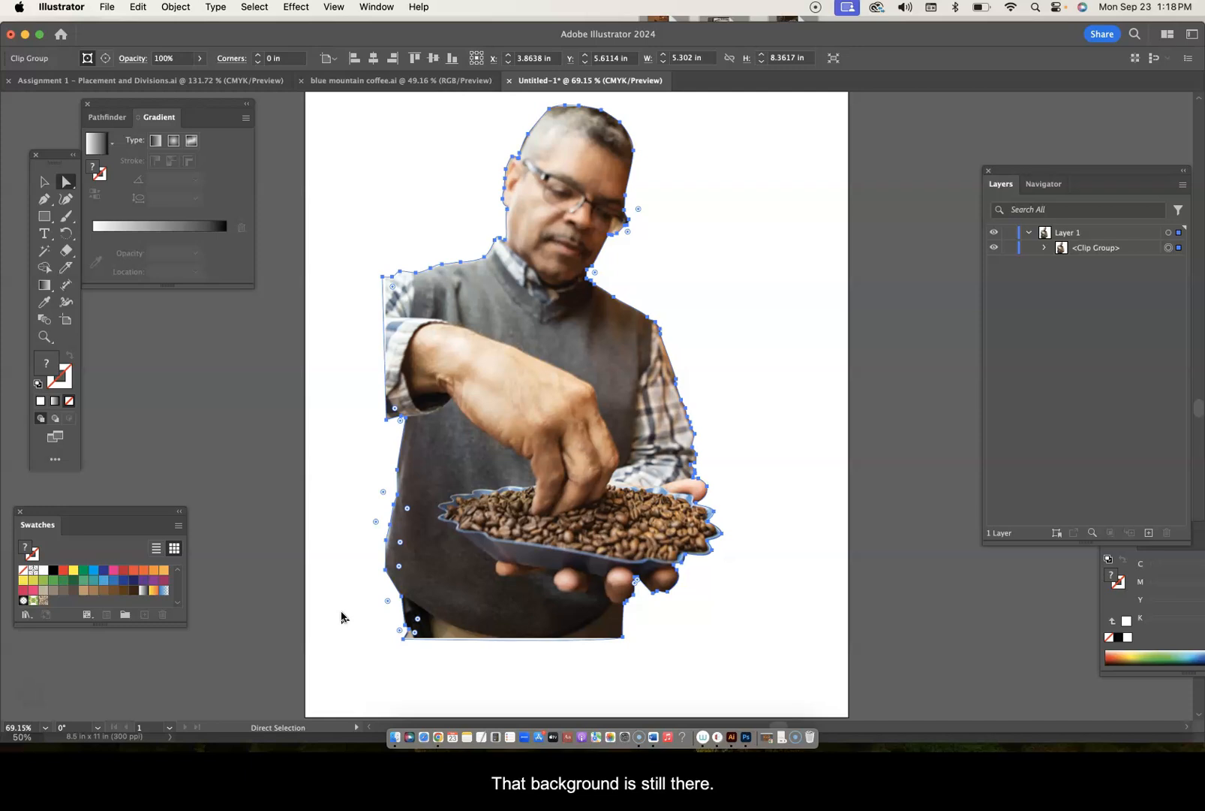
{"action": "left_click", "coordinate": [813, 406]}
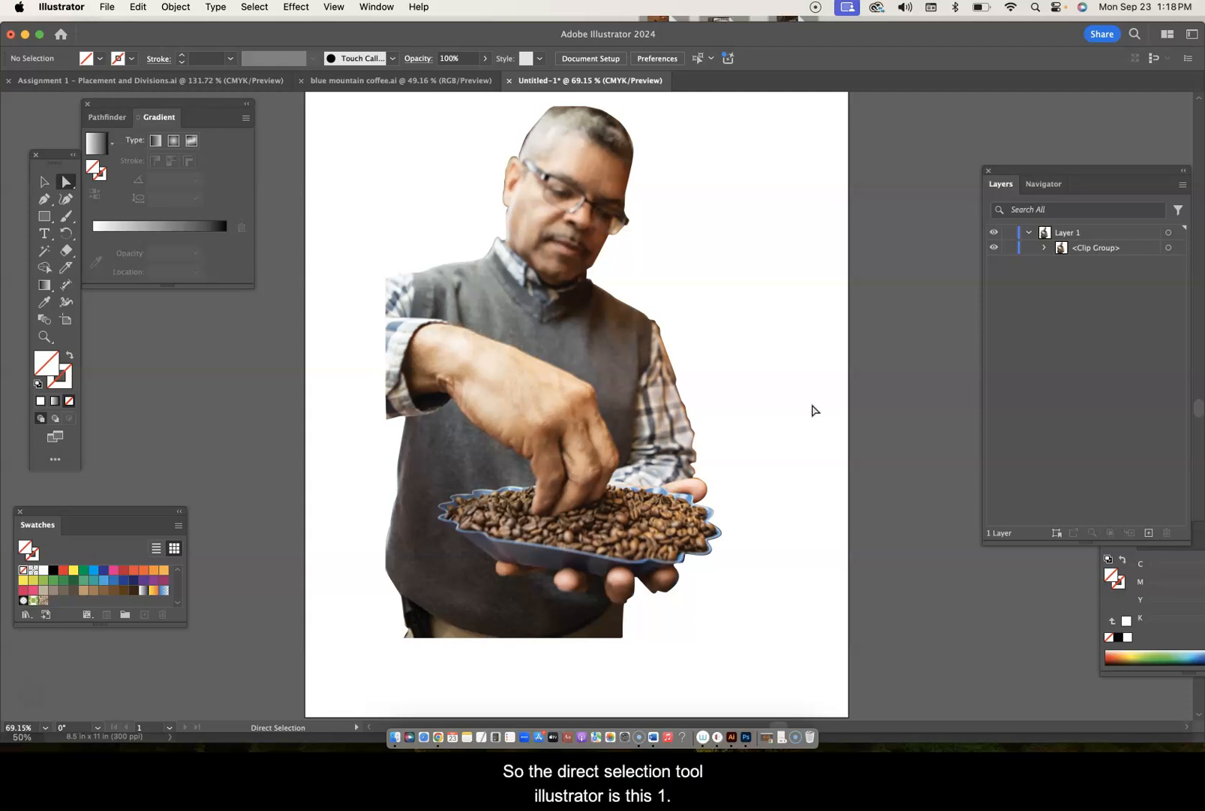
Use the Direct Selection tool to pull the mask's shoulder anchor point out over the background and return it to the shoulder.
{"action": "left_click", "coordinate": [66, 182]}
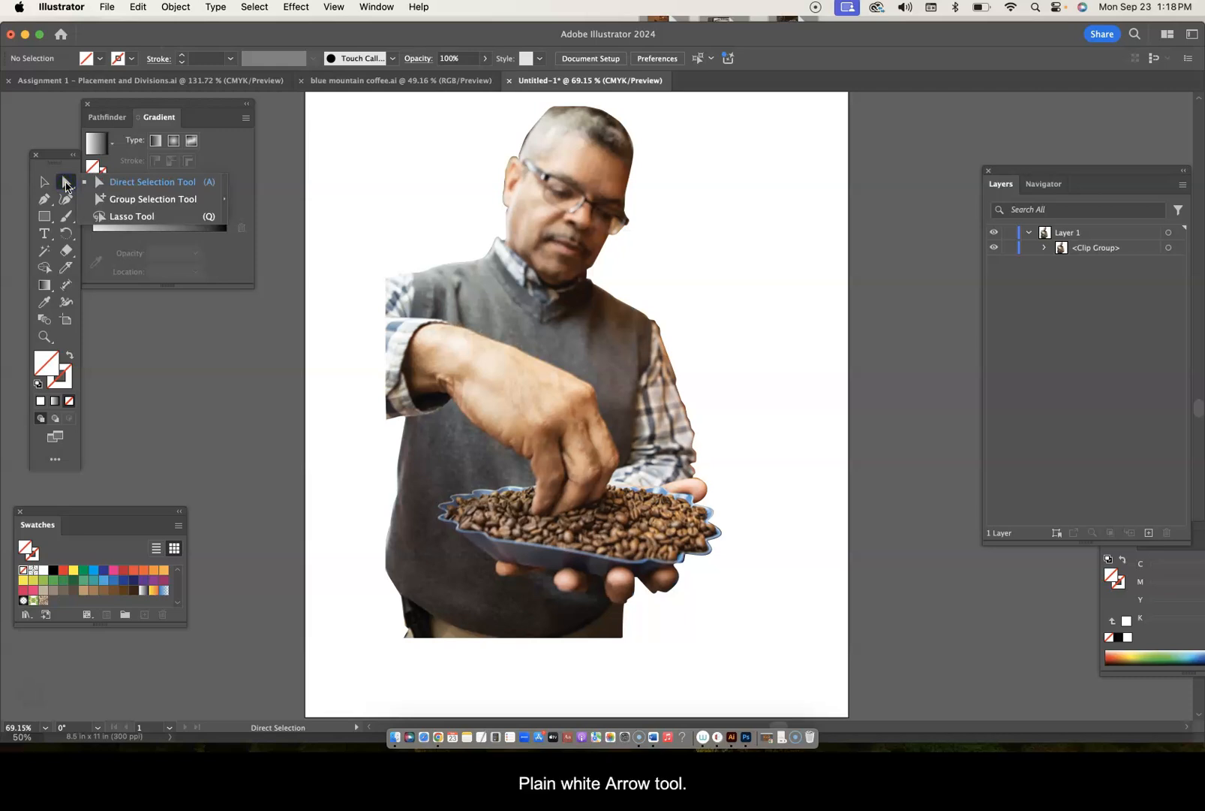
{"action": "left_click", "coordinate": [118, 184]}
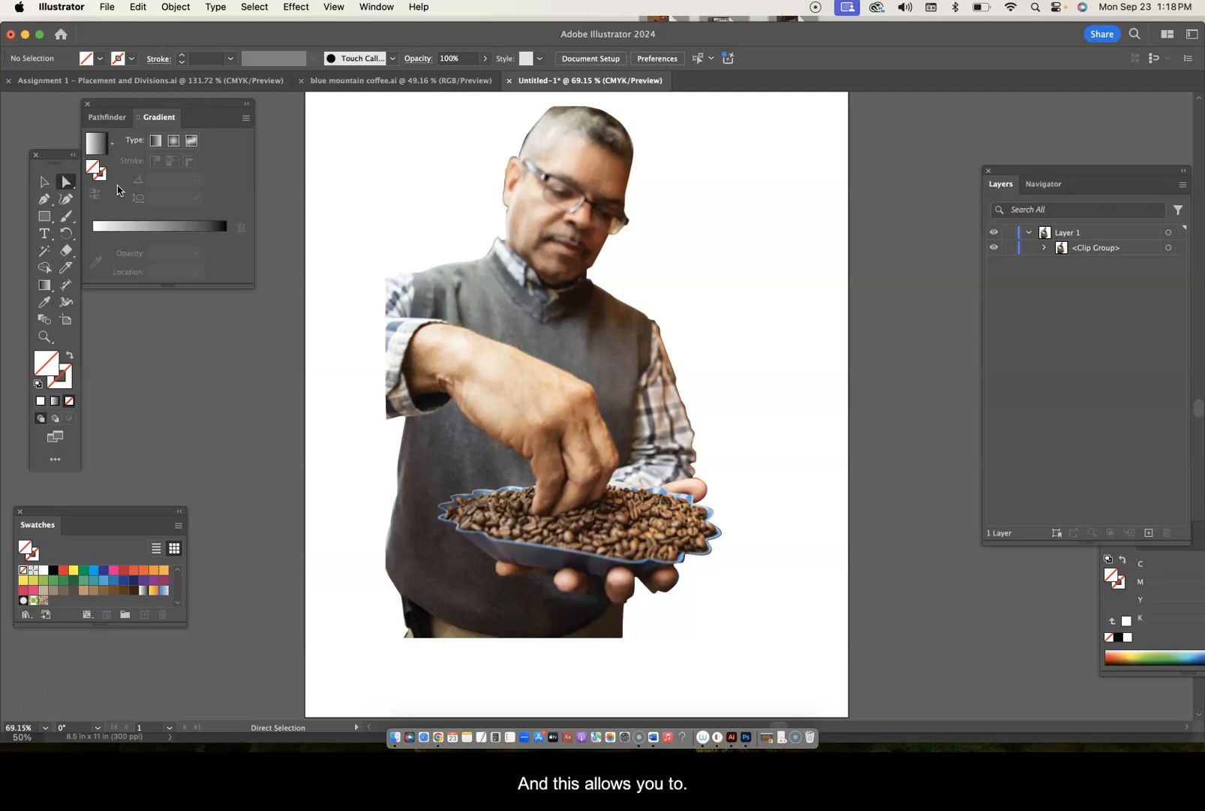
{"action": "left_click", "coordinate": [678, 379]}
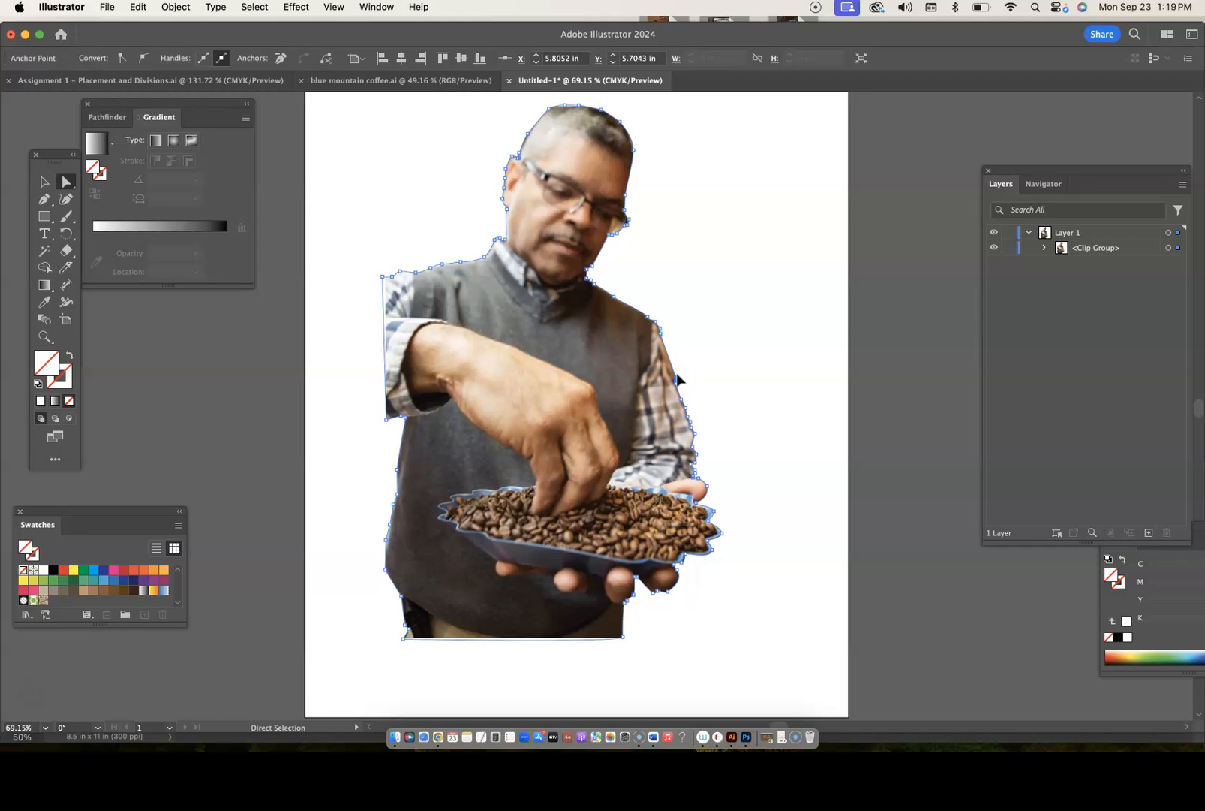
{"action": "left_click", "coordinate": [614, 296]}
{"action": "left_click_drag", "start_coordinate": [614, 298], "coordinate": [718, 164]}
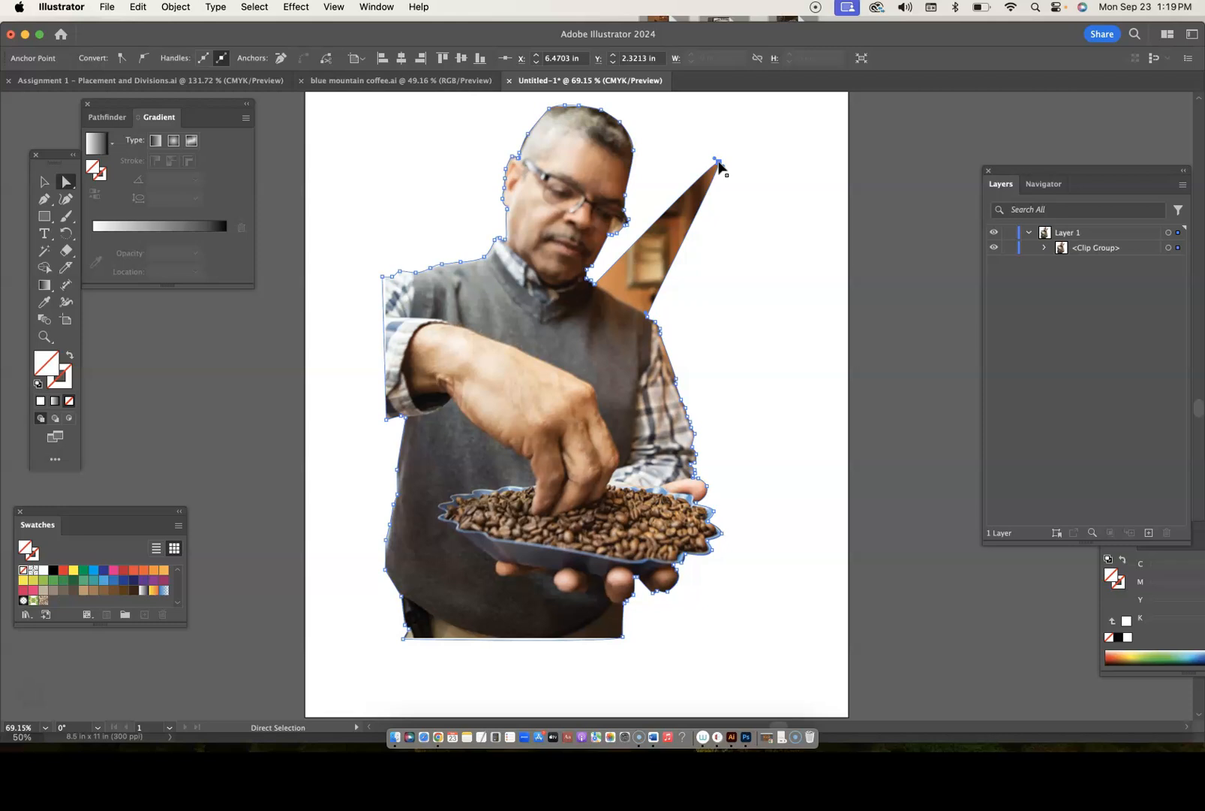
{"action": "left_click_drag", "start_coordinate": [717, 160], "coordinate": [620, 304]}
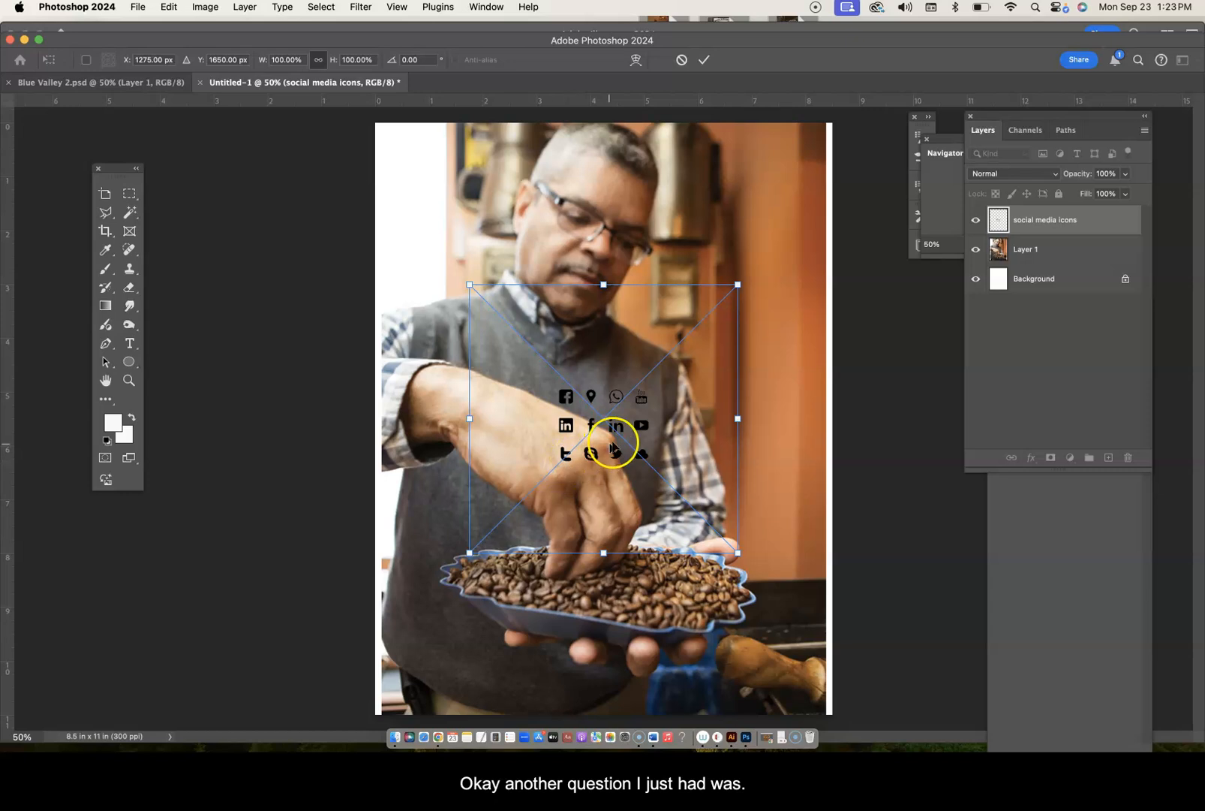
In Photoshop, place the social media icons over the orange wall beside the man's face and marquee-select the cloud icon.
{"action": "left_click_drag", "start_coordinate": [616, 427], "coordinate": [734, 292]}
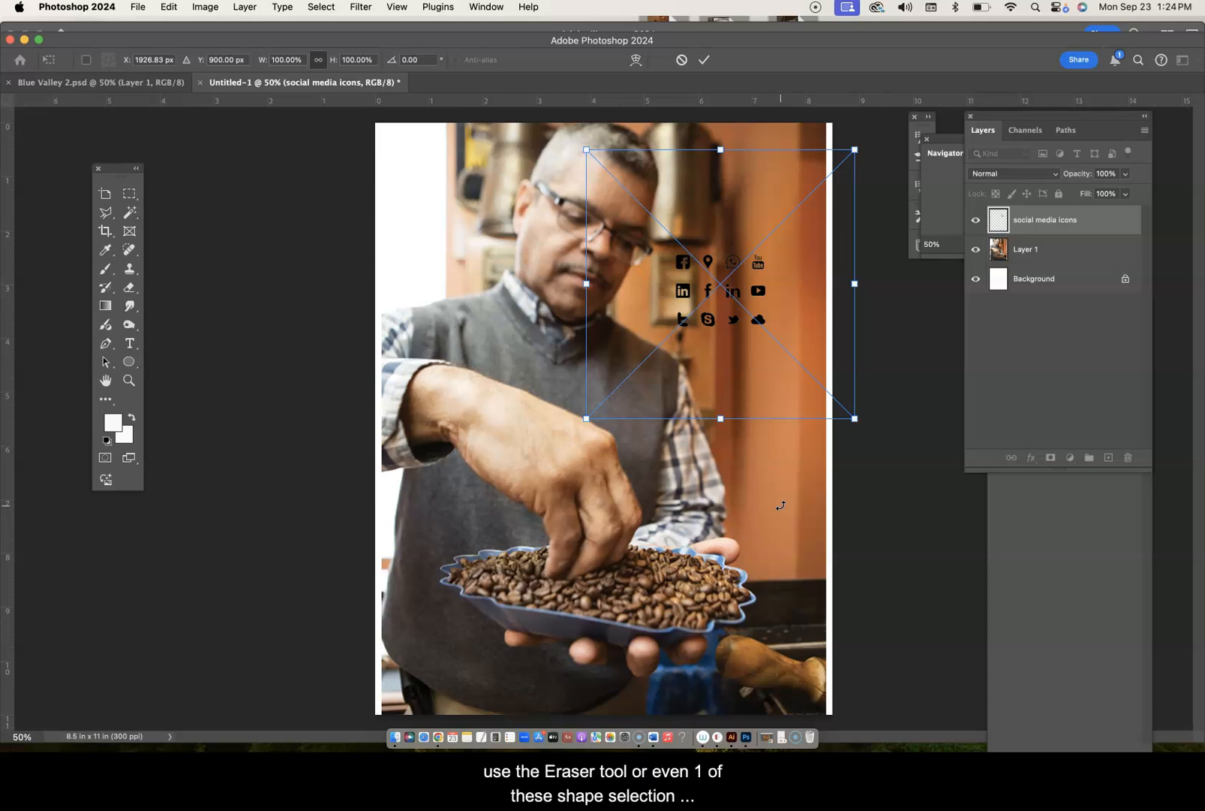
{"action": "left_click", "coordinate": [135, 201]}
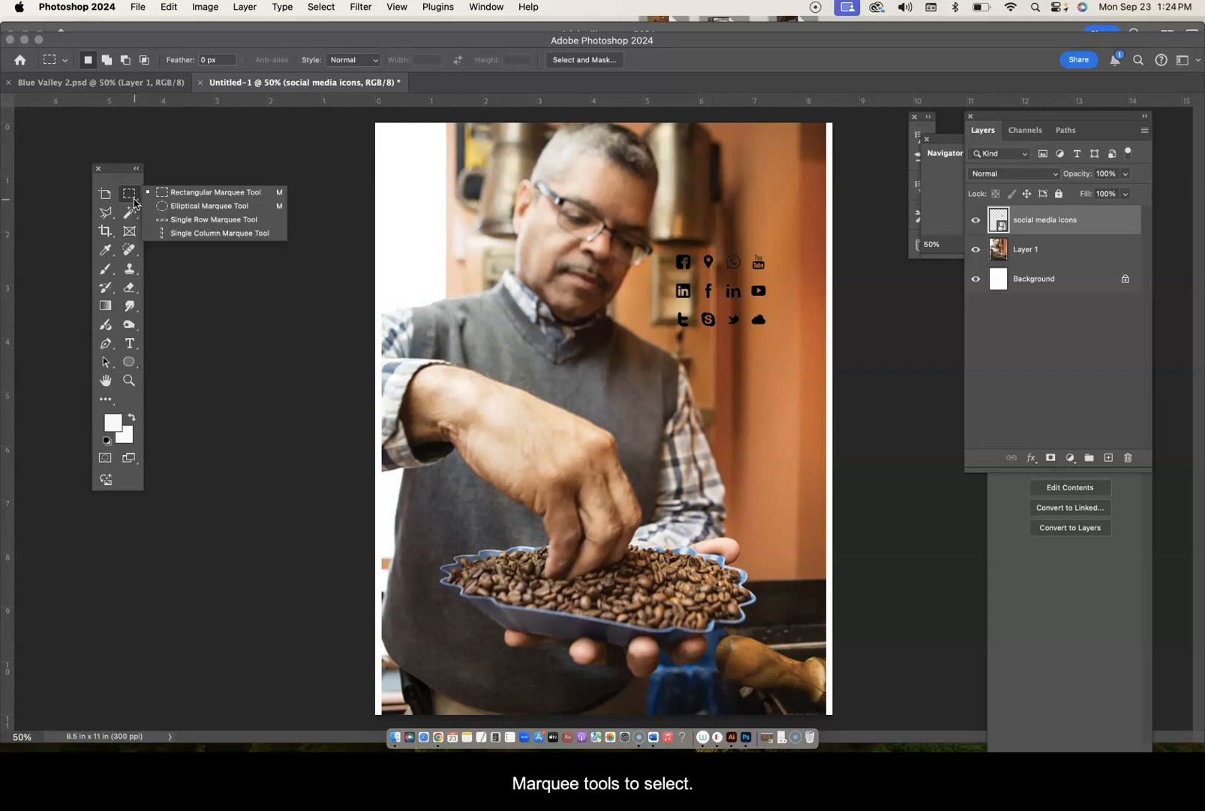
{"action": "left_click", "coordinate": [763, 331]}
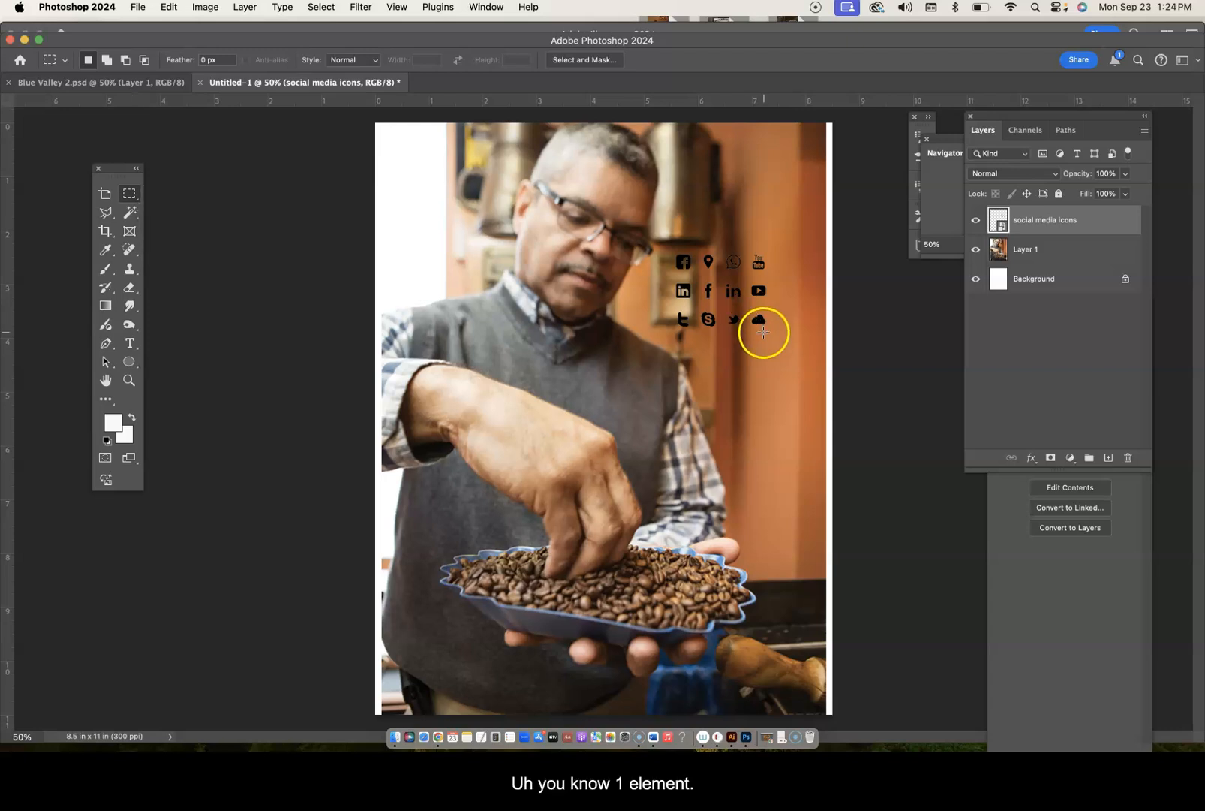
{"action": "left_click", "coordinate": [768, 331]}
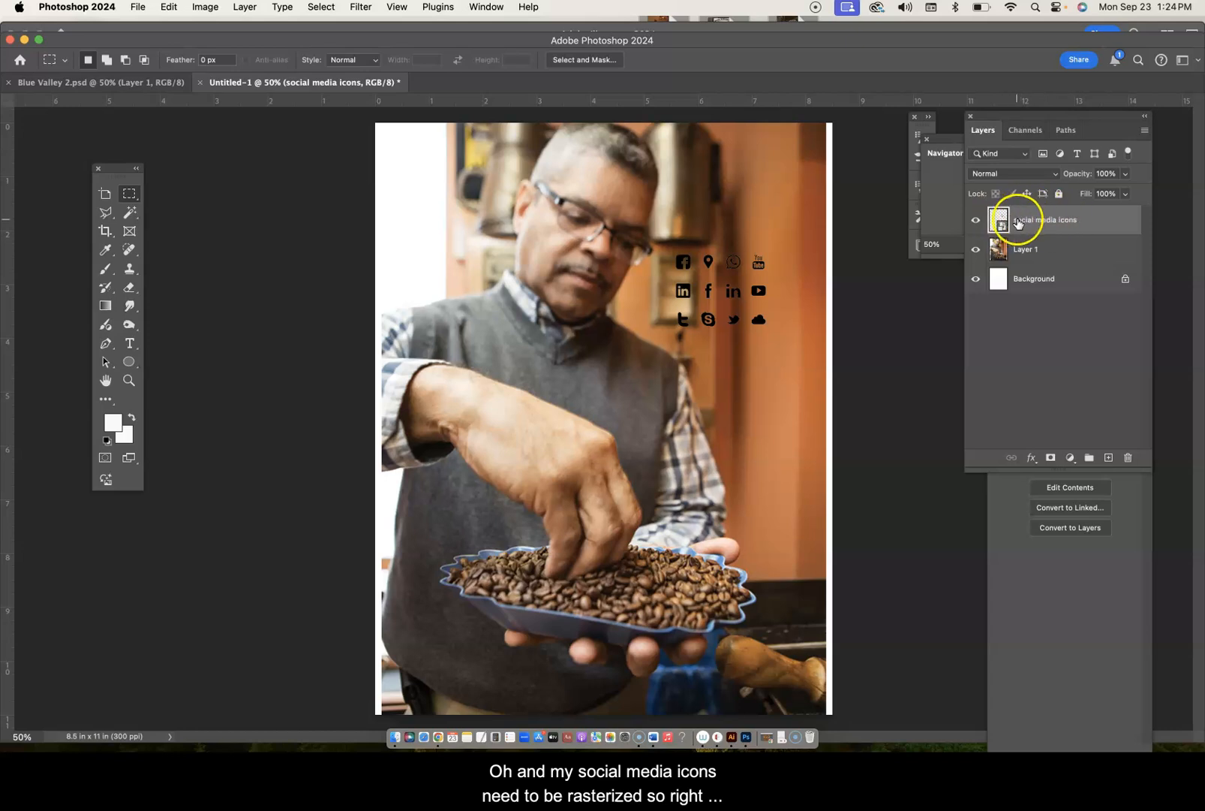
{"action": "left_click_drag", "start_coordinate": [745, 304], "coordinate": [781, 339]}
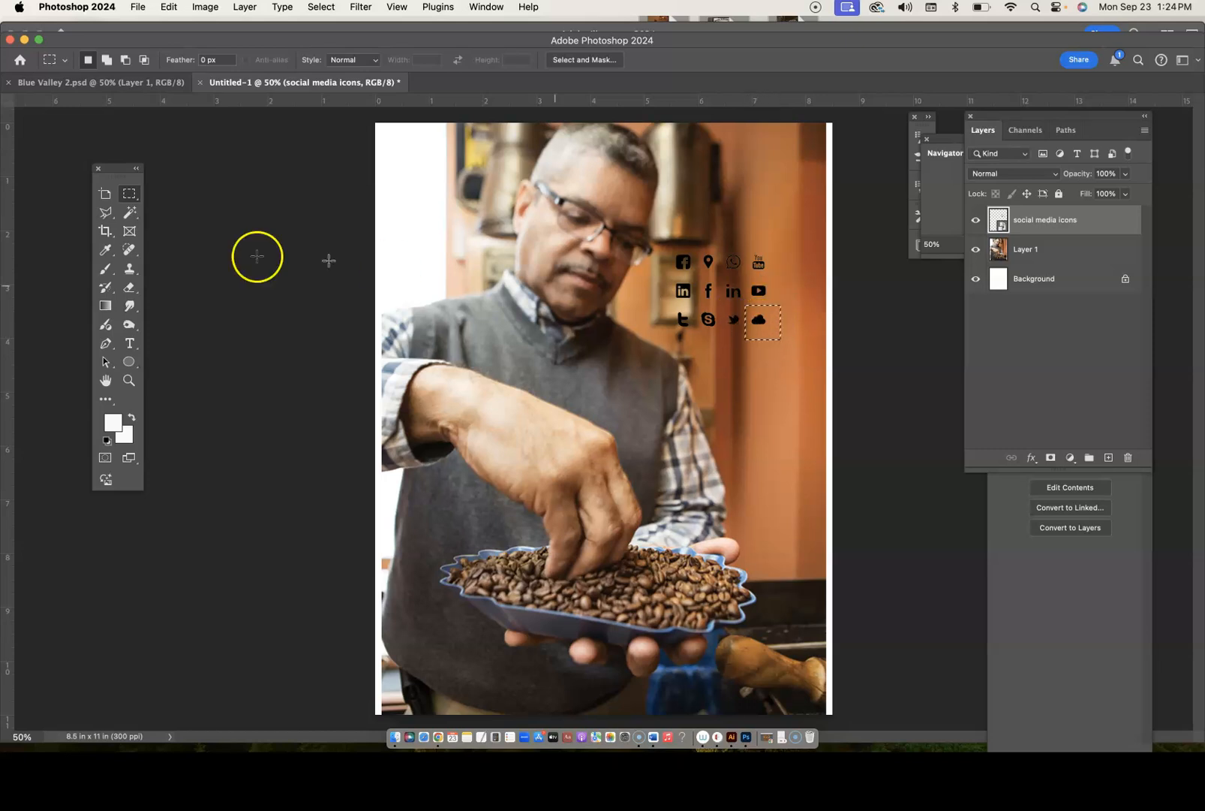
Clear the marquee around the cloud icon and rasterize the social media icons layer.
{"action": "left_click", "coordinate": [762, 321]}
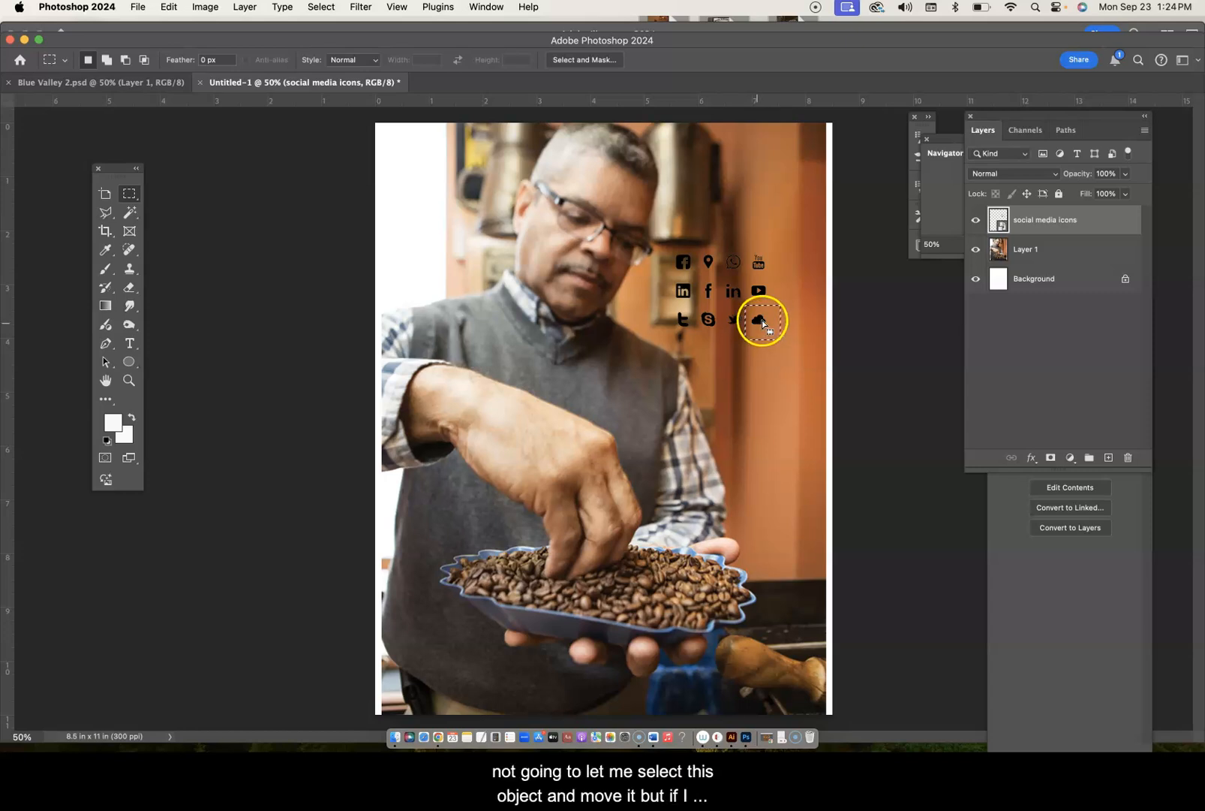
{"action": "left_click", "coordinate": [665, 346]}
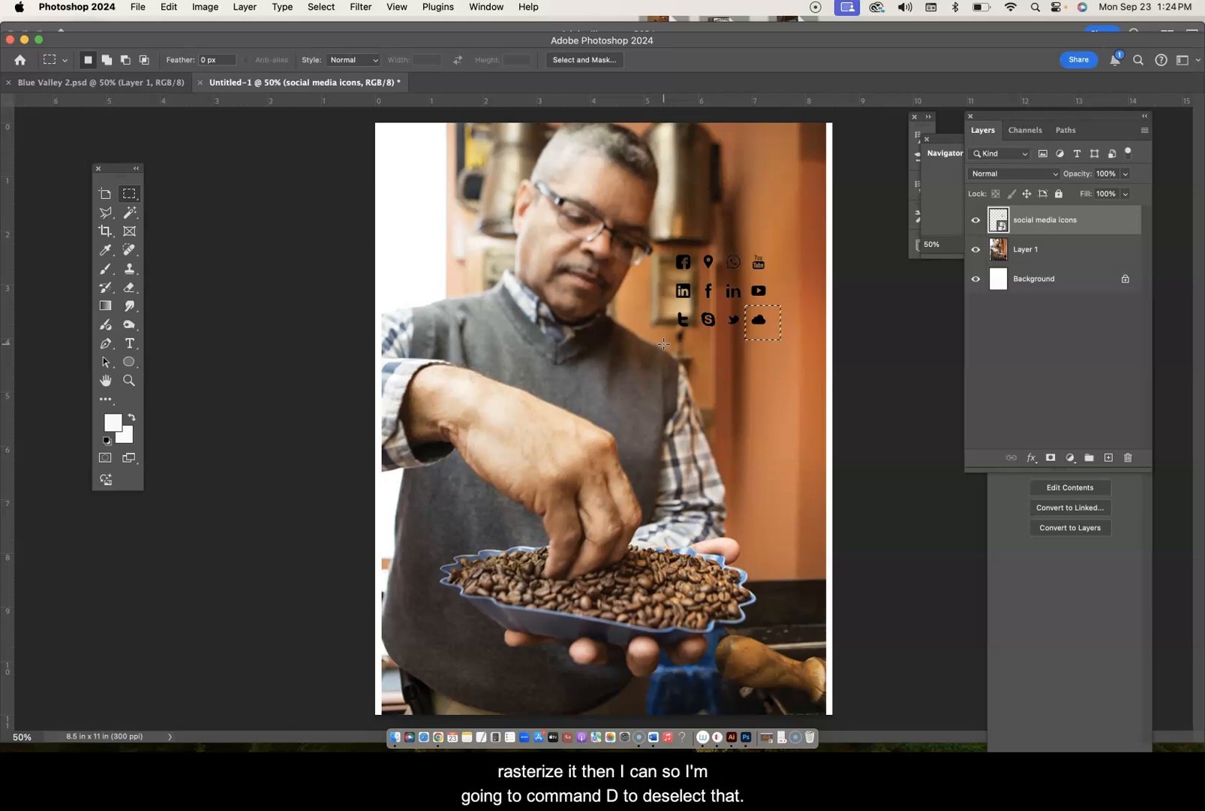
{"action": "key", "text": "super+d"}
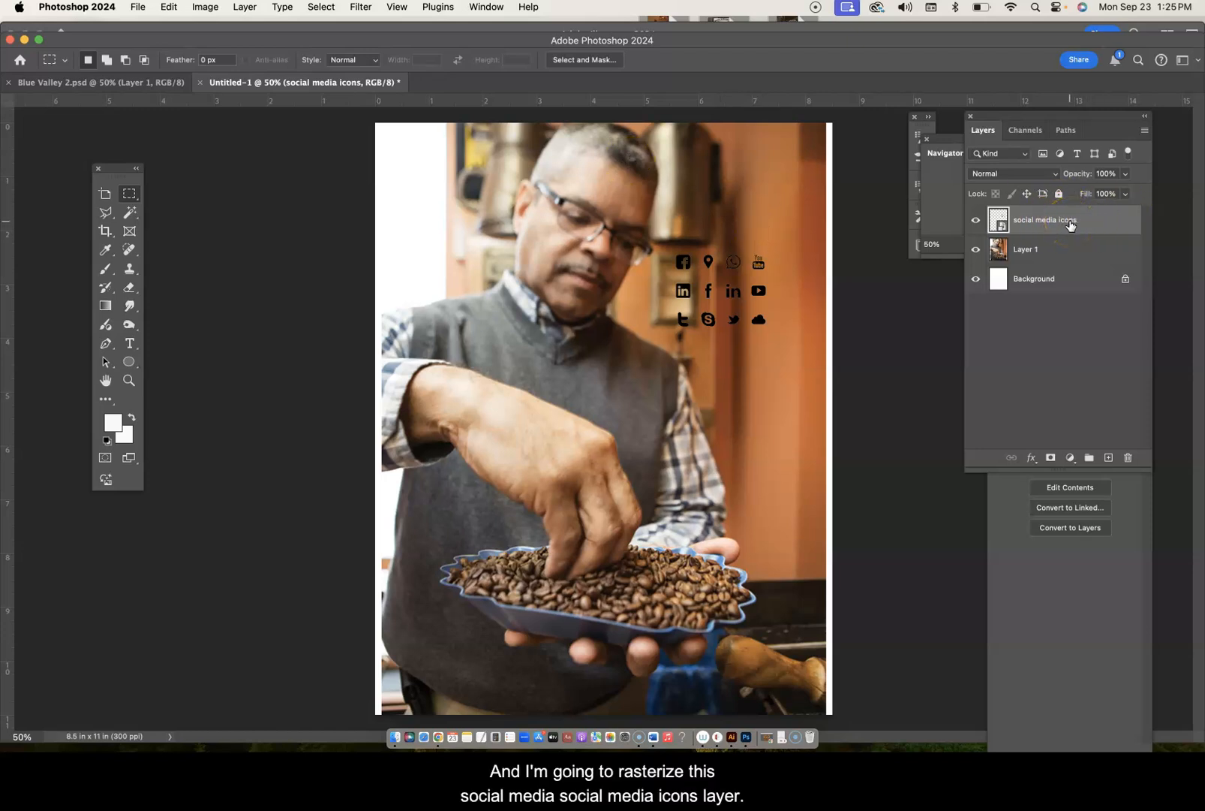
{"action": "left_click", "coordinate": [245, 6]}
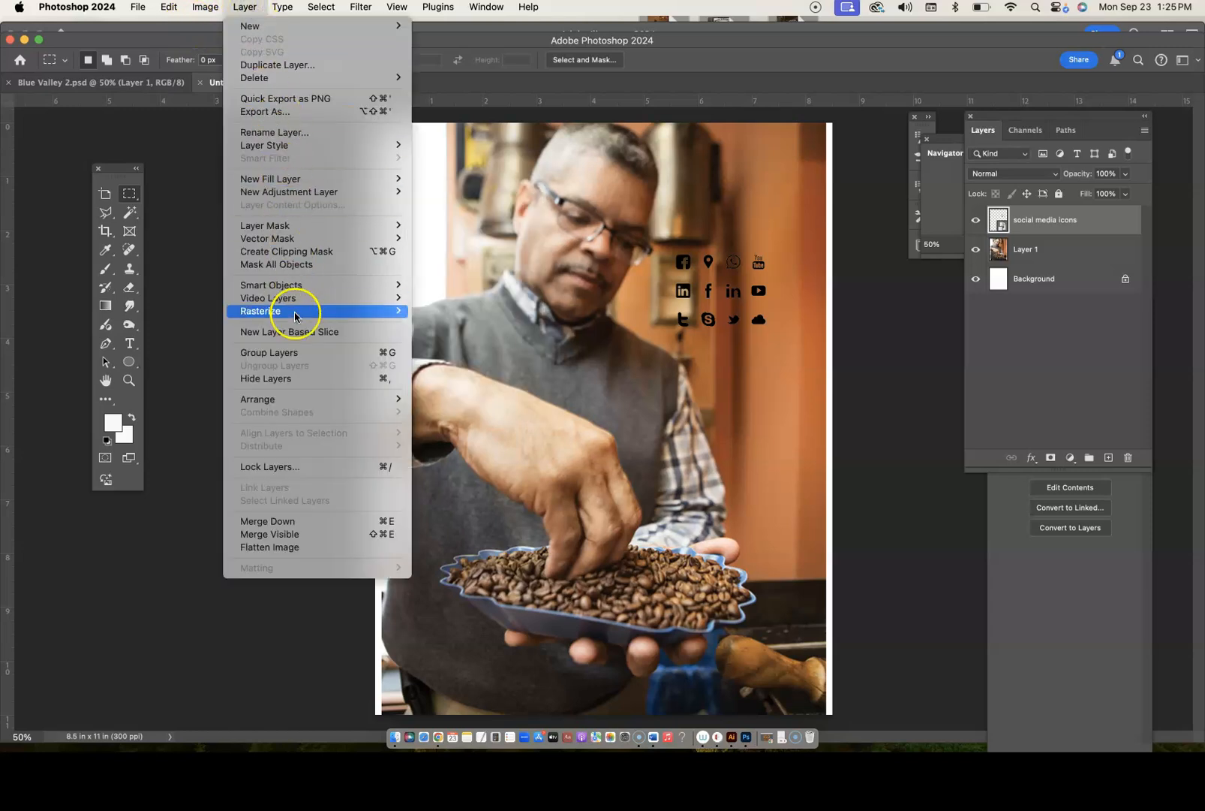
{"action": "mouse_move", "coordinate": [301, 311]}
{"action": "left_click", "coordinate": [454, 362]}
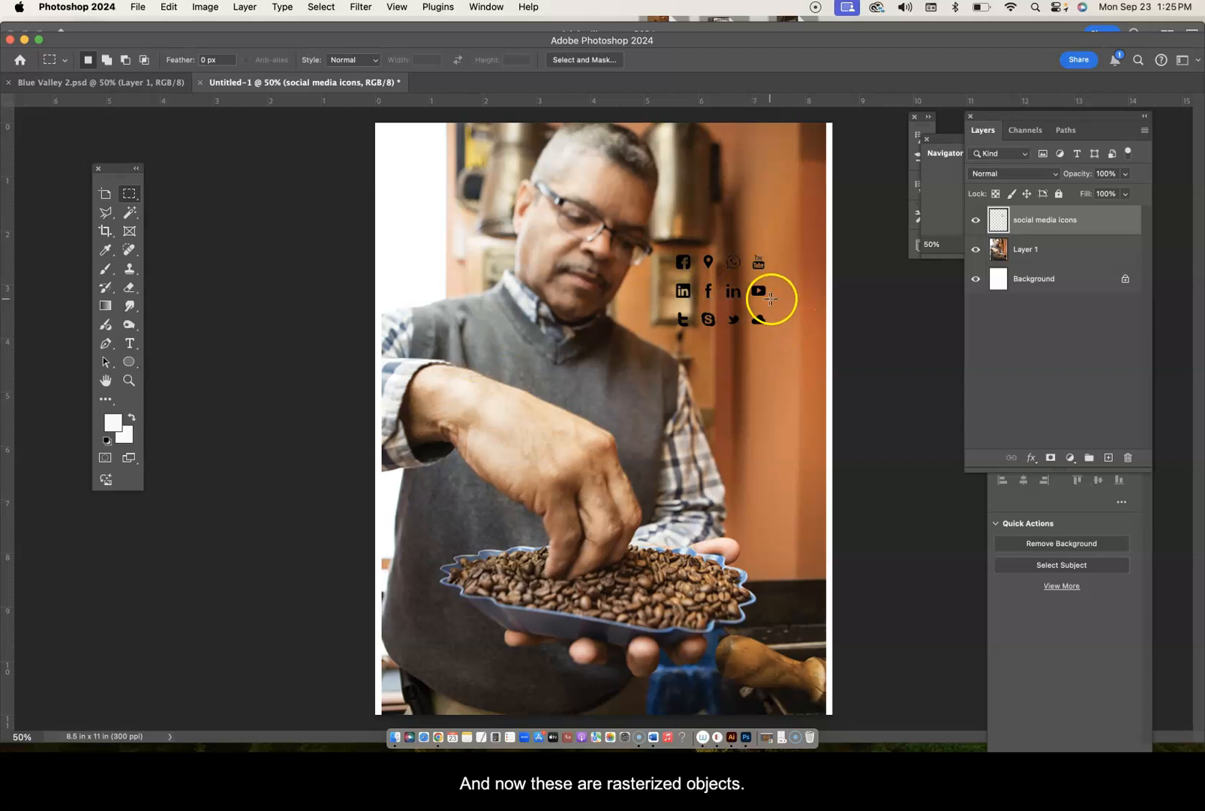
Marquee-select the square Facebook icon and move it down the orange wall, well below the other icons.
{"action": "left_click", "coordinate": [129, 194]}
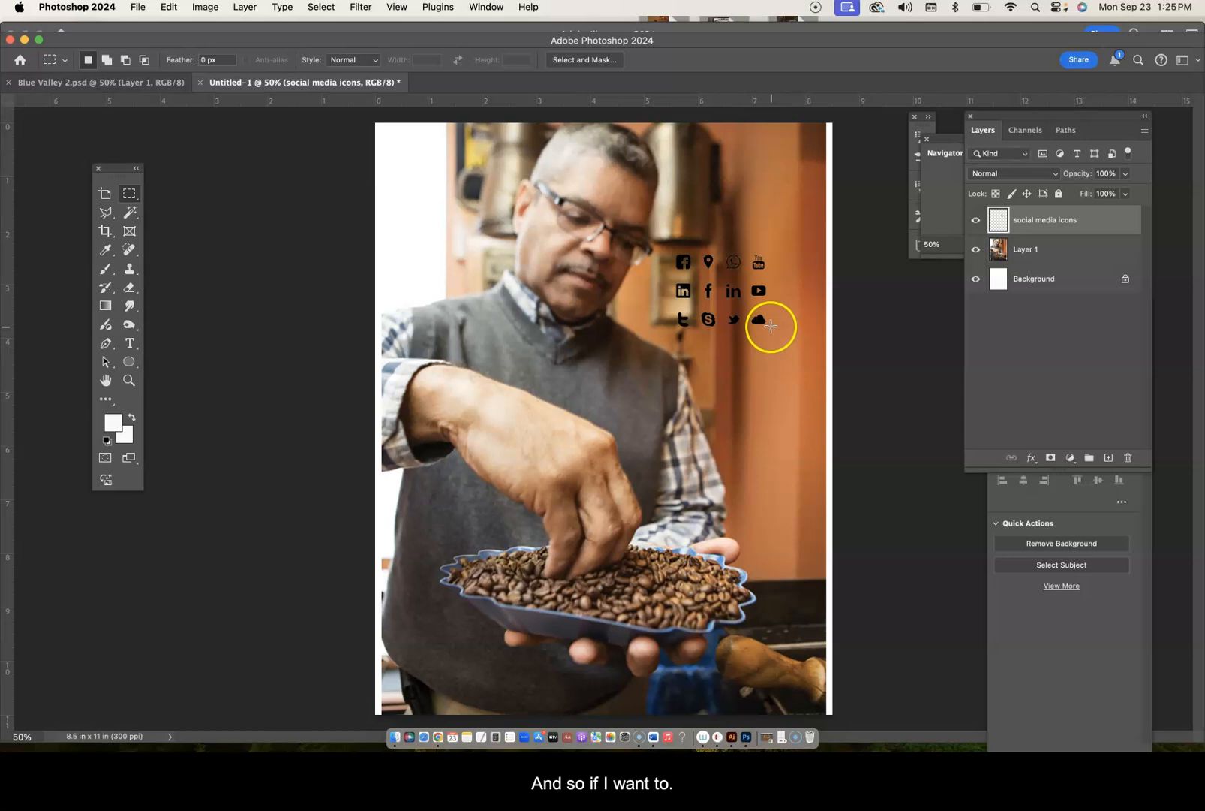
{"action": "left_click_drag", "start_coordinate": [669, 247], "coordinate": [694, 277]}
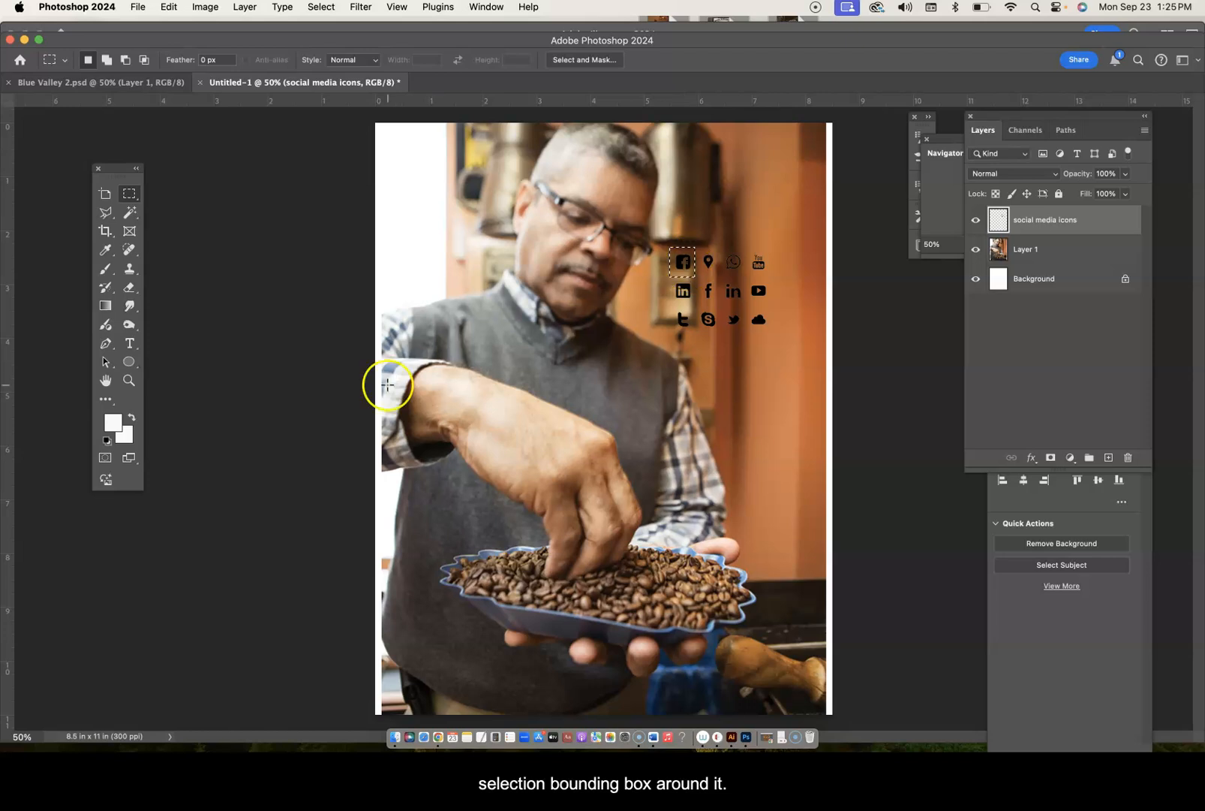
{"action": "left_click", "coordinate": [106, 398]}
{"action": "left_click", "coordinate": [611, 295]}
{"action": "left_click", "coordinate": [681, 263]}
{"action": "left_click", "coordinate": [673, 255]}
{"action": "left_click", "coordinate": [681, 262]}
{"action": "left_click", "coordinate": [671, 260]}
{"action": "left_click_drag", "start_coordinate": [670, 259], "coordinate": [682, 264]}
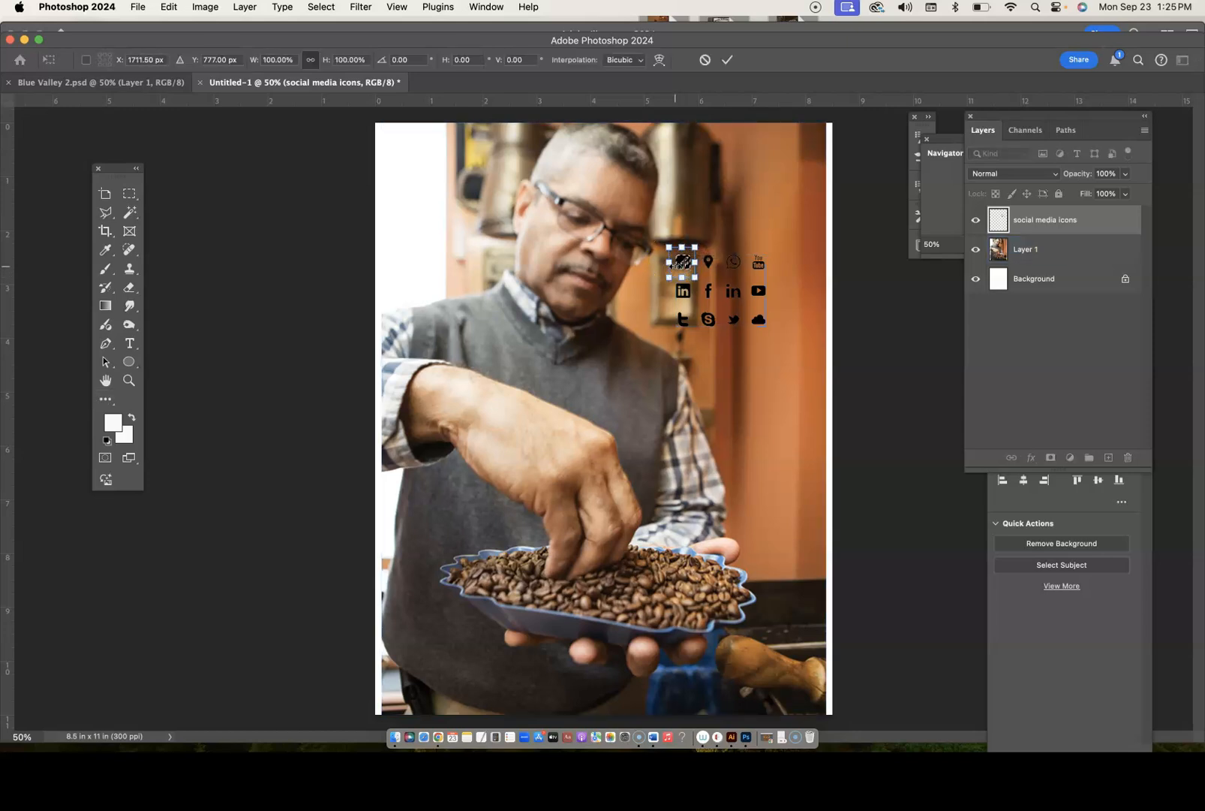
{"action": "scroll", "coordinate": [680, 264], "scroll_direction": "up", "scroll_amount": 5}
{"action": "scroll", "coordinate": [679, 231], "scroll_direction": "right", "scroll_amount": 10}
{"action": "scroll", "coordinate": [679, 231], "scroll_direction": "up", "scroll_amount": 4}
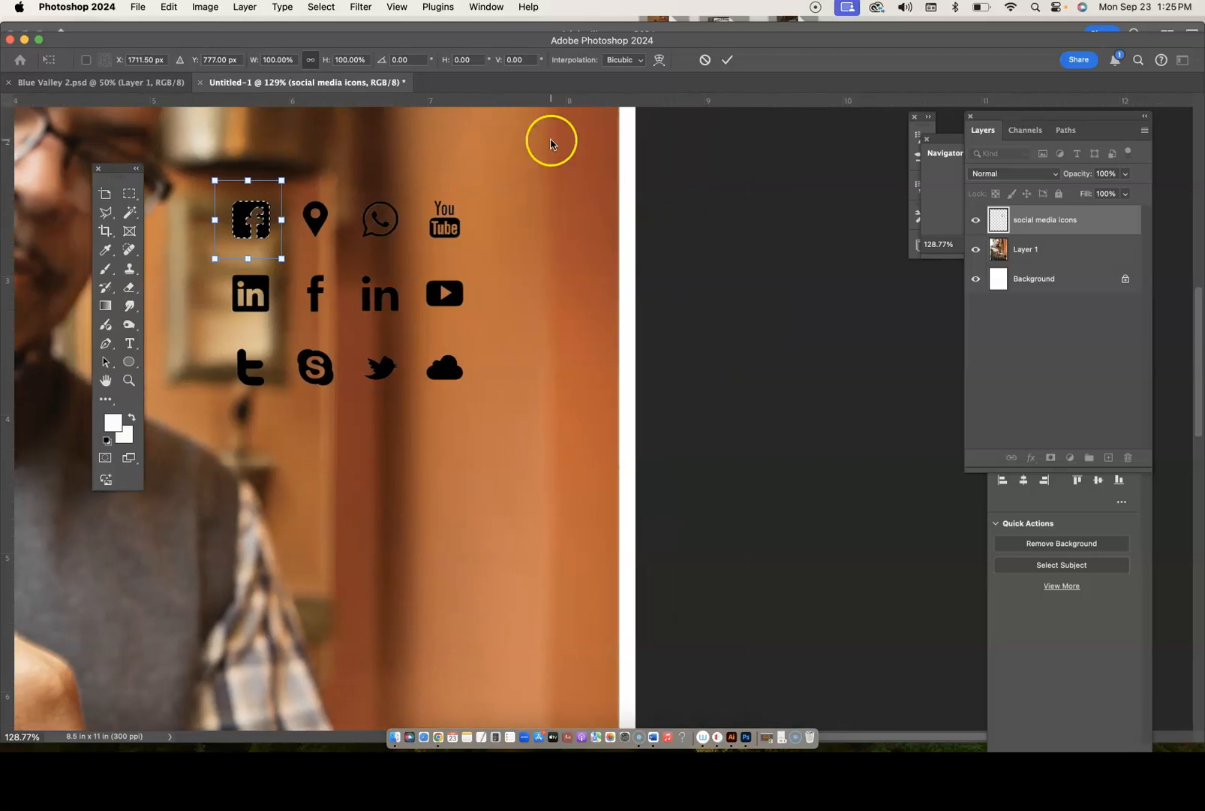
{"action": "left_click_drag", "start_coordinate": [250, 234], "coordinate": [394, 592]}
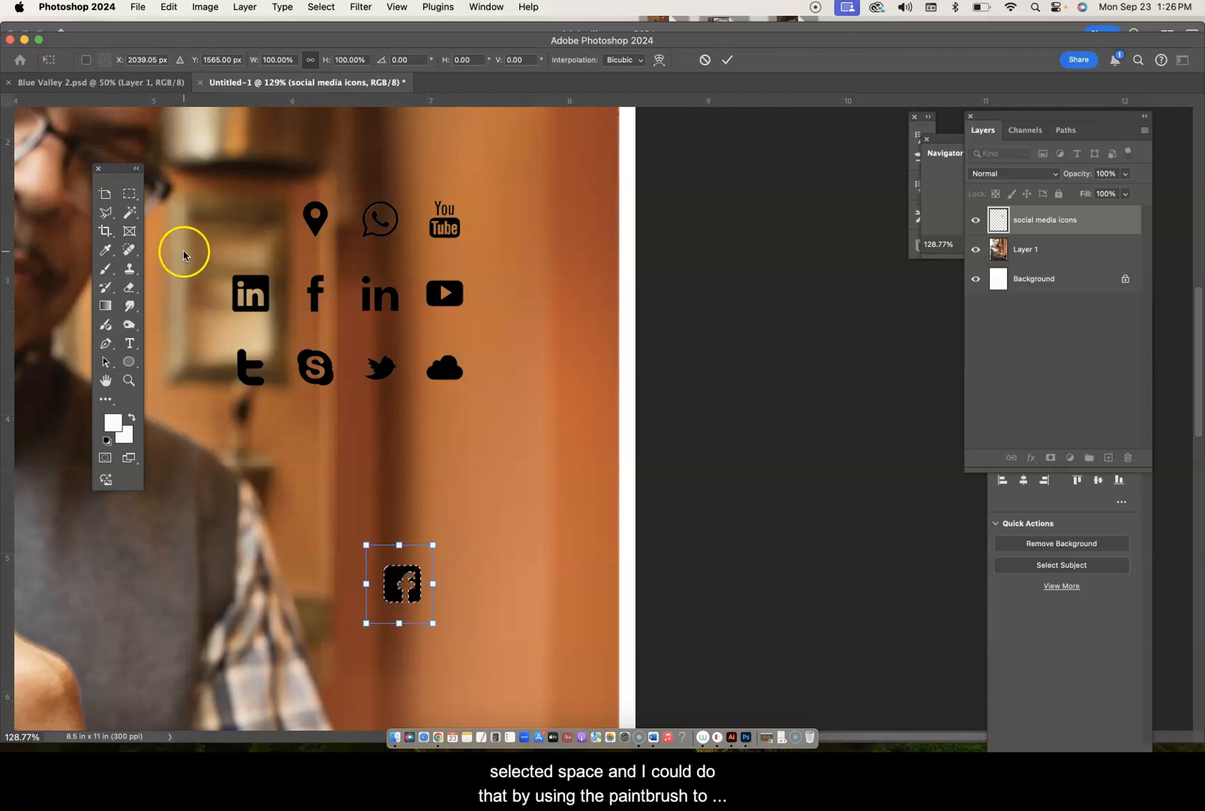
Paint the selected Facebook icon white with the Brush tool, raising the brush opacity to 100%.
{"action": "left_click", "coordinate": [106, 270]}
{"action": "mouse_move", "coordinate": [401, 574]}
{"action": "left_mouse_down"}
{"action": "mouse_move", "coordinate": [402, 597]}
{"action": "mouse_move", "coordinate": [402, 577]}
{"action": "left_mouse_up"}
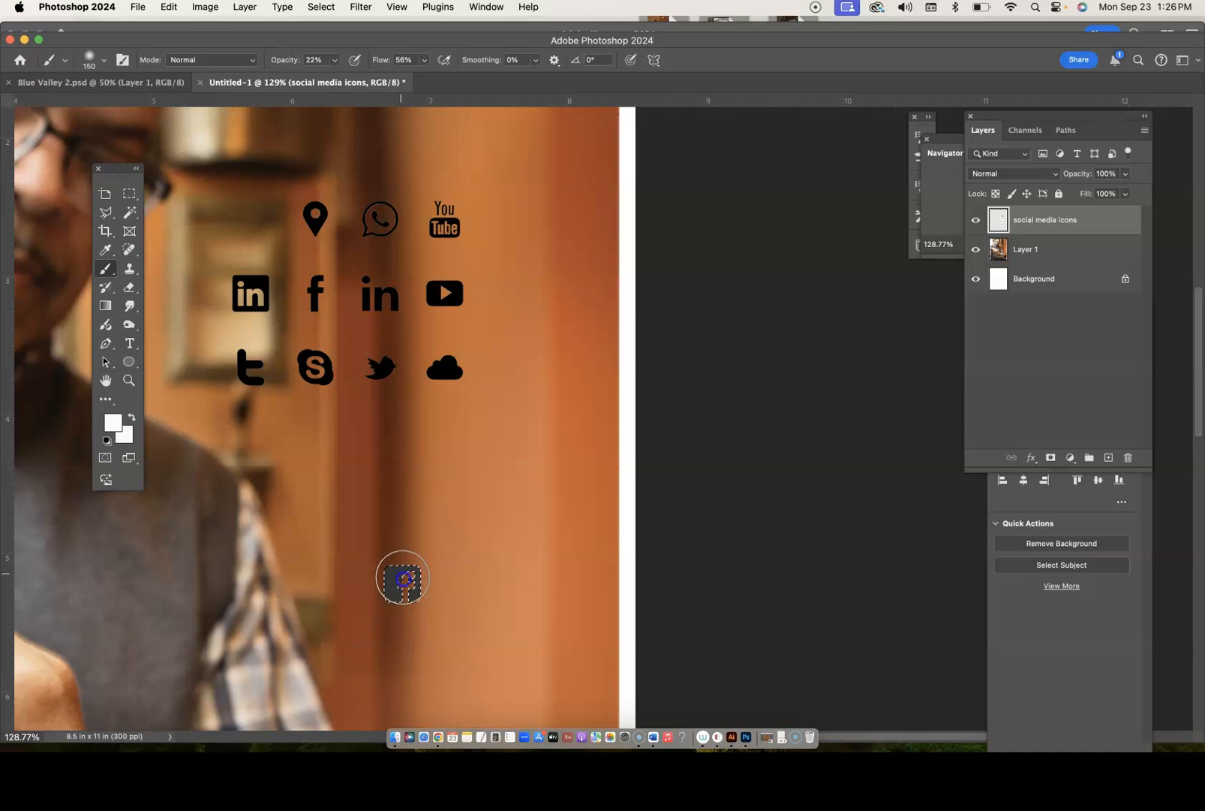
{"action": "left_click", "coordinate": [335, 60]}
{"action": "left_click_drag", "start_coordinate": [331, 77], "coordinate": [450, 81]}
{"action": "left_click_drag", "start_coordinate": [398, 584], "coordinate": [402, 574]}
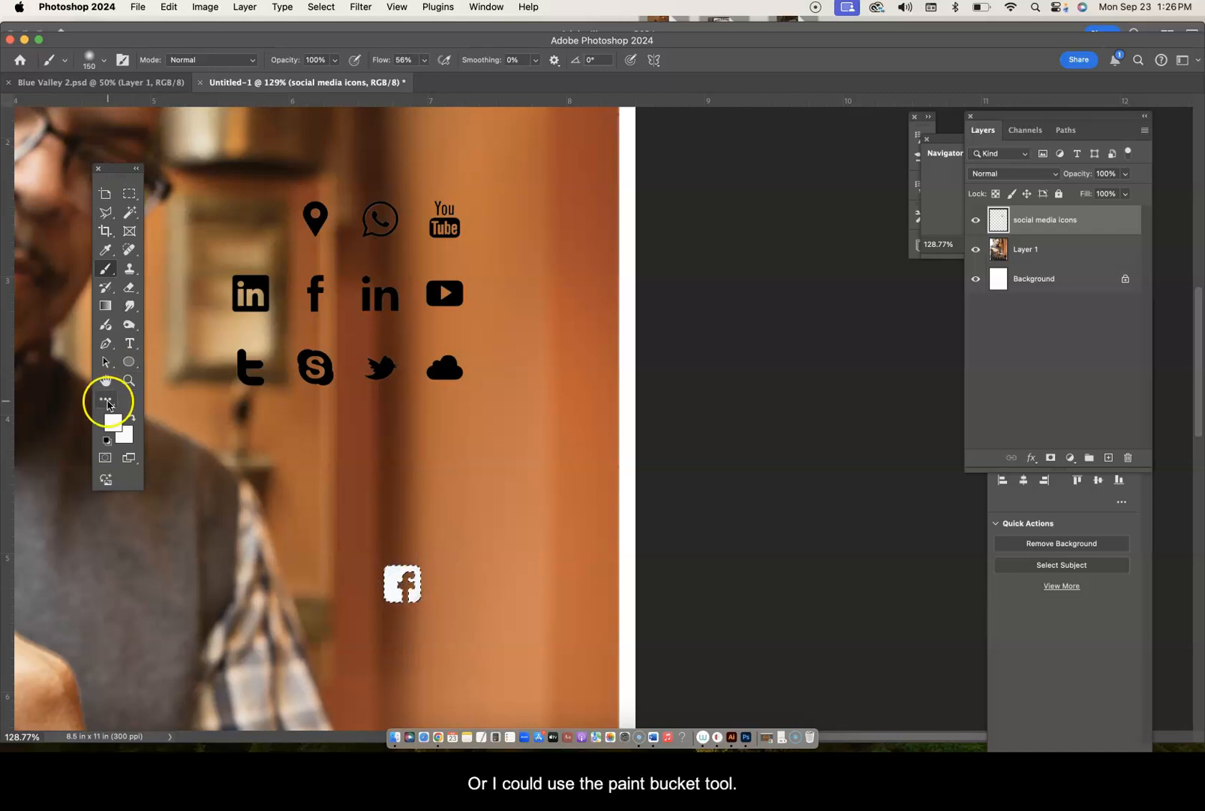
Switch to the Paint Bucket tool, keep a white foreground colour and pour it into the selected Facebook icon.
{"action": "key", "text": "v"}
{"action": "right_click", "coordinate": [106, 403]}
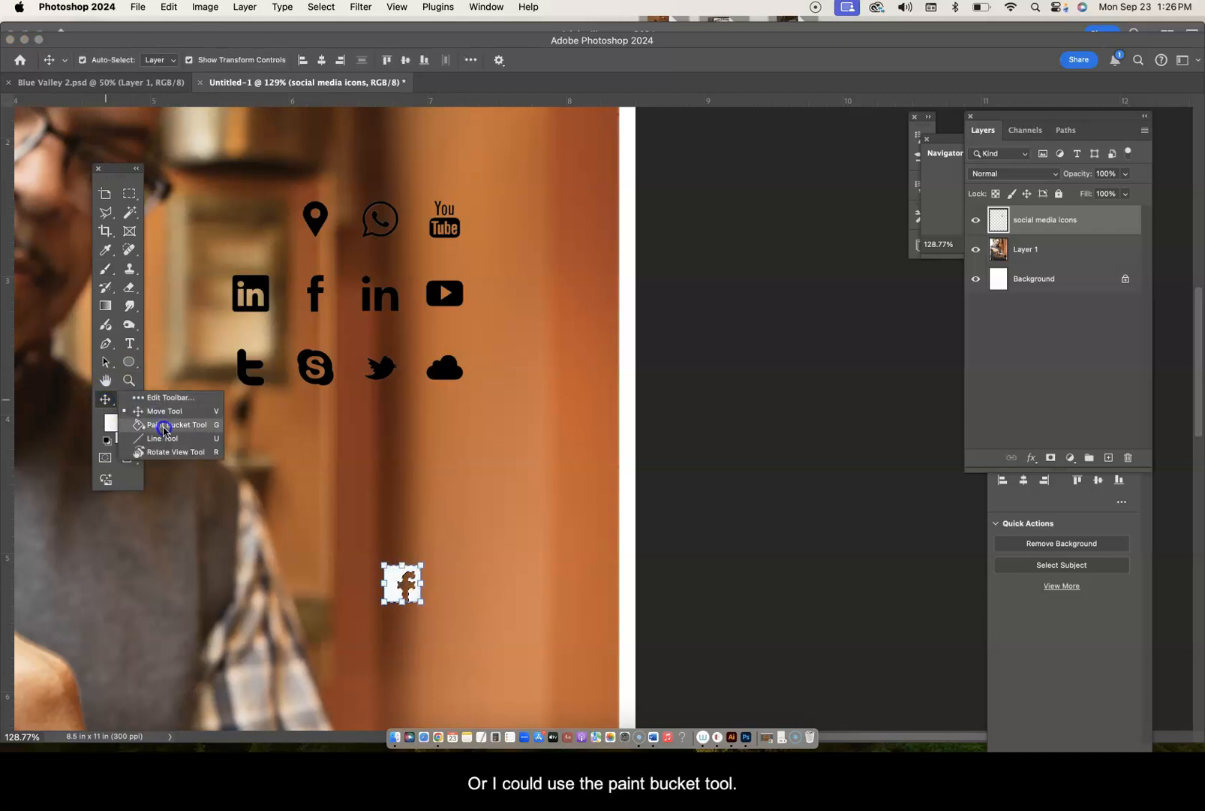
{"action": "left_click", "coordinate": [159, 425]}
{"action": "left_click", "coordinate": [115, 423]}
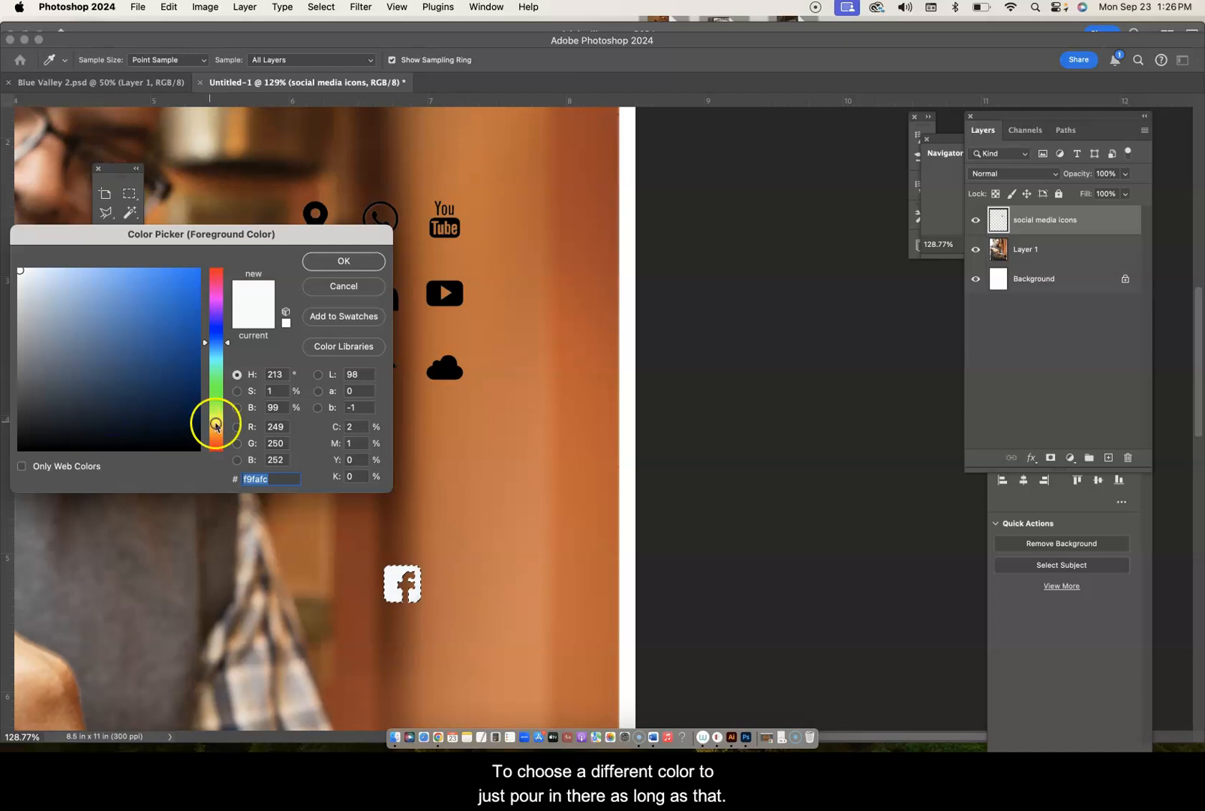
{"action": "left_click", "coordinate": [343, 261]}
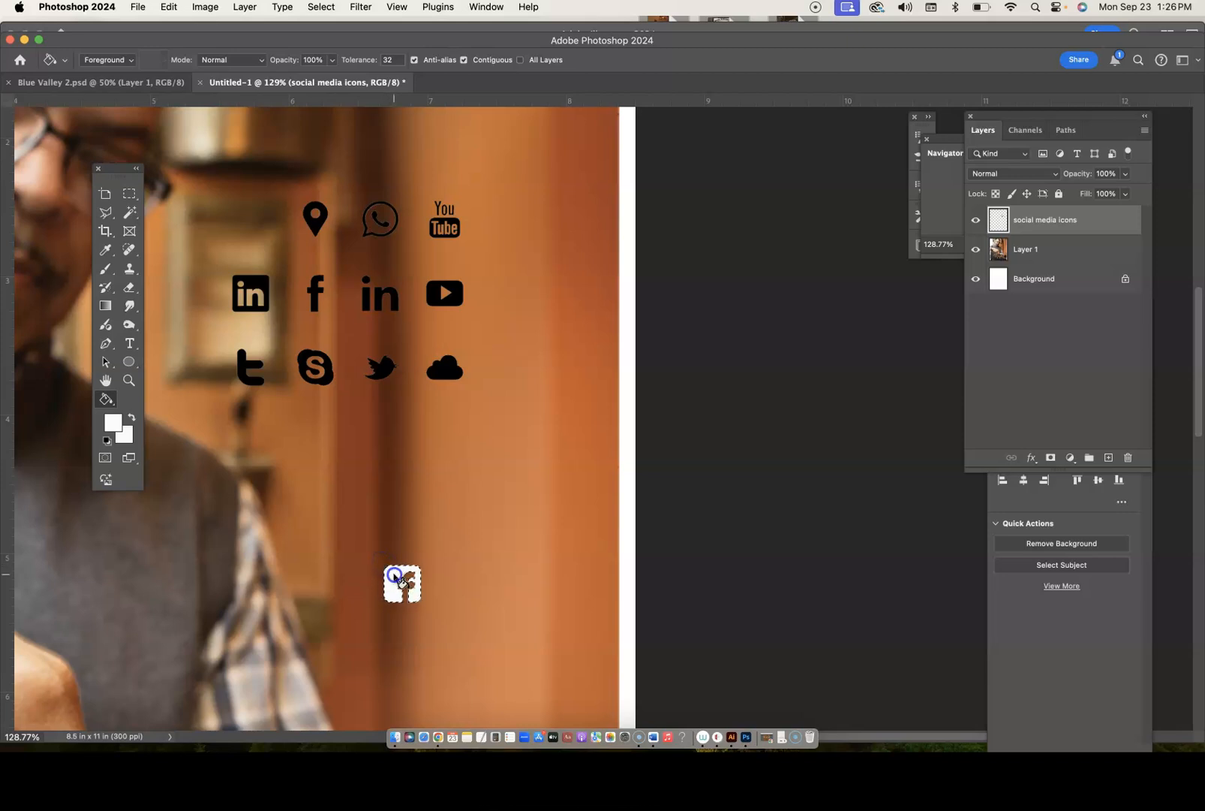
{"action": "left_click", "coordinate": [397, 599]}
{"action": "left_click", "coordinate": [393, 577]}
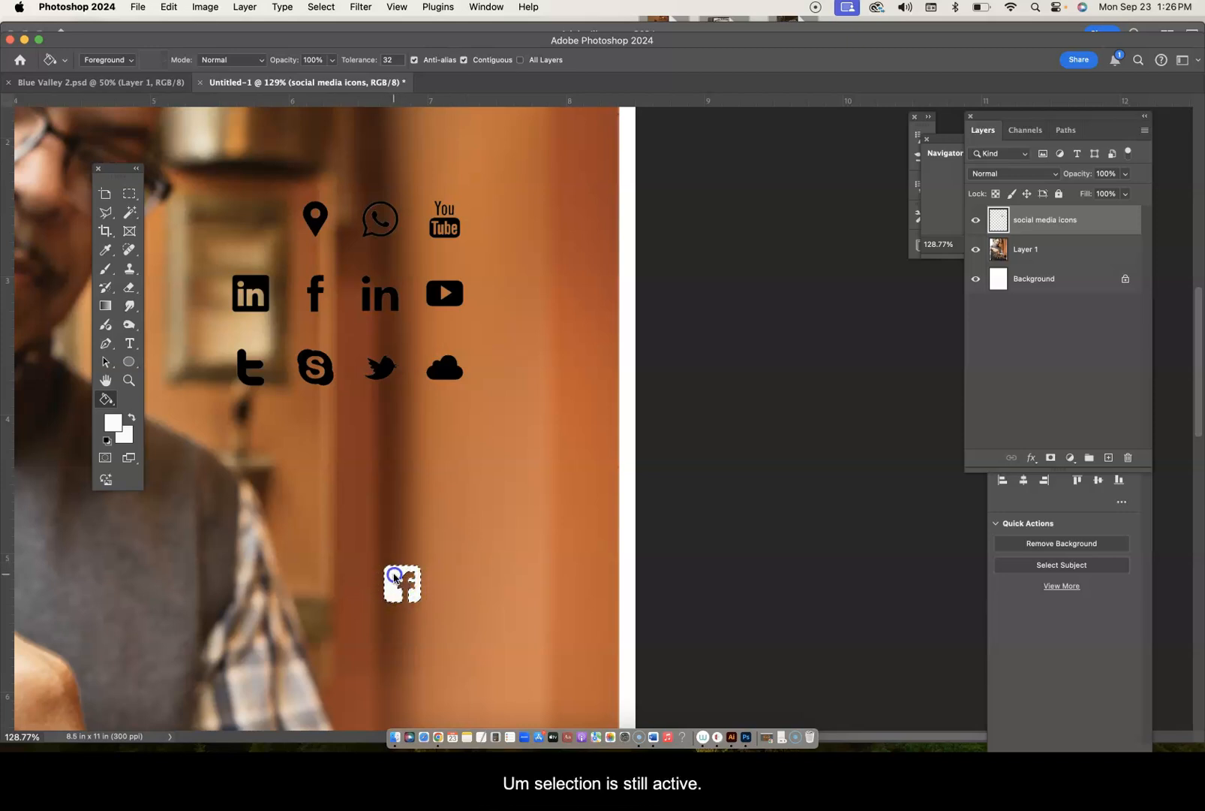
Set the foreground colour to bright green and fill the selected Facebook icon with it.
{"action": "left_click", "coordinate": [113, 422]}
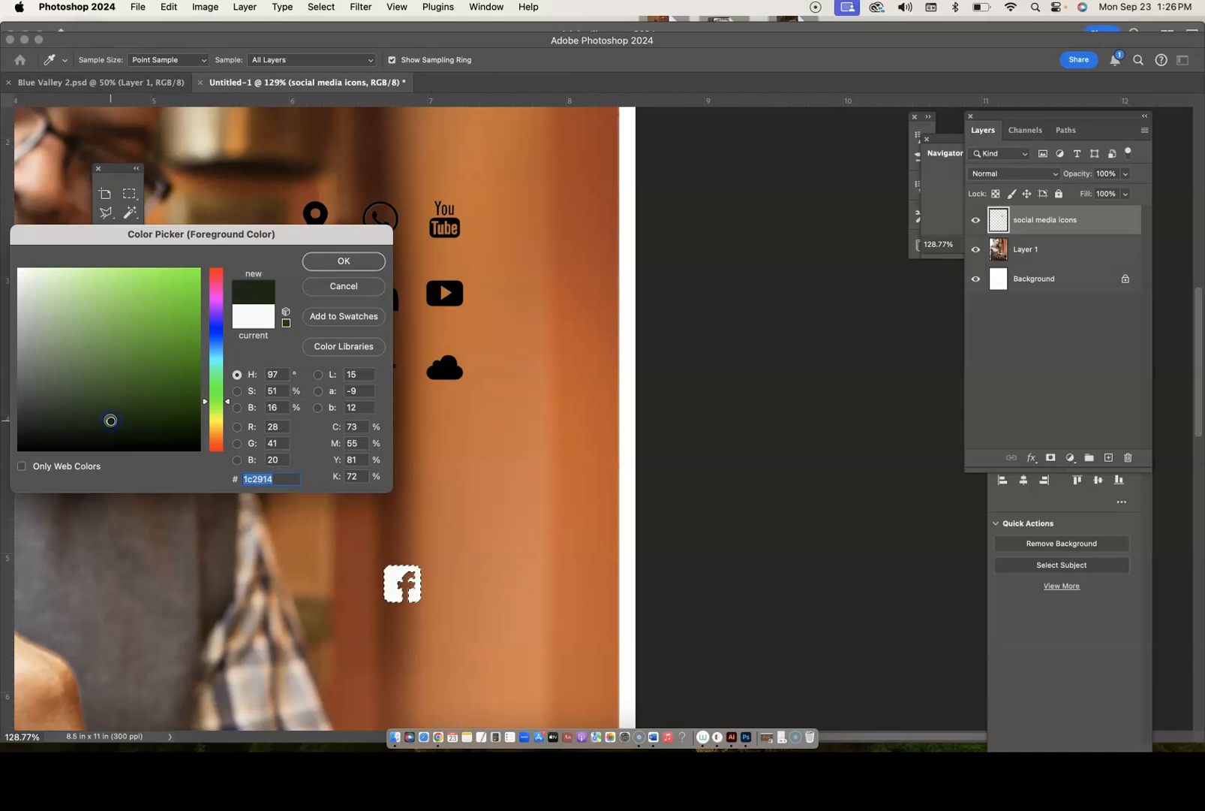
{"action": "left_click", "coordinate": [187, 275]}
{"action": "left_click", "coordinate": [342, 262]}
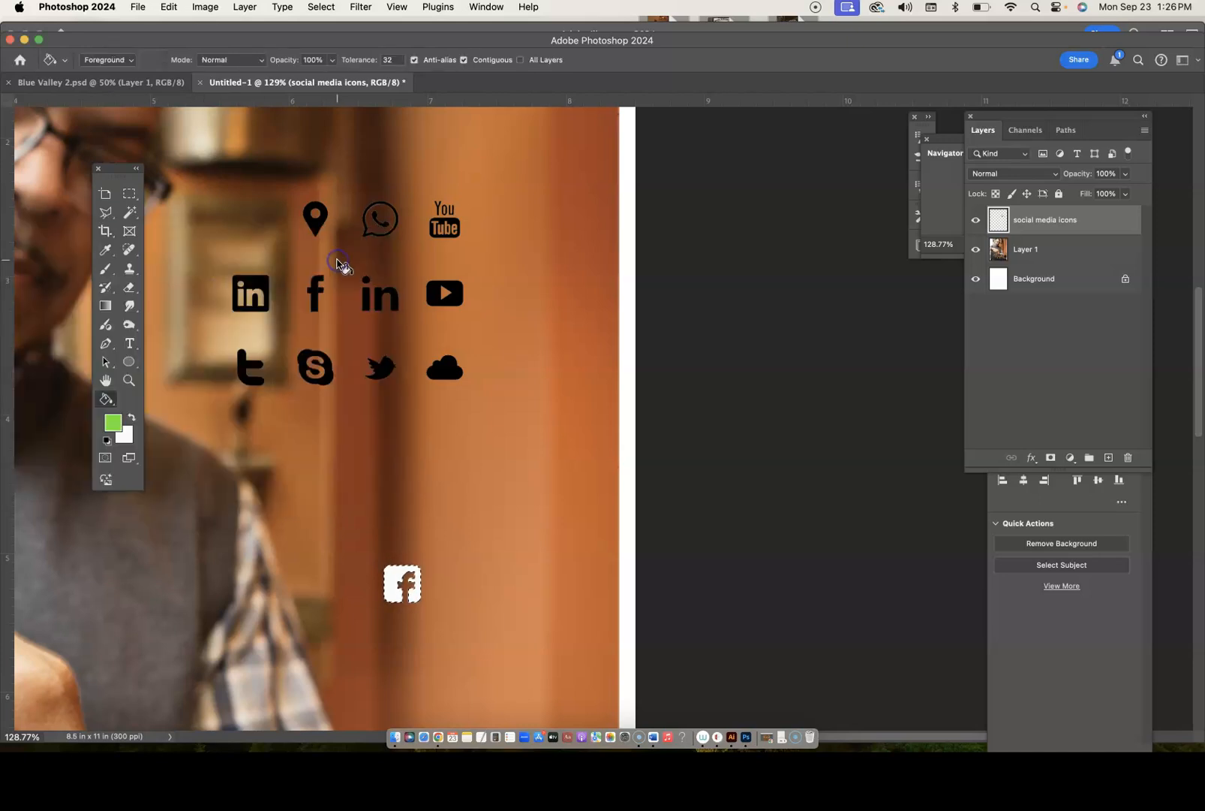
{"action": "left_click", "coordinate": [400, 578]}
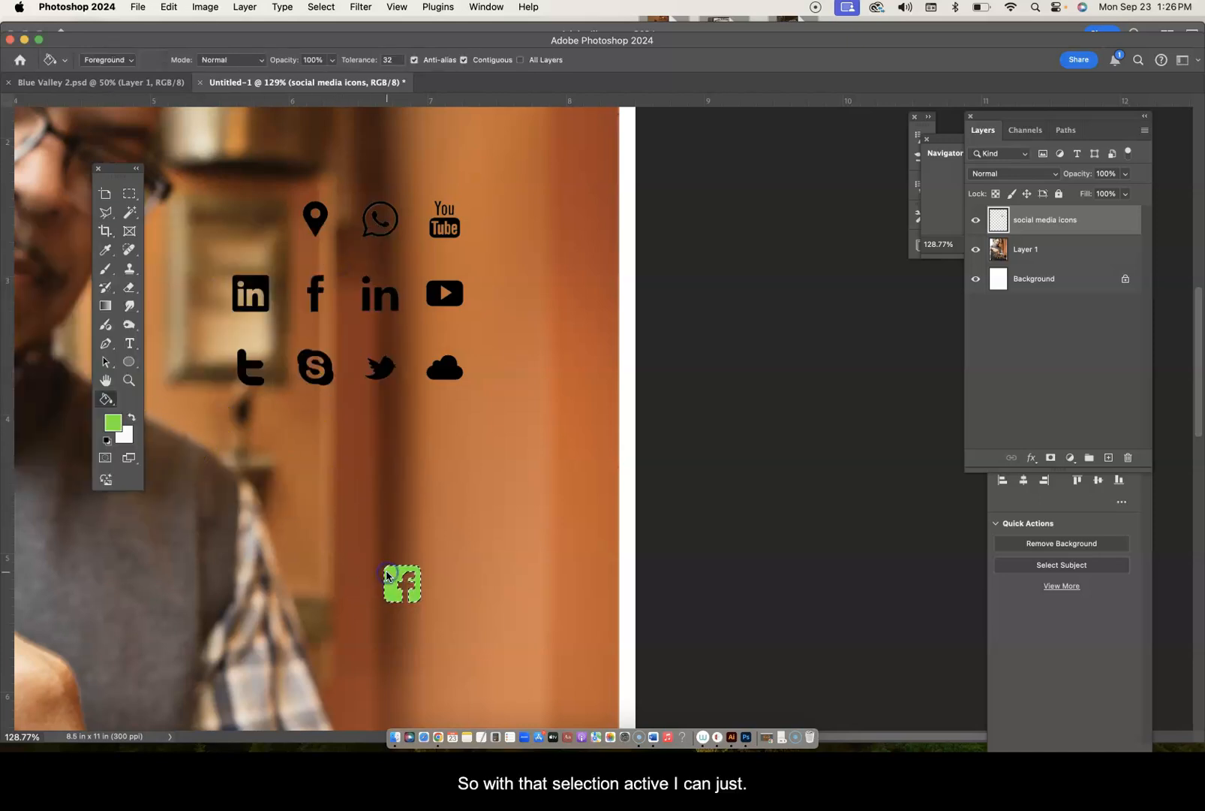